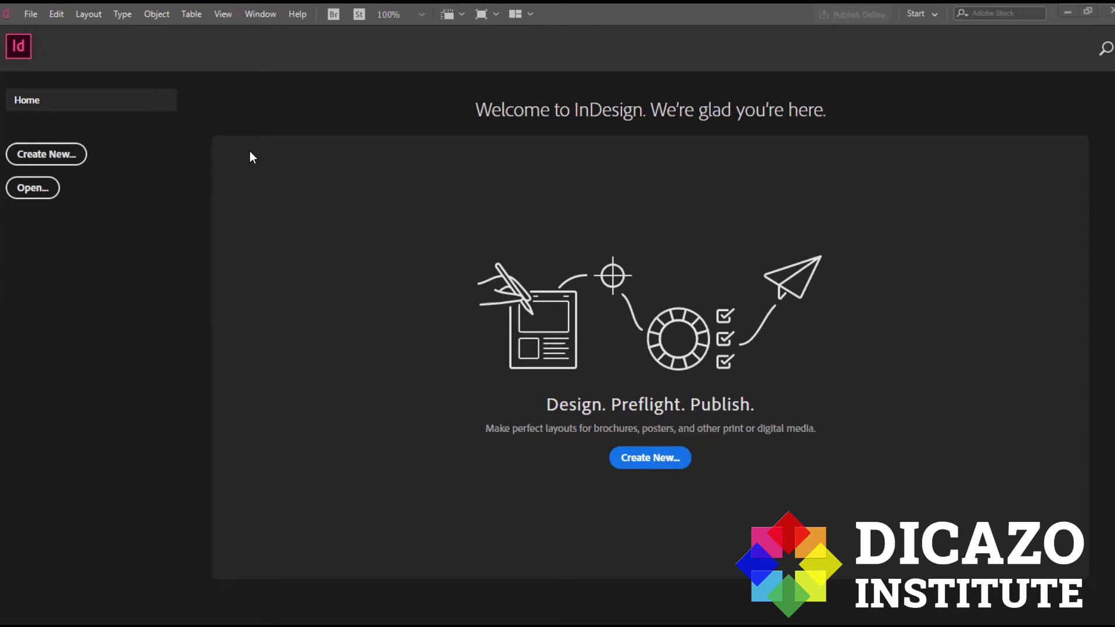
- Start a new document and look through the blank document presets for print and web
{"action": "left_click", "coordinate": [69, 157]}
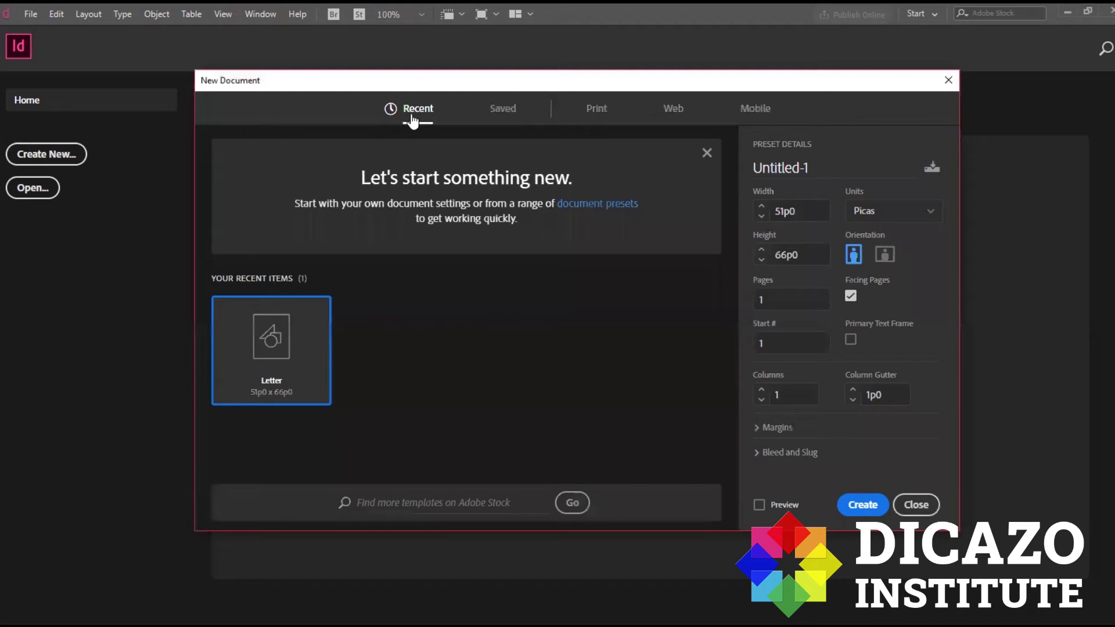
{"action": "left_click", "coordinate": [504, 116]}
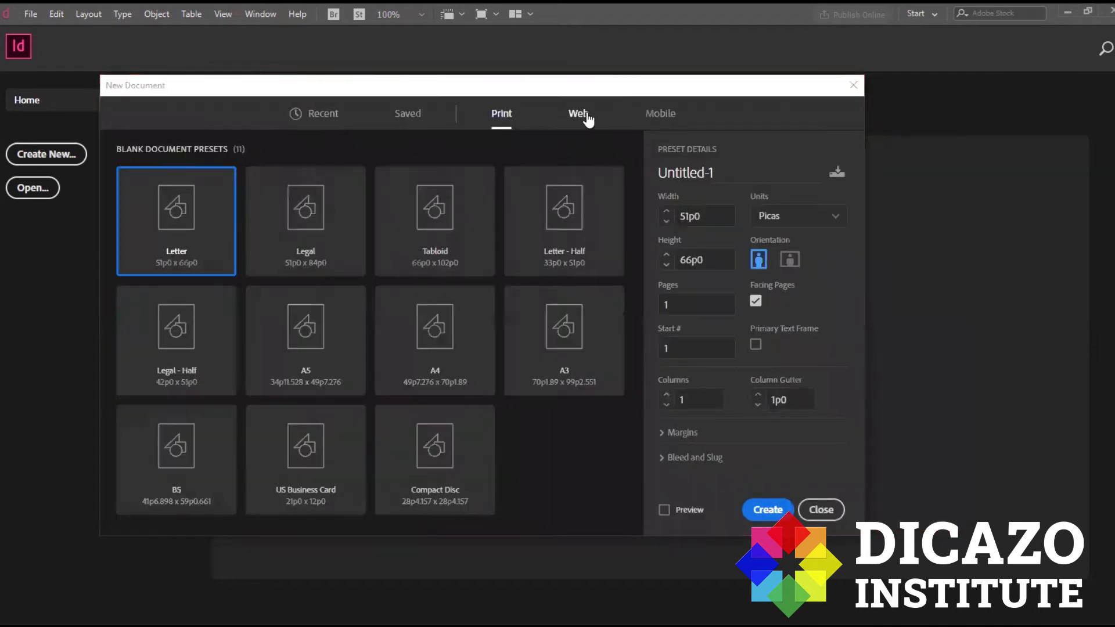
{"action": "left_click", "coordinate": [583, 116]}
{"action": "left_click", "coordinate": [494, 113]}
{"action": "left_click", "coordinate": [588, 117]}
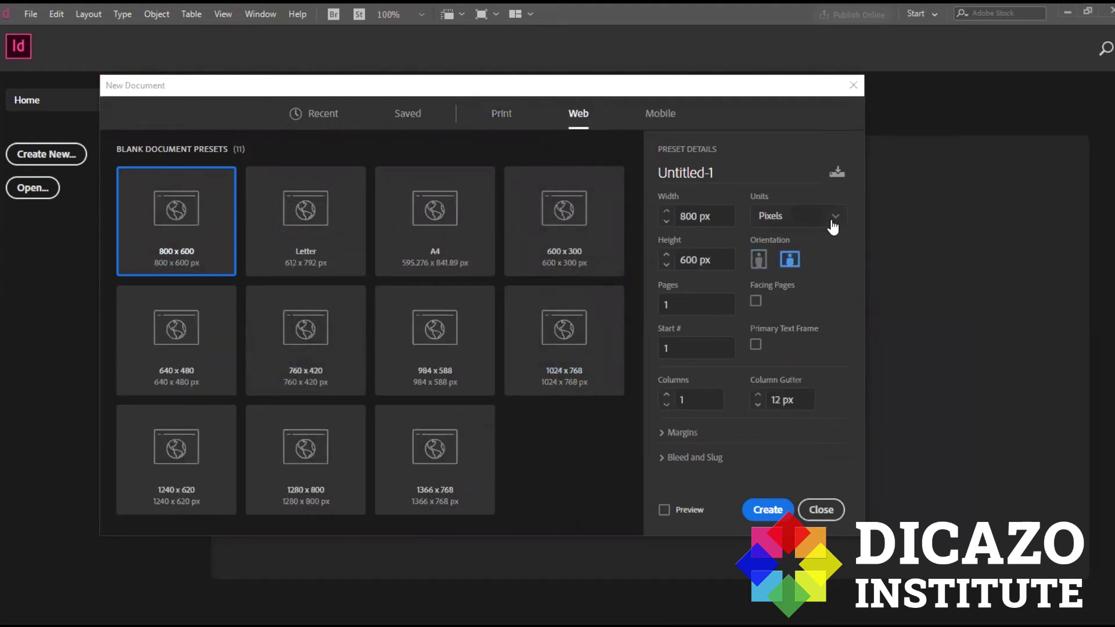
- Set the units of the 800 x 600 web preset to inches and review the unit options
{"action": "left_click", "coordinate": [668, 172]}
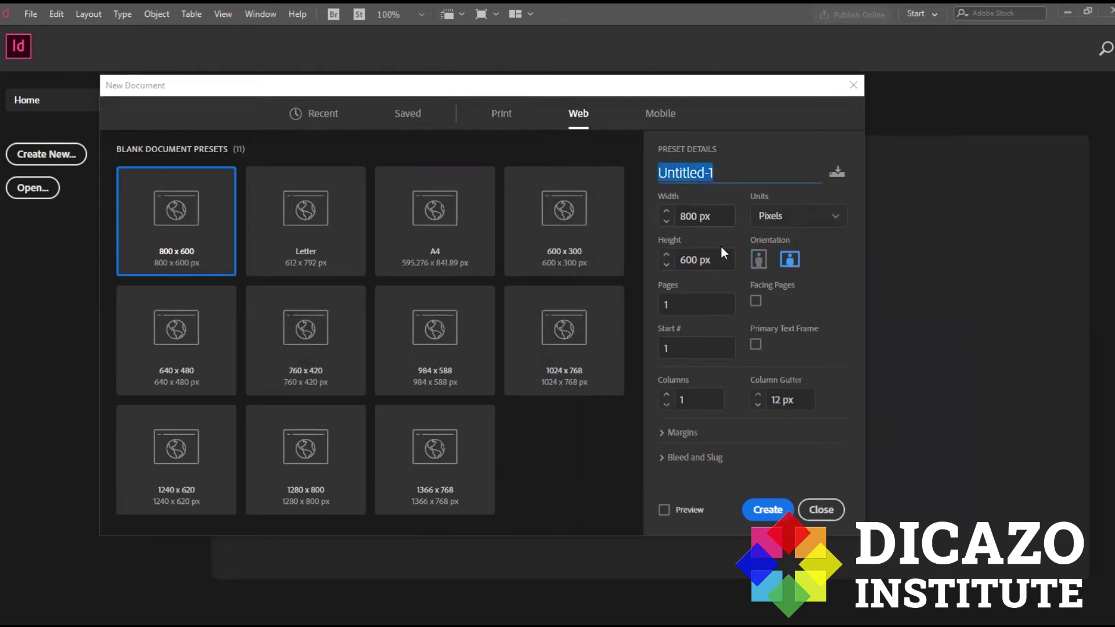
{"action": "left_click", "coordinate": [841, 221]}
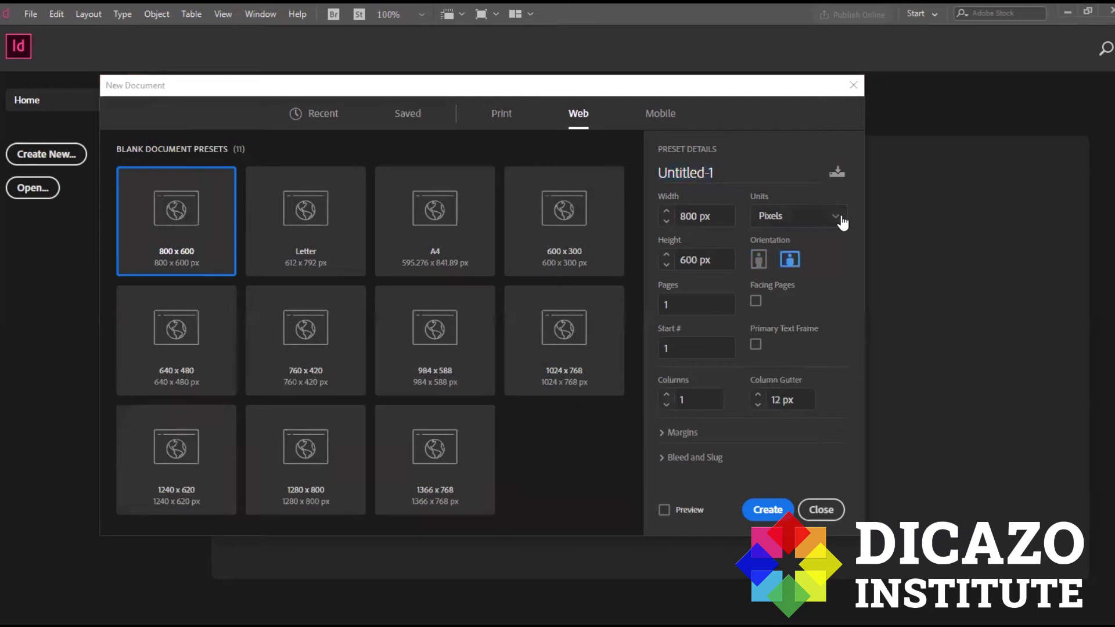
{"action": "left_click", "coordinate": [839, 220]}
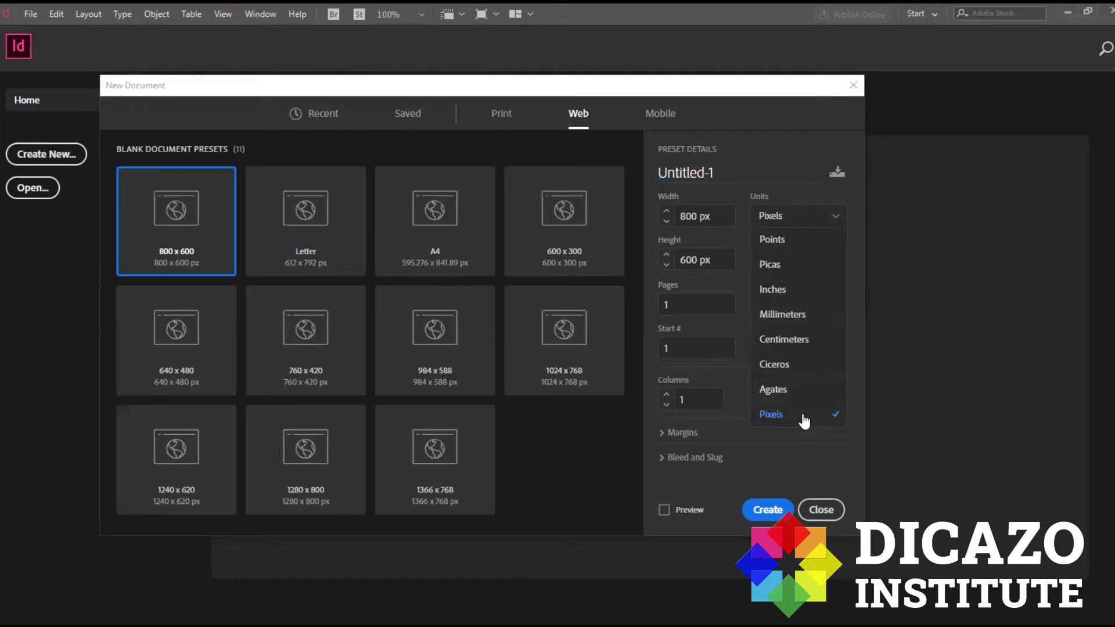
{"action": "left_click", "coordinate": [785, 288]}
{"action": "left_click", "coordinate": [830, 216]}
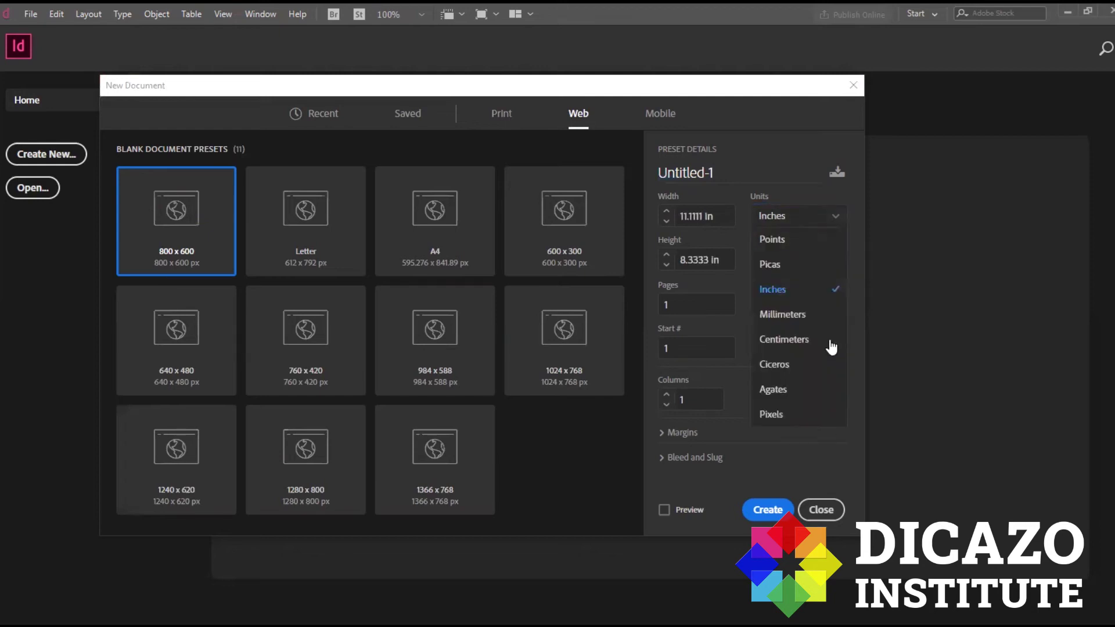
{"action": "left_click", "coordinate": [835, 224]}
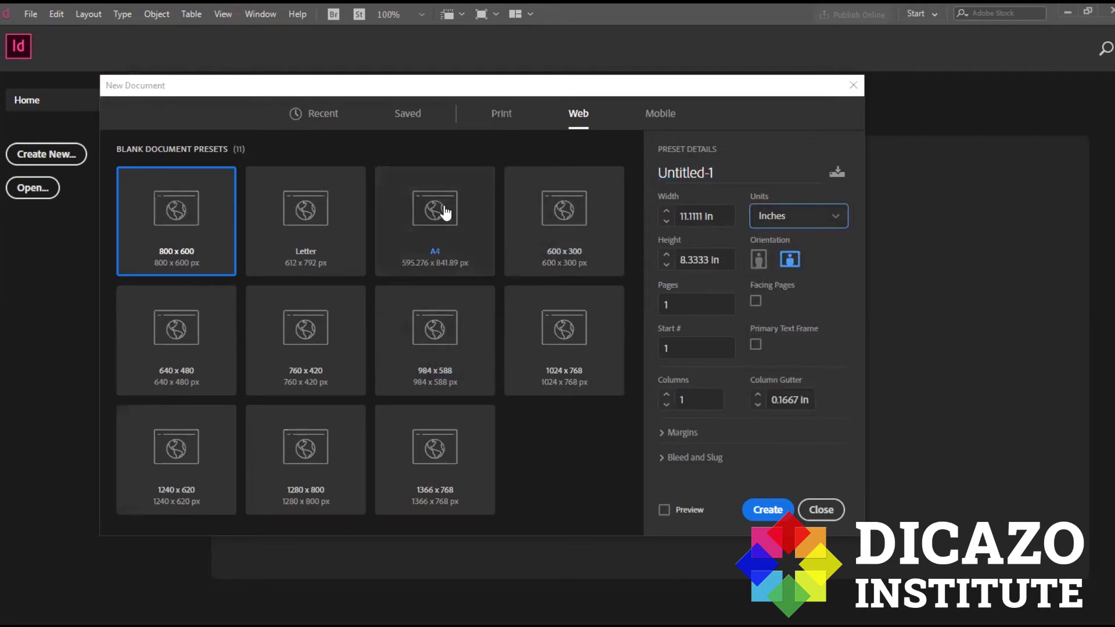
- Choose the A4 print preset with inches as the units and portrait orientation
{"action": "left_click", "coordinate": [503, 115]}
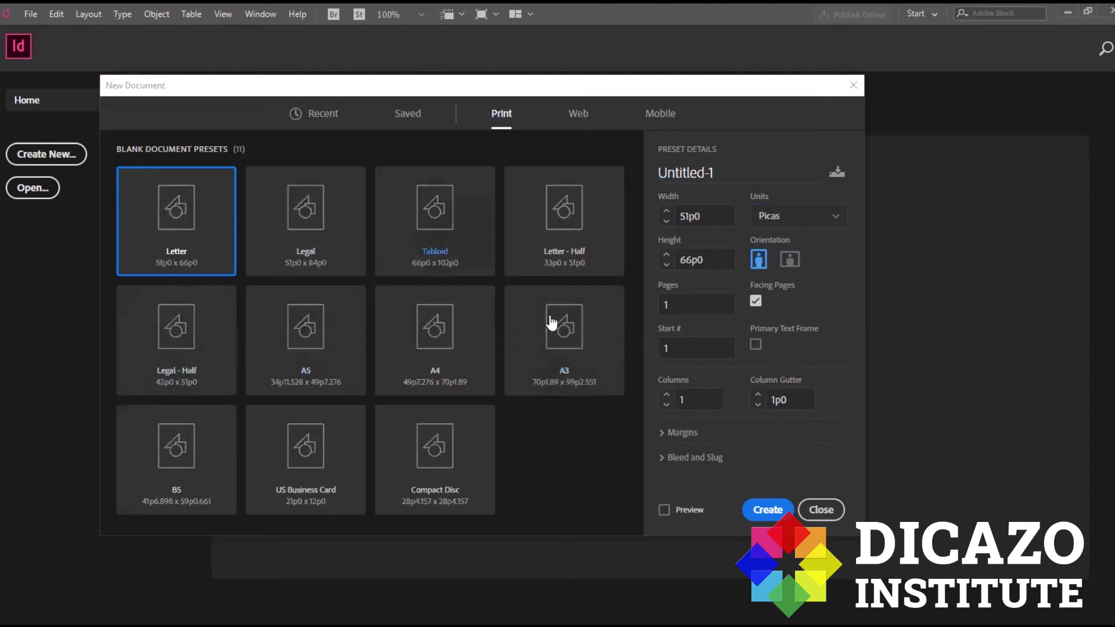
{"action": "left_click", "coordinate": [439, 351]}
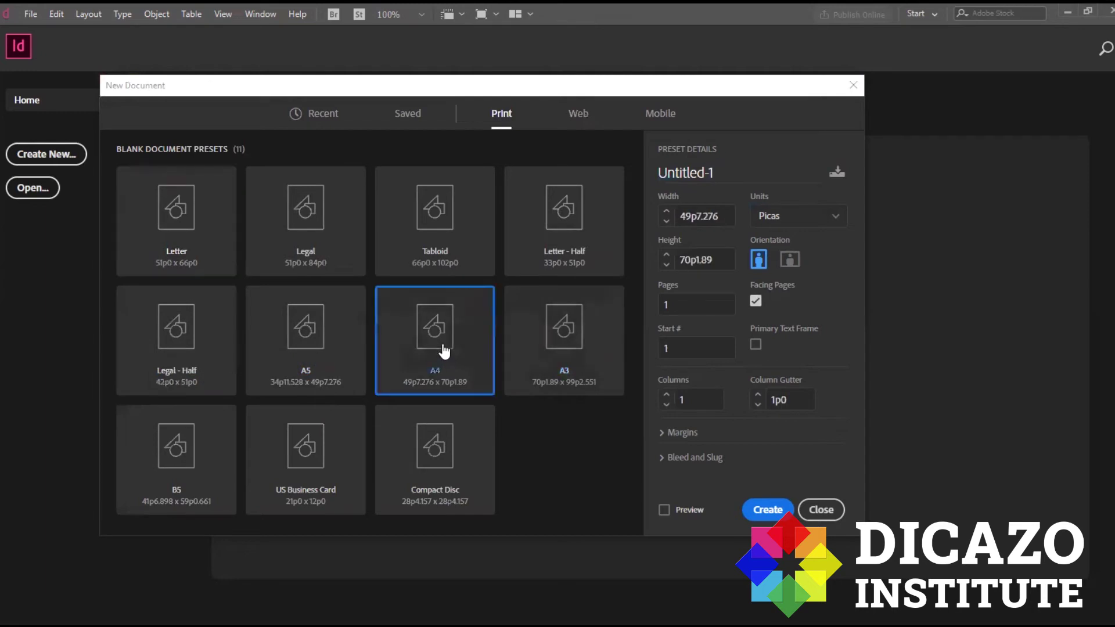
{"action": "left_click", "coordinate": [837, 218]}
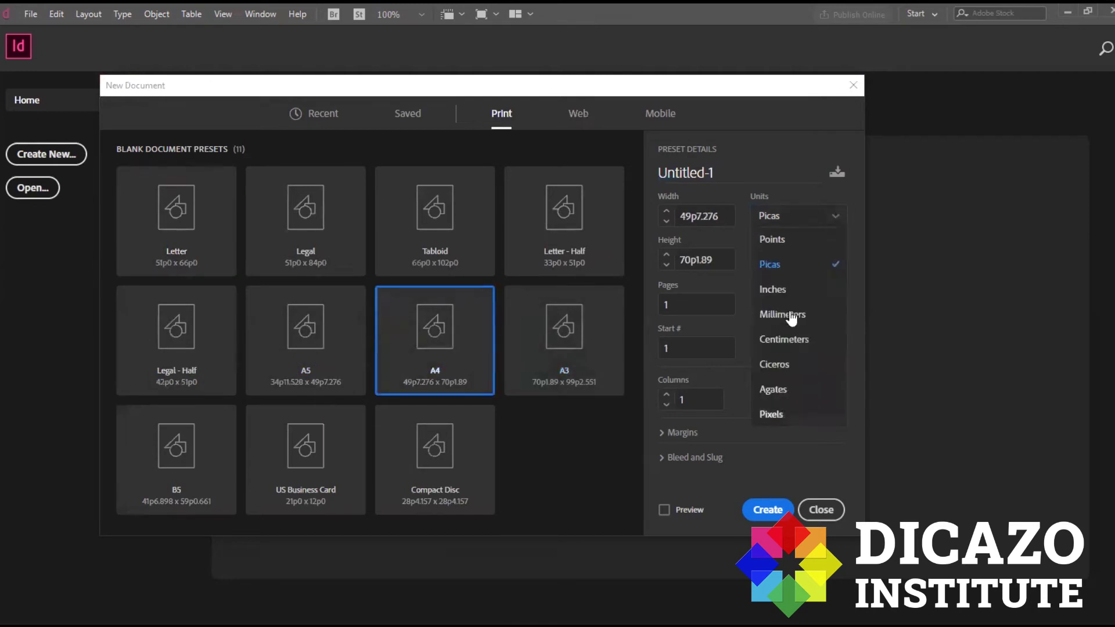
{"action": "left_click", "coordinate": [778, 290]}
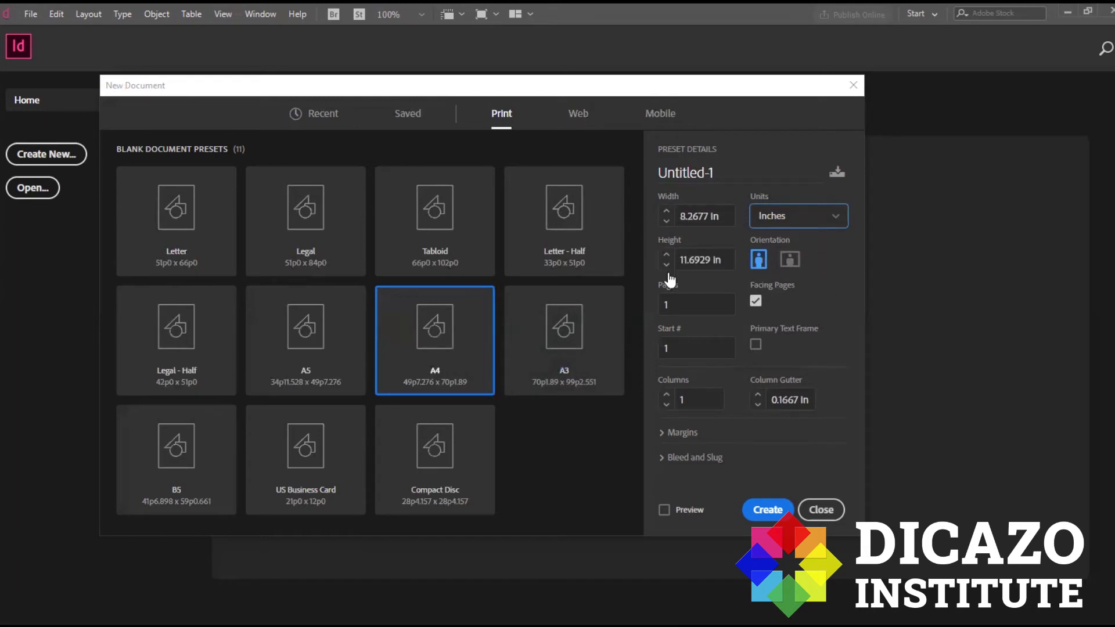
{"action": "left_click", "coordinate": [789, 259]}
{"action": "left_click", "coordinate": [758, 259]}
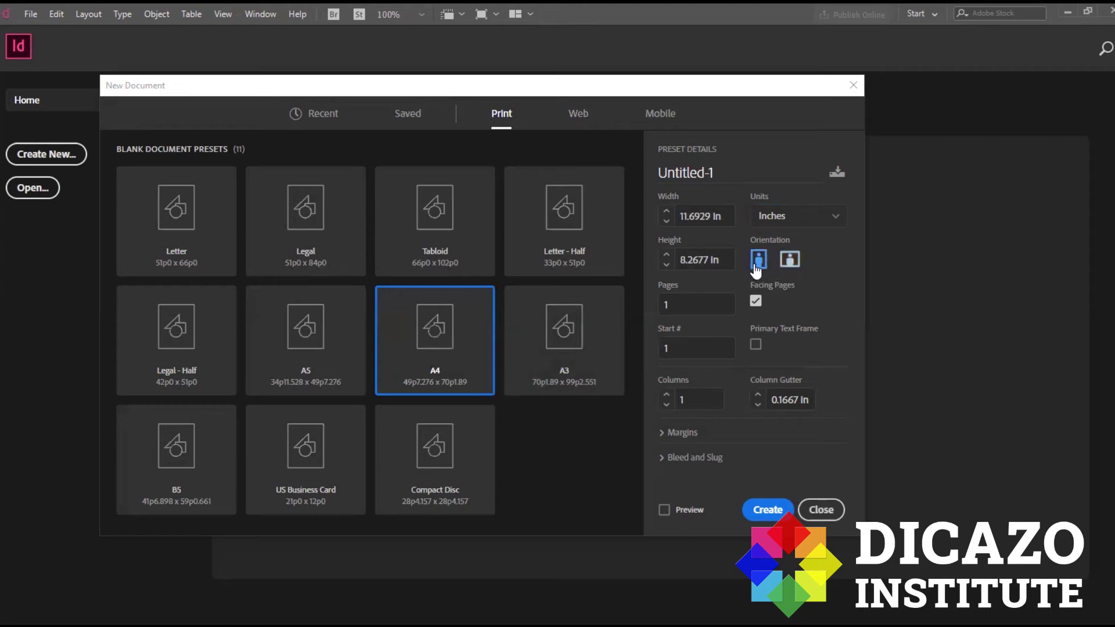
- Turn off facing pages and keep a single page with one column
{"action": "left_click", "coordinate": [678, 303]}
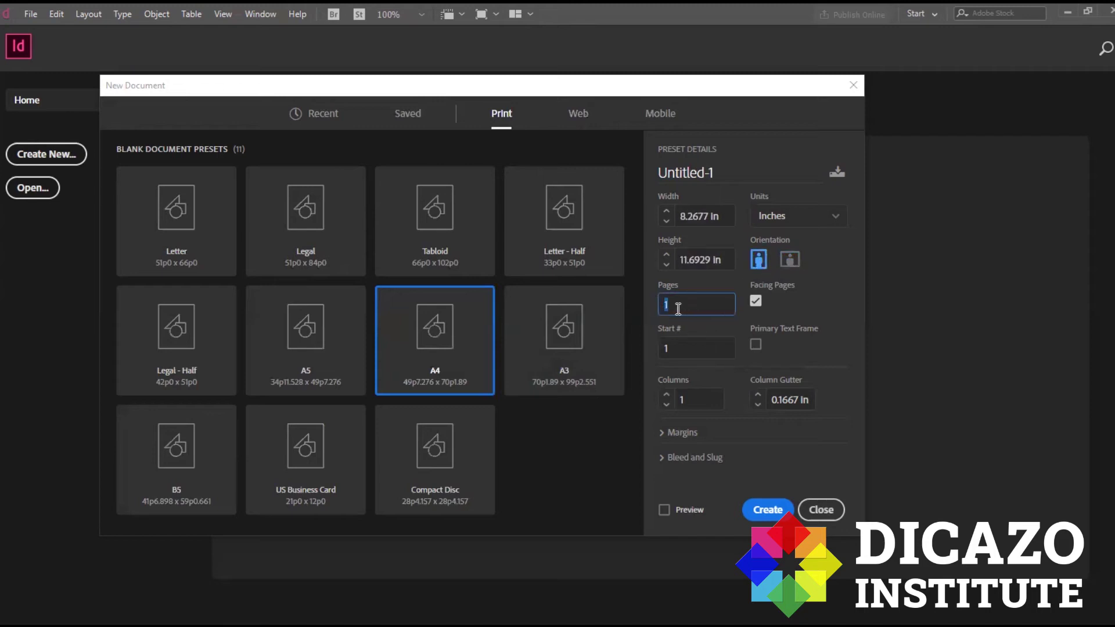
{"action": "left_click", "coordinate": [680, 308]}
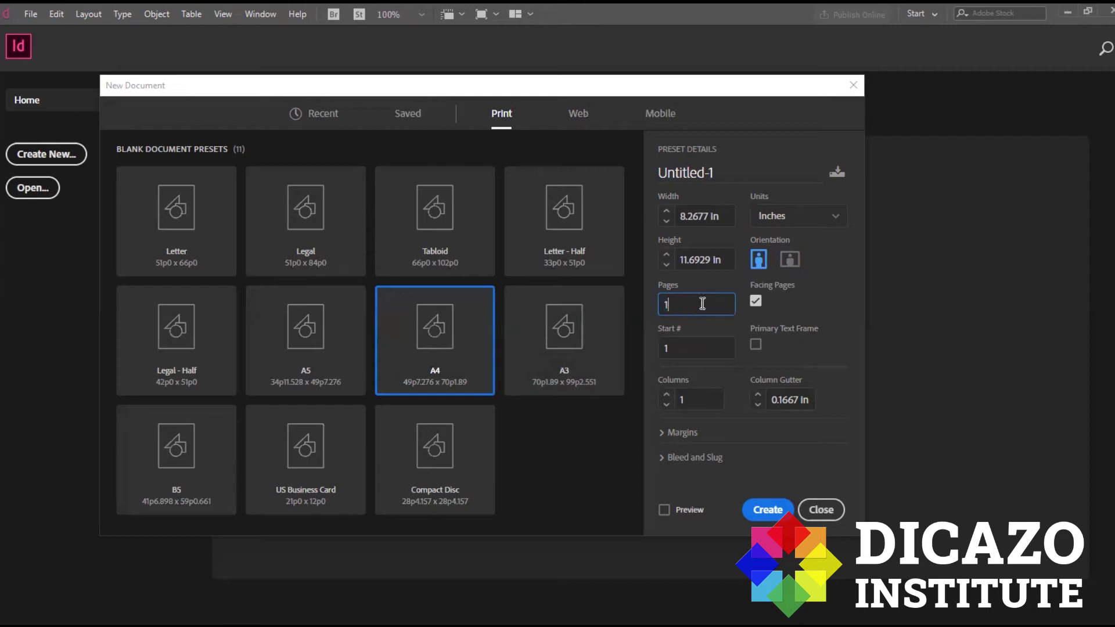
{"action": "left_click", "coordinate": [755, 303]}
{"action": "left_click", "coordinate": [694, 348]}
{"action": "left_click", "coordinate": [689, 303]}
{"action": "left_click", "coordinate": [691, 307]}
{"action": "double_click", "coordinate": [701, 399]}
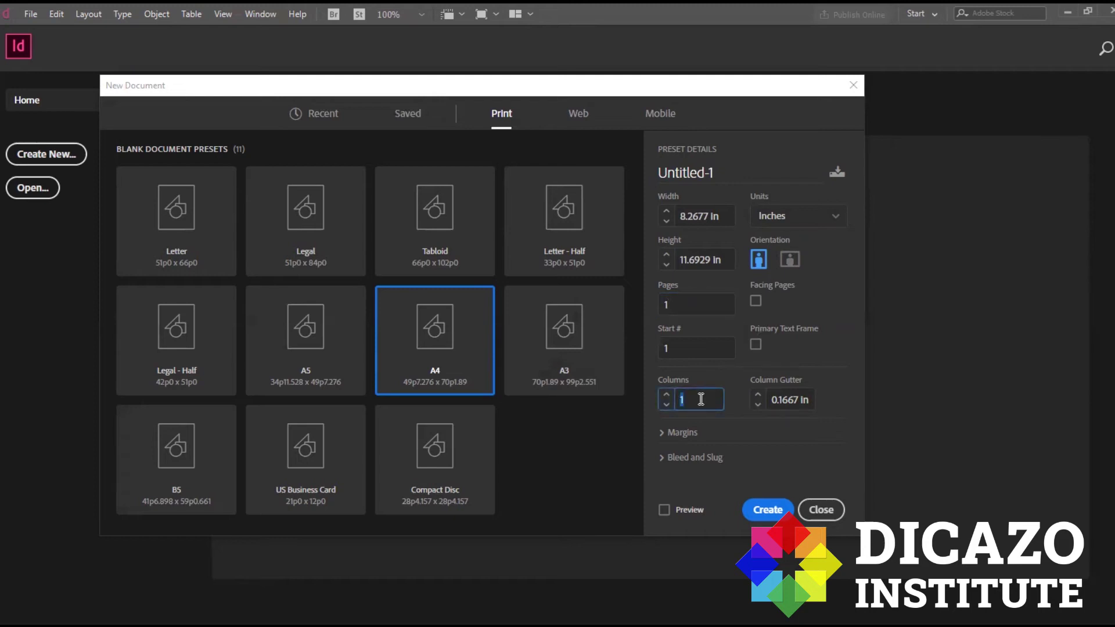
{"action": "type", "text": "1"}
- Expand the margin and the bleed and slug settings, and set the bleed to 0.25 in on all sides
{"action": "left_click", "coordinate": [702, 435]}
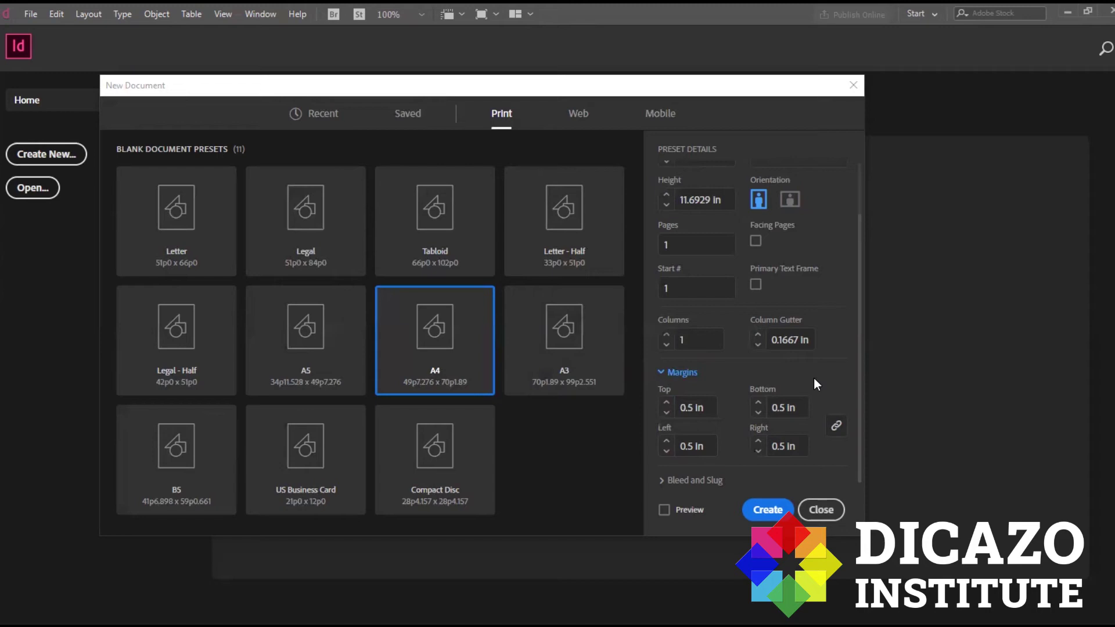
{"action": "left_click", "coordinate": [669, 482]}
{"action": "scroll", "coordinate": [820, 318], "scroll_direction": "down", "scroll_amount": 3}
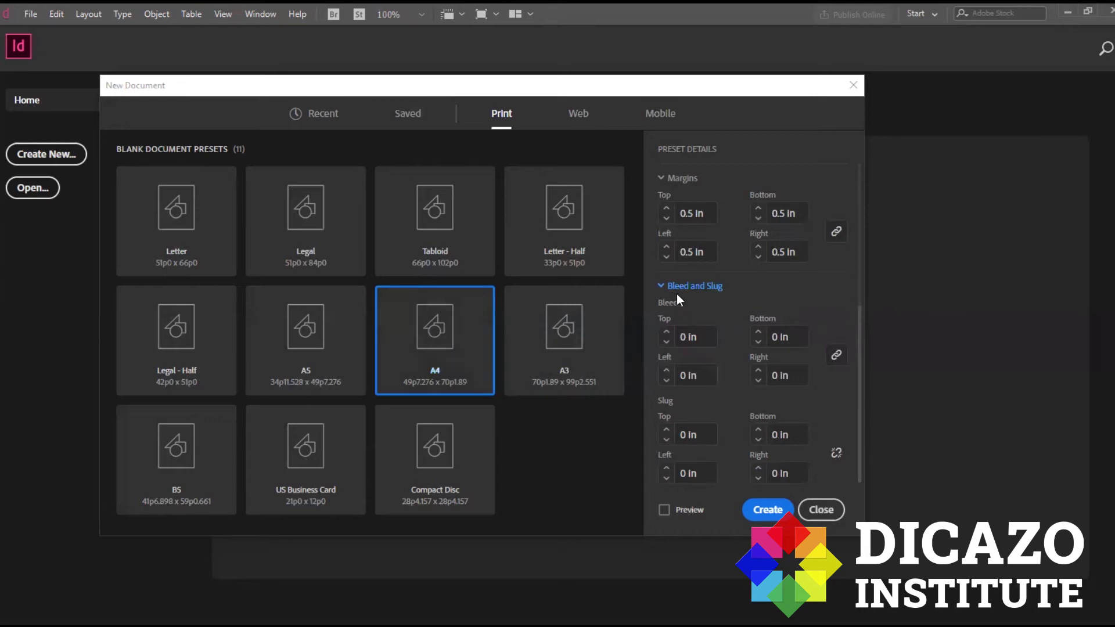
{"action": "mouse_move", "coordinate": [723, 310]}
{"action": "left_click", "coordinate": [666, 332]}
{"action": "left_click", "coordinate": [666, 332]}
- Review the preset details from page size to bleed and create the document
{"action": "scroll", "coordinate": [706, 417], "scroll_direction": "up", "scroll_amount": 3}
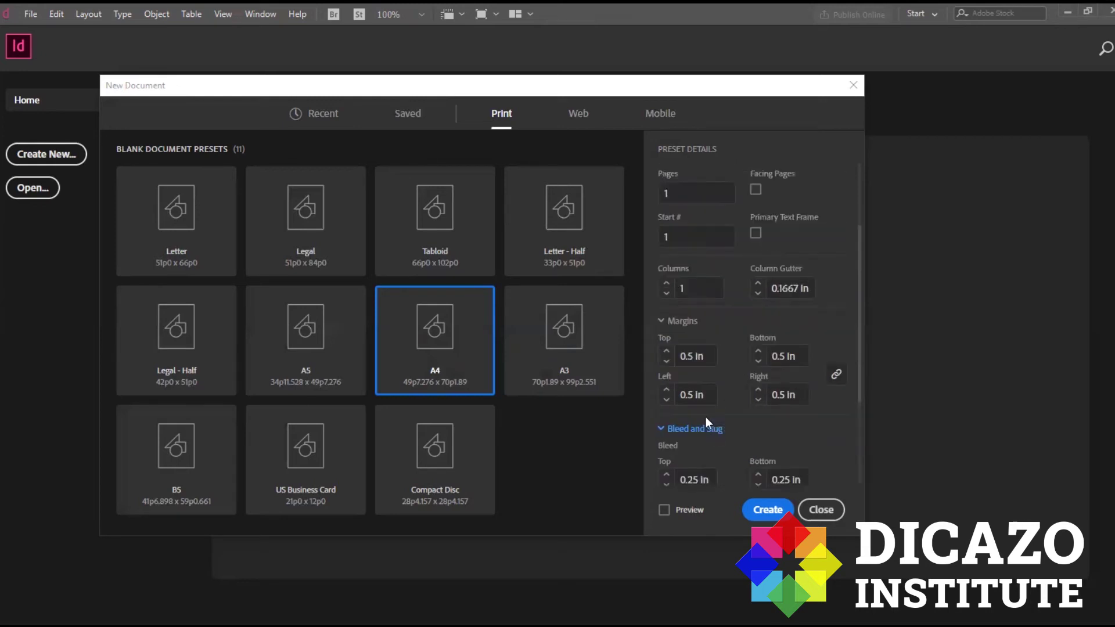
{"action": "scroll", "coordinate": [717, 461], "scroll_direction": "up", "scroll_amount": 3}
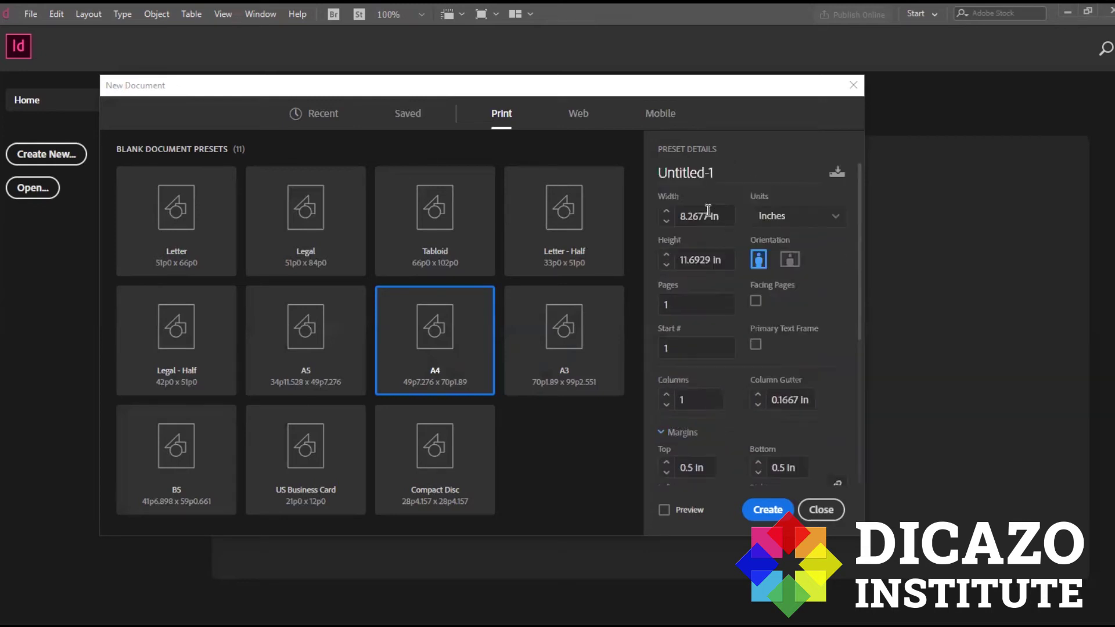
{"action": "scroll", "coordinate": [725, 401], "scroll_direction": "down", "scroll_amount": 5}
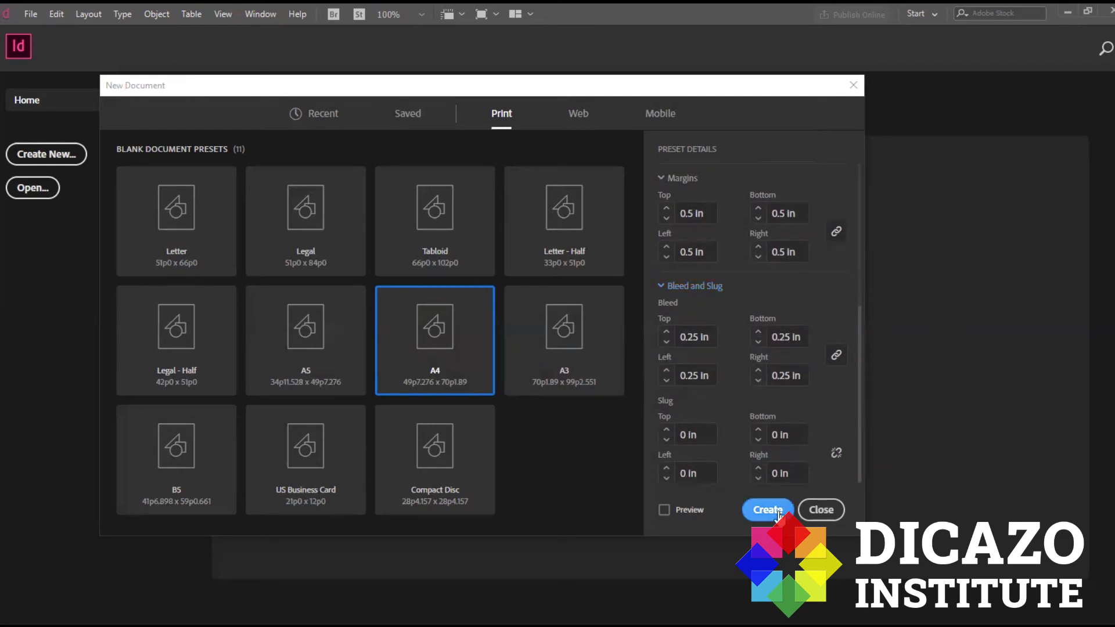
{"action": "key", "text": "Escape"}
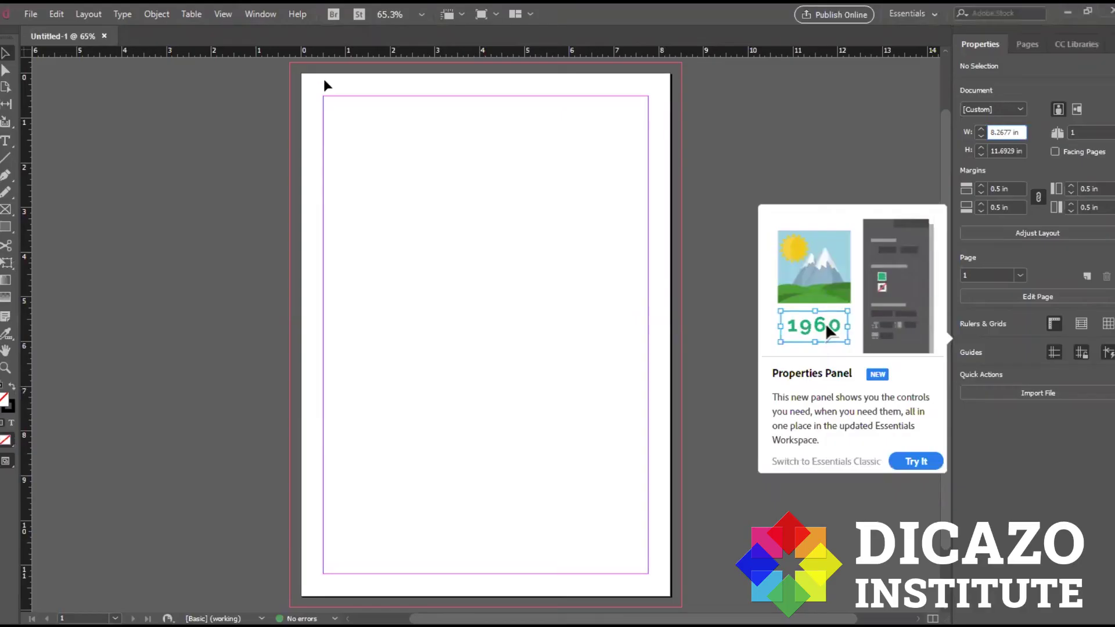
- Examine the bleed, page edge and margin lines at the page's upper-left corner, and dismiss the Properties panel tip
{"action": "key", "text": "ctrl+2"}
{"action": "left_click_drag", "start_coordinate": [315, 102], "coordinate": [348, 227]}
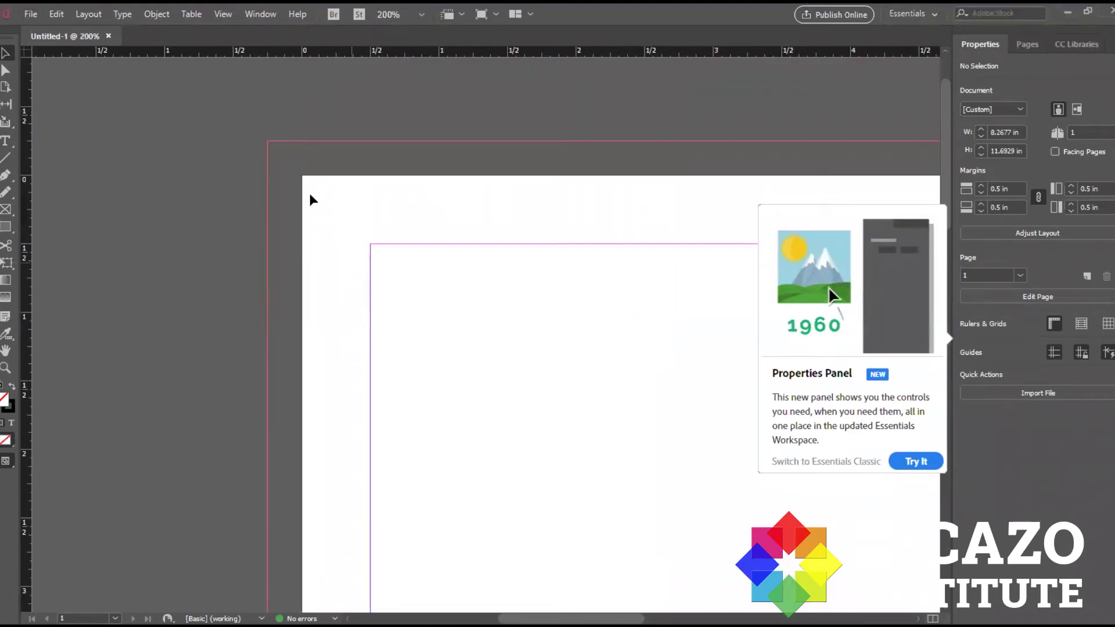
{"action": "scroll", "coordinate": [308, 194], "scroll_direction": "up", "scroll_amount": 4}
{"action": "scroll", "coordinate": [371, 256], "scroll_direction": "up", "scroll_amount": 1}
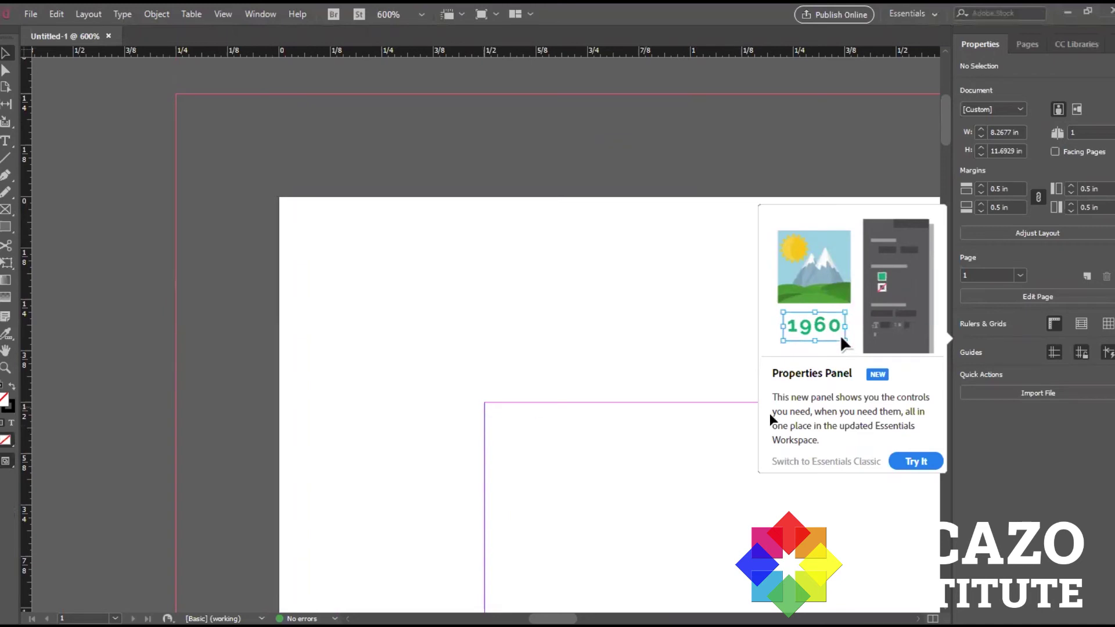
{"action": "left_click", "coordinate": [971, 305]}
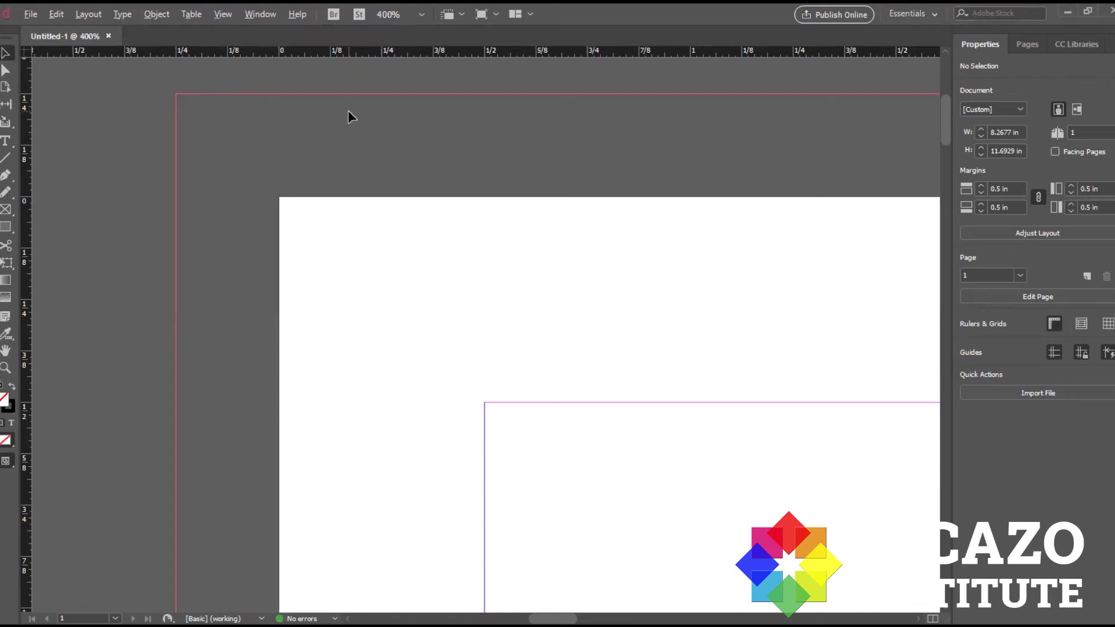
{"action": "key", "text": "ctrl+minus"}
{"action": "key", "text": "ctrl+minus"}
{"action": "key", "text": "ctrl+minus"}
{"action": "key", "text": "ctrl+minus"}
{"action": "key", "text": "ctrl+minus"}
{"action": "key", "text": "ctrl+minus"}
{"action": "key", "text": "ctrl+minus"}
{"action": "key", "text": "ctrl+minus"}
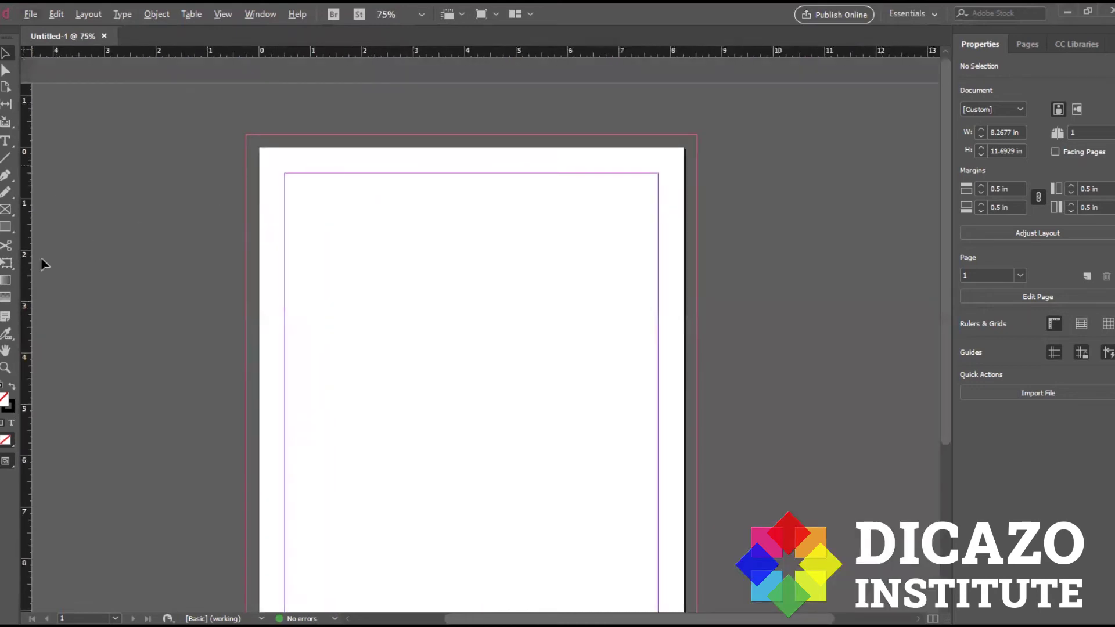
- Draw a rectangle about 8.75 x 4.34 in across the bleed width at the page top, filled black without a stroke
{"action": "left_click", "coordinate": [6, 226]}
{"action": "mouse_move", "coordinate": [246, 133]}
{"action": "left_mouse_down"}
{"action": "mouse_move", "coordinate": [410, 284]}
{"action": "mouse_move", "coordinate": [587, 256]}
{"action": "mouse_move", "coordinate": [685, 318]}
{"action": "mouse_move", "coordinate": [697, 360]}
{"action": "left_mouse_up"}
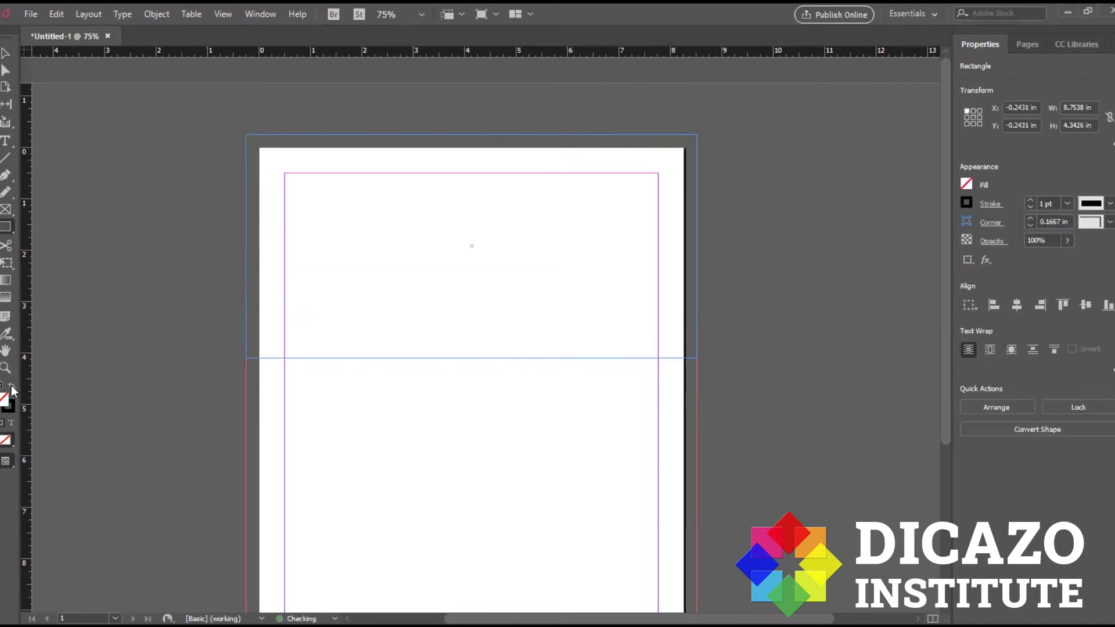
{"action": "left_click", "coordinate": [12, 387]}
{"action": "left_click", "coordinate": [5, 54]}
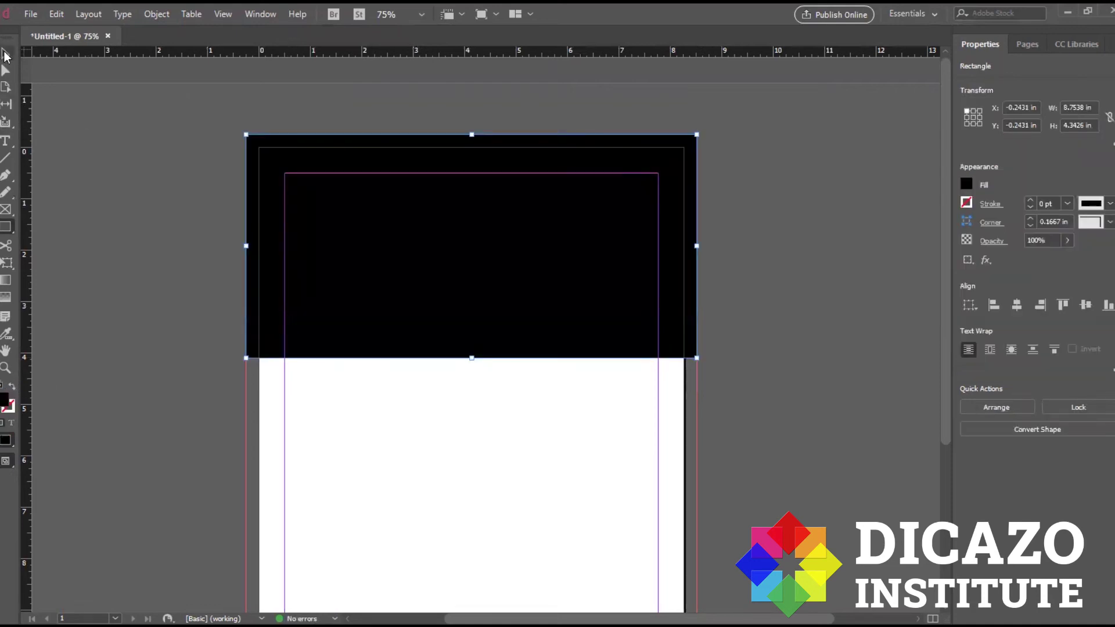
{"action": "left_click", "coordinate": [743, 355]}
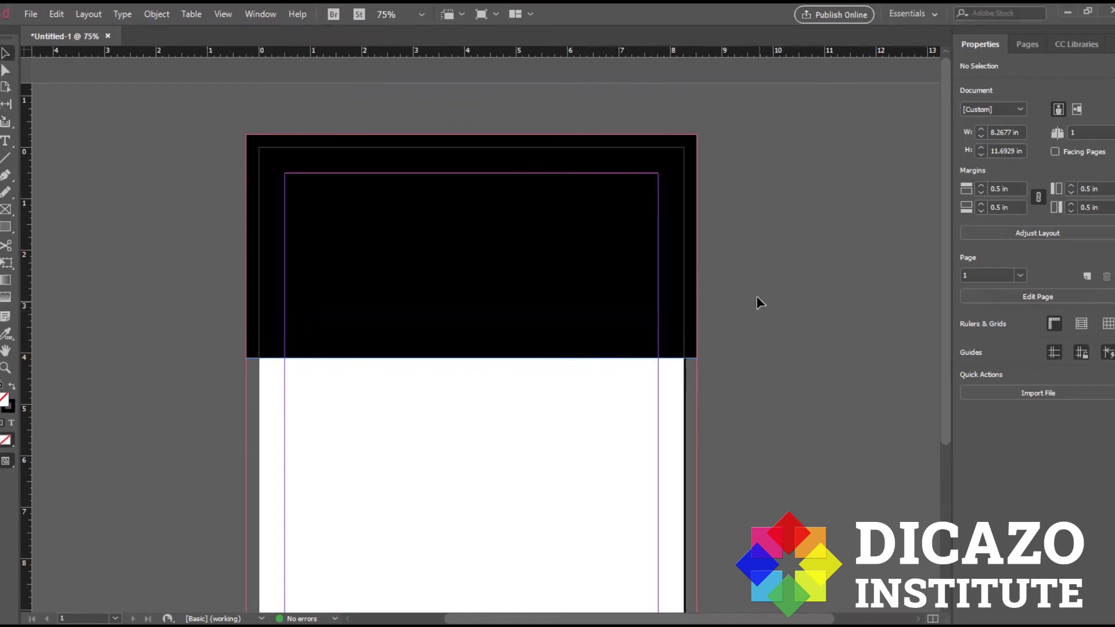
- Compare the black rectangle's upper-left corner in Normal and Preview modes to check how the bleed is trimmed
{"action": "scroll", "coordinate": [513, 102], "scroll_direction": "up", "scroll_amount": 1}
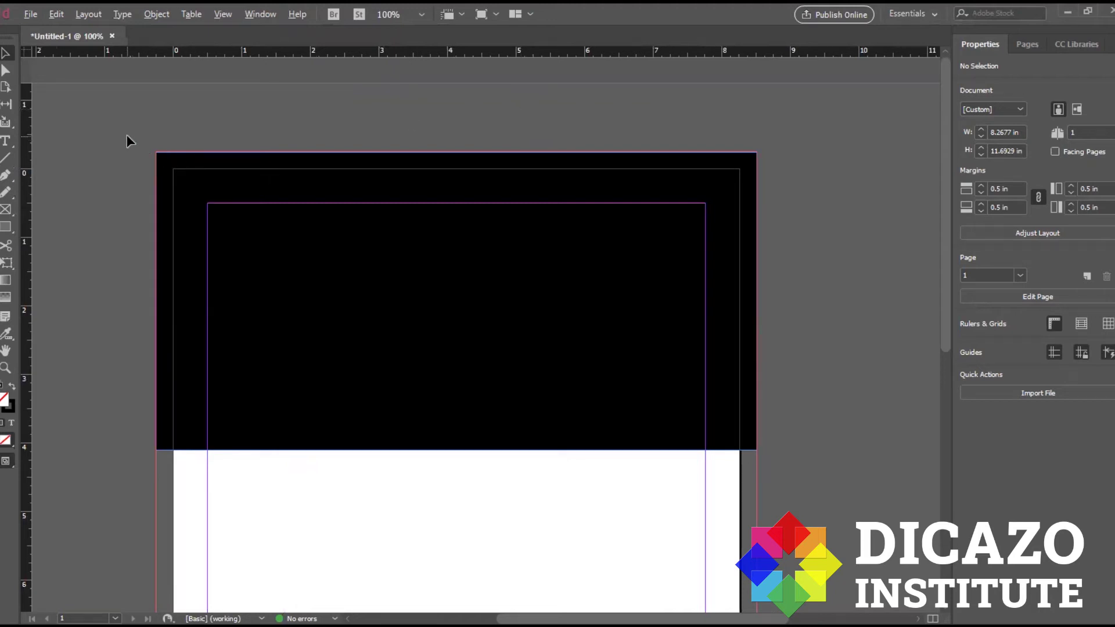
{"action": "scroll", "coordinate": [127, 135], "scroll_direction": "up", "scroll_amount": 5}
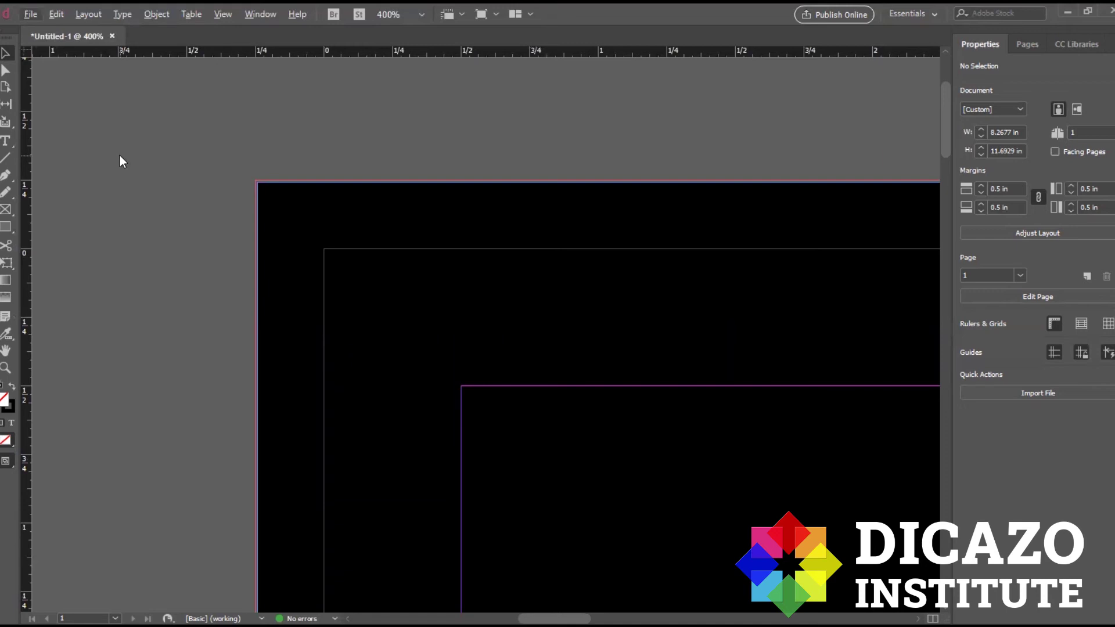
{"action": "key", "text": "w"}
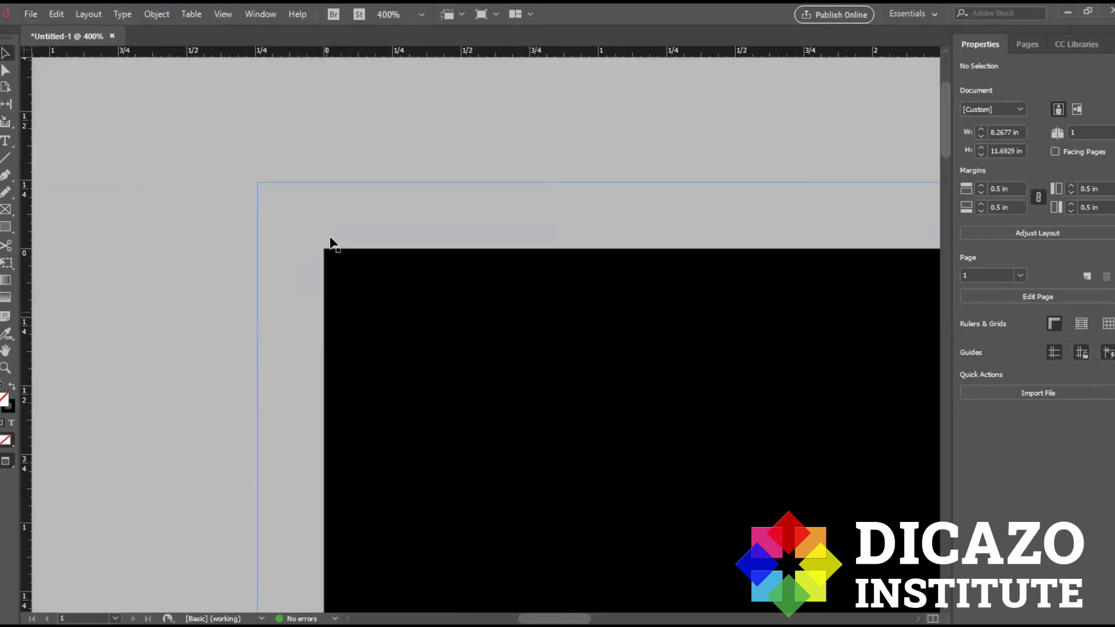
{"action": "key", "text": "w"}
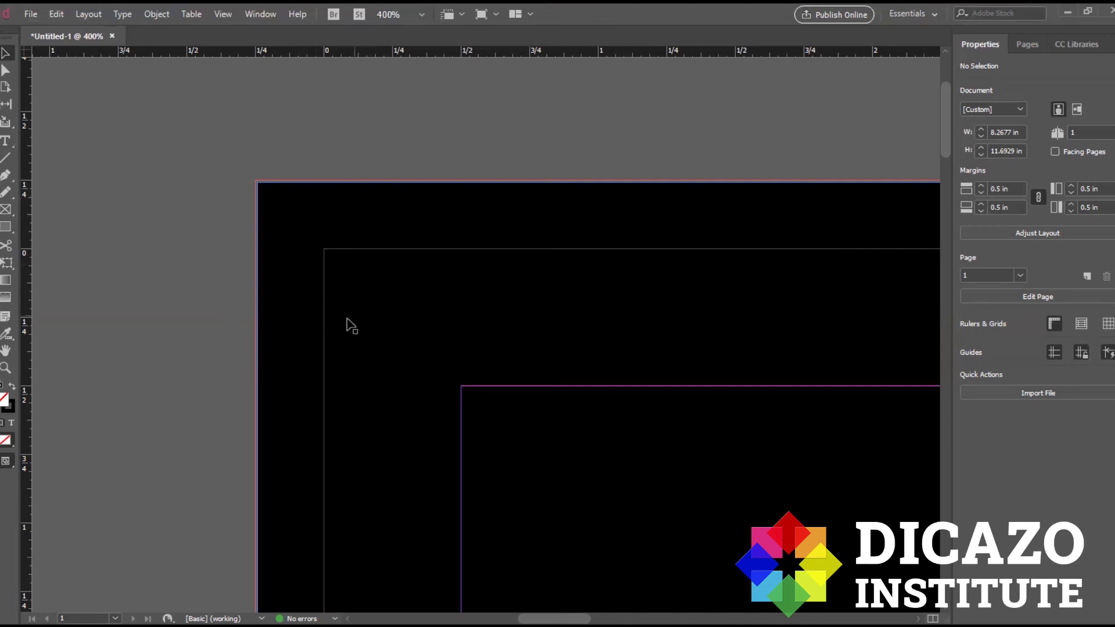
{"action": "left_click_drag", "start_coordinate": [325, 133], "coordinate": [316, 567]}
{"action": "left_click_drag", "start_coordinate": [127, 219], "coordinate": [551, 257]}
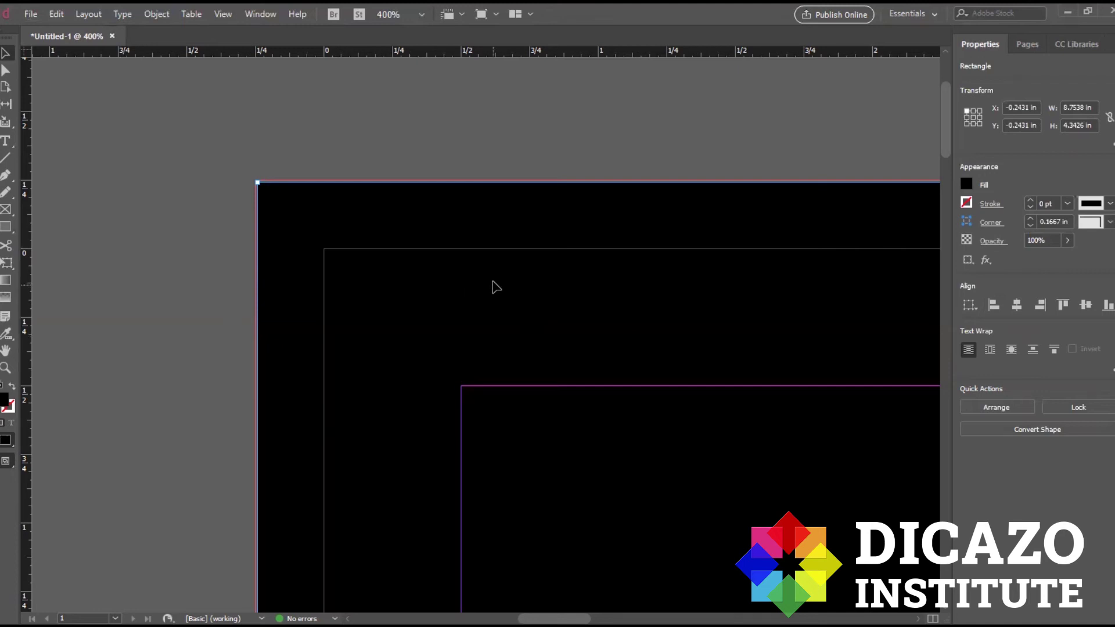
{"action": "key", "text": "w"}
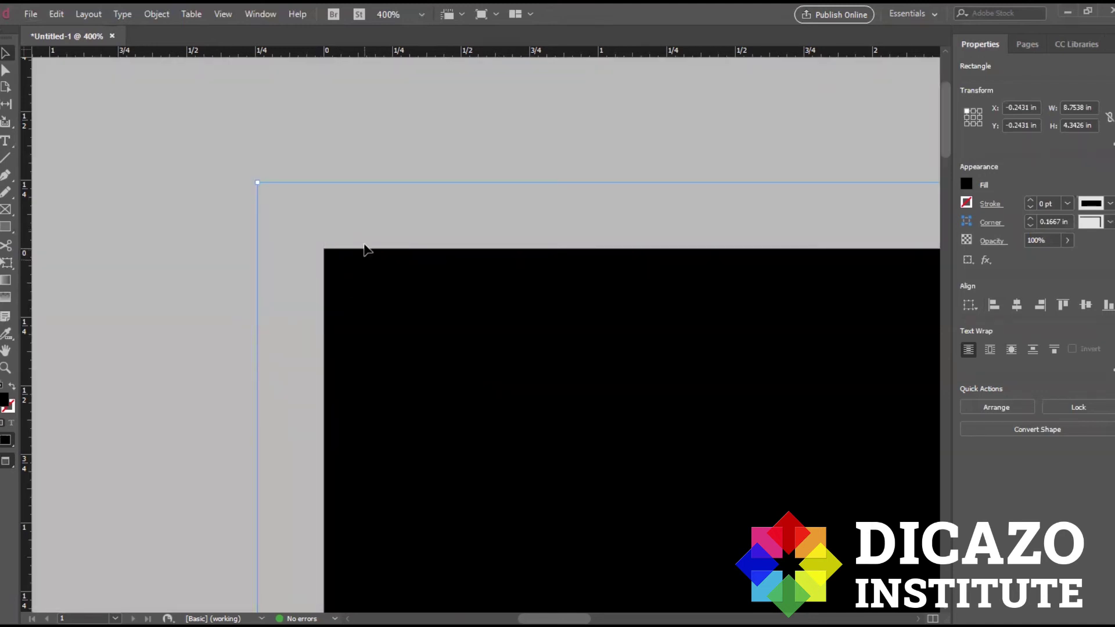
- Compare the whole black rectangle at the page top in Normal and Preview modes, finishing in Normal mode
{"action": "key", "text": "ctrl+1"}
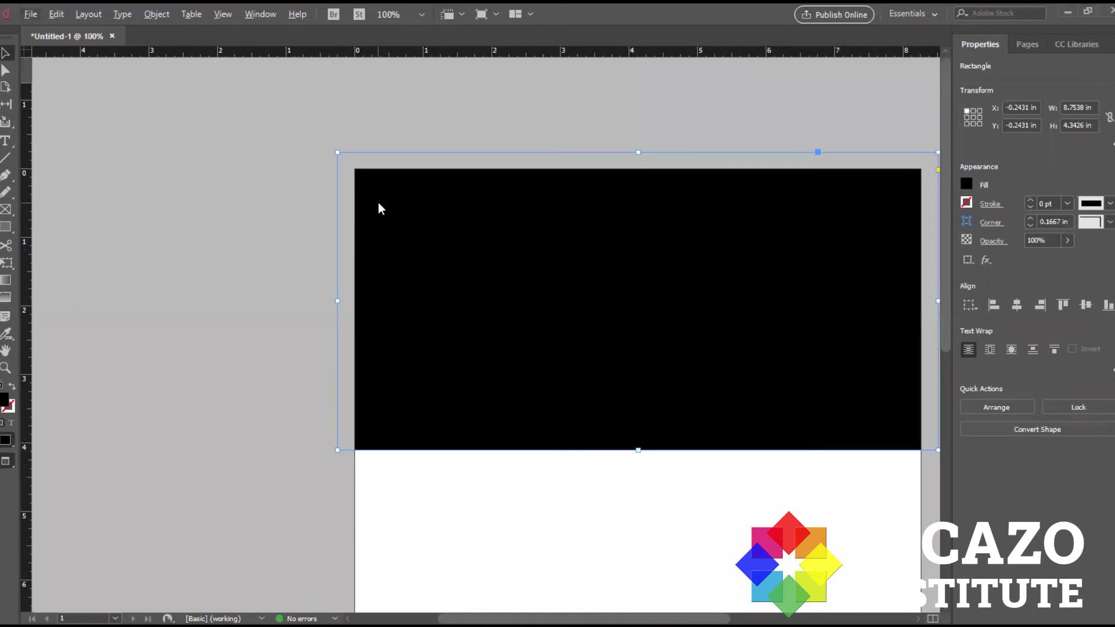
{"action": "left_click", "coordinate": [791, 84]}
{"action": "key", "text": "w"}
{"action": "key", "text": "w"}
{"action": "key", "text": "w"}
{"action": "key", "text": "w"}
{"action": "key", "text": "w"}
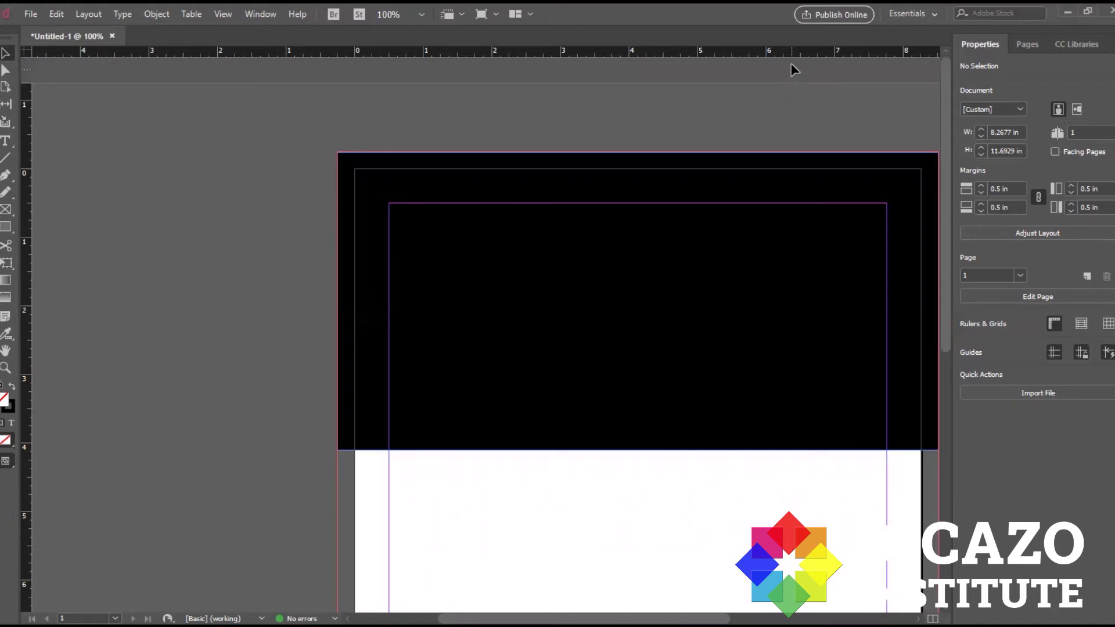
- Delete the black rectangle from the top of the page
{"action": "scroll", "coordinate": [791, 62], "scroll_direction": "right", "scroll_amount": 3}
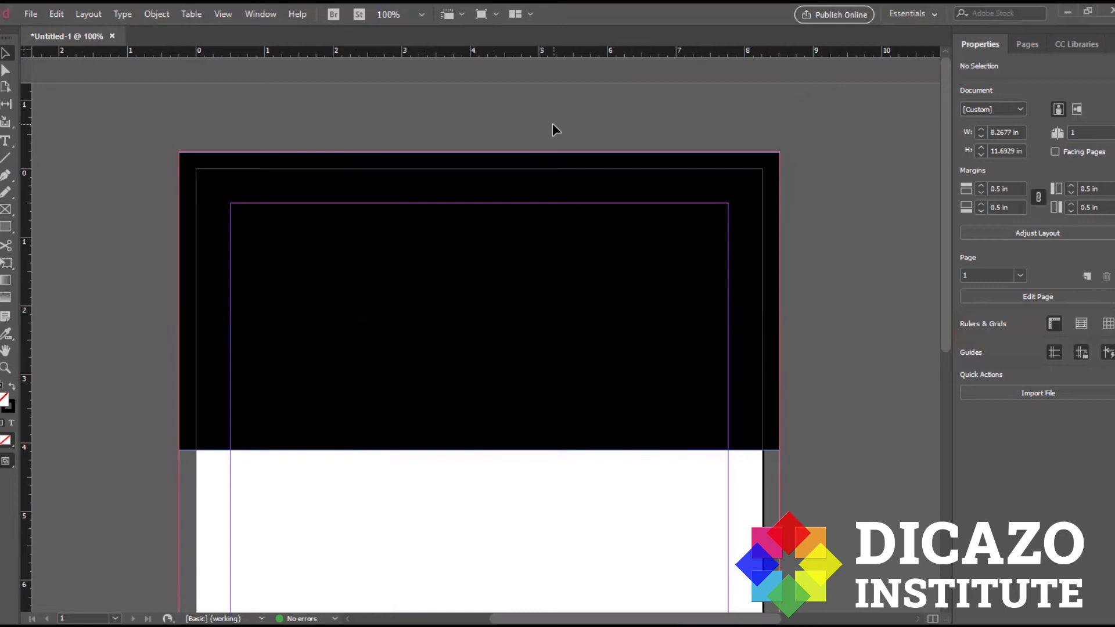
{"action": "key", "text": "ctrl+equal"}
{"action": "key", "text": "ctrl+minus"}
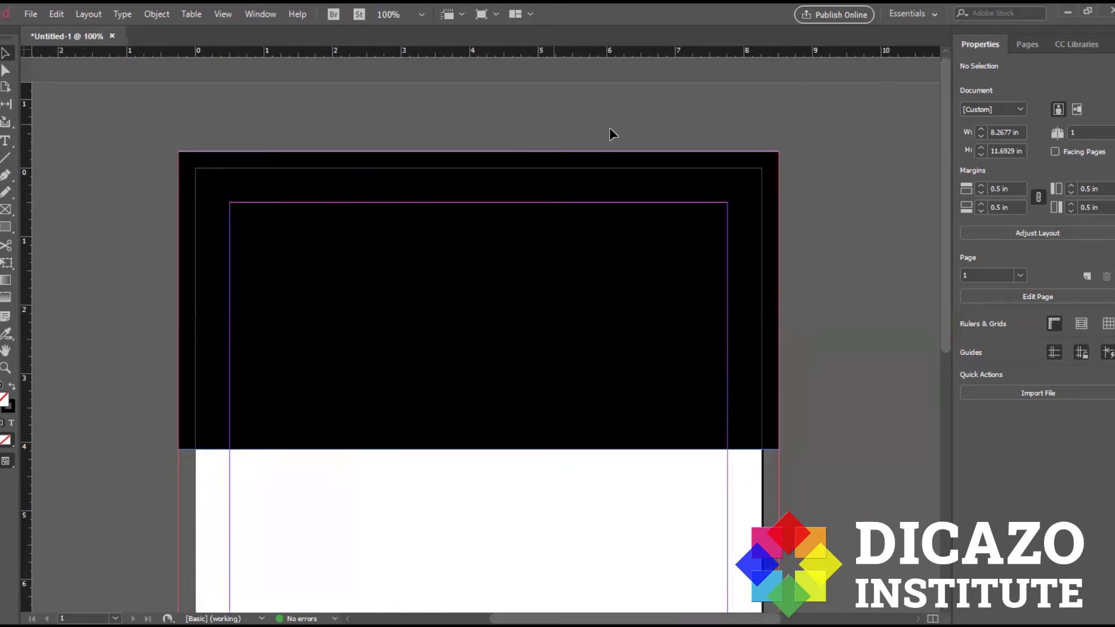
{"action": "scroll", "coordinate": [588, 167], "scroll_direction": "up", "scroll_amount": 3}
{"action": "scroll", "coordinate": [605, 187], "scroll_direction": "down", "scroll_amount": 3}
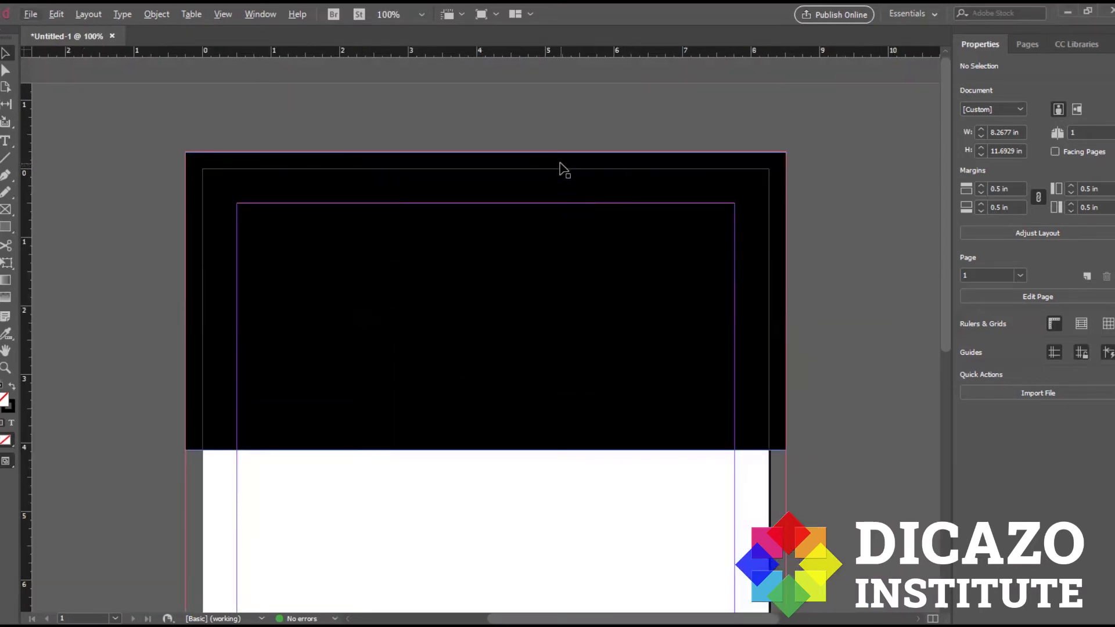
{"action": "left_click_drag", "start_coordinate": [459, 129], "coordinate": [485, 121]}
{"action": "scroll", "coordinate": [531, 116], "scroll_direction": "down", "scroll_amount": 1}
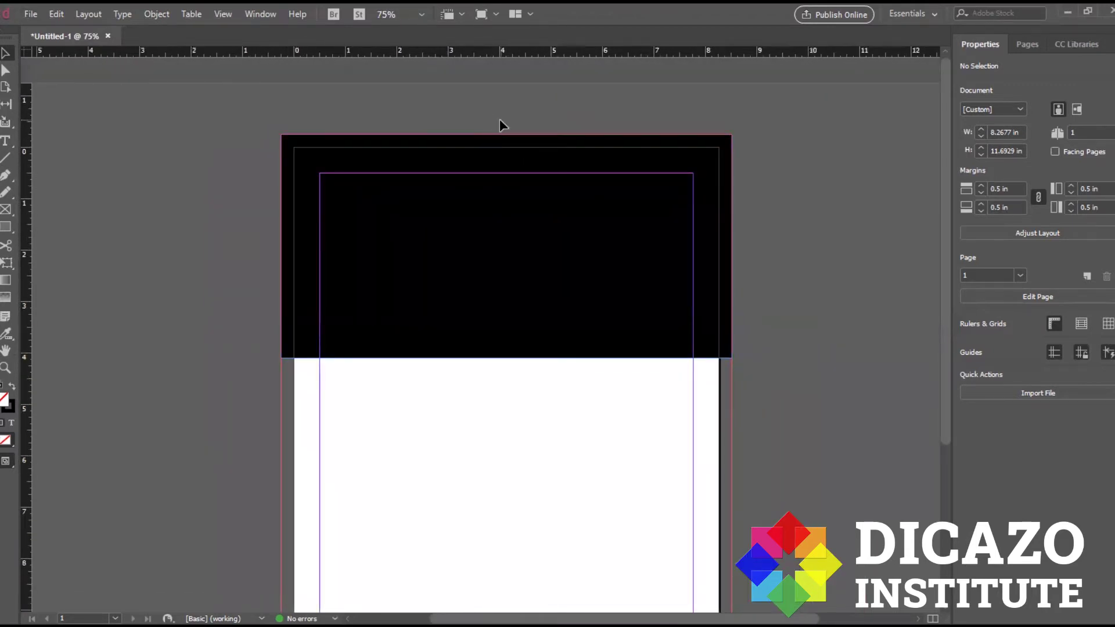
{"action": "scroll", "coordinate": [500, 124], "scroll_direction": "up", "scroll_amount": 1}
{"action": "scroll", "coordinate": [607, 253], "scroll_direction": "down", "scroll_amount": 1}
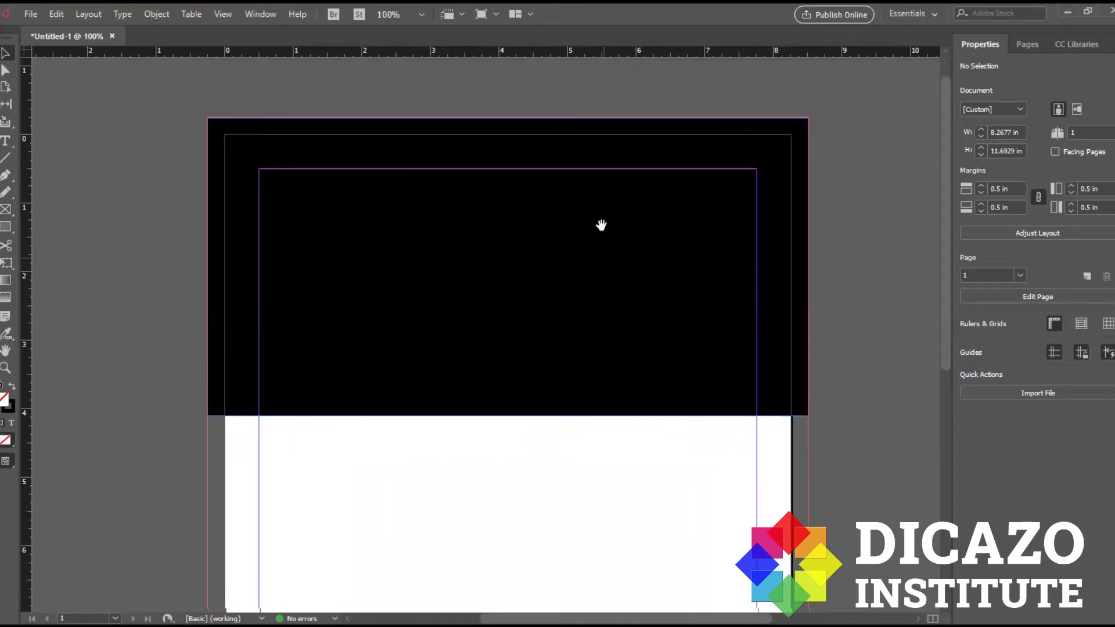
{"action": "left_click", "coordinate": [601, 343]}
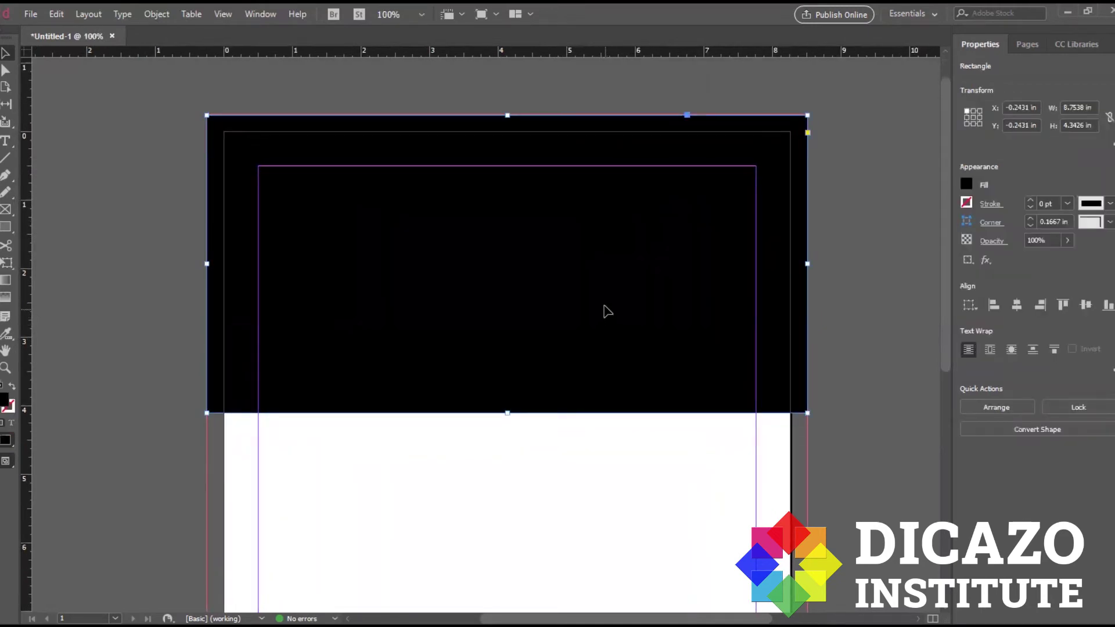
{"action": "key", "text": "Delete"}
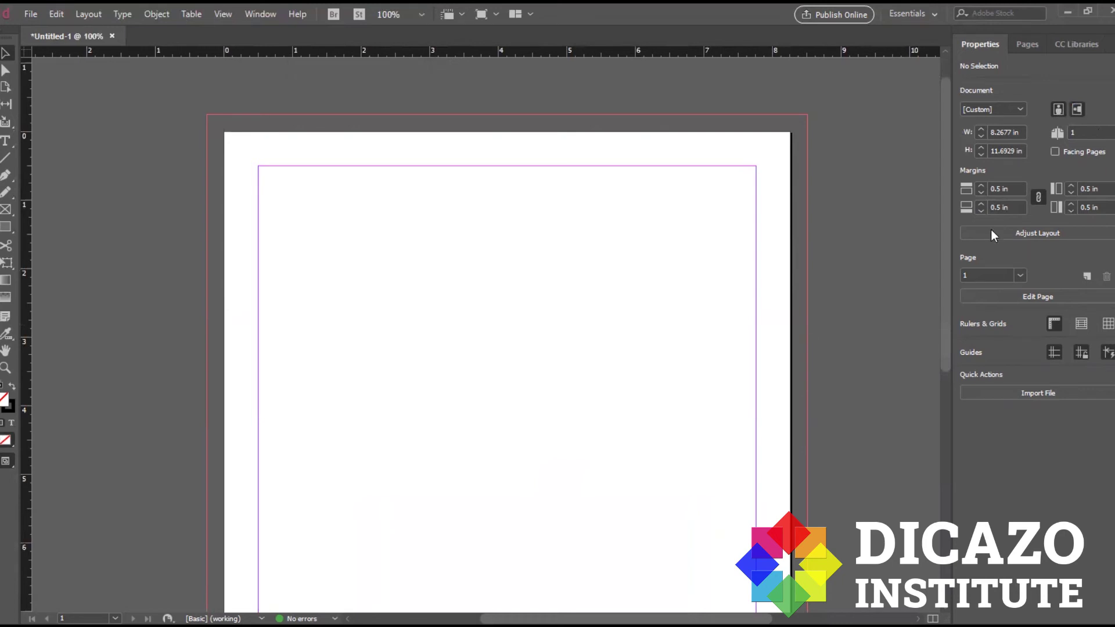
- Try the landscape and portrait page orientations in alternation, finishing on portrait
{"action": "scroll", "coordinate": [991, 228], "scroll_direction": "down", "scroll_amount": 2}
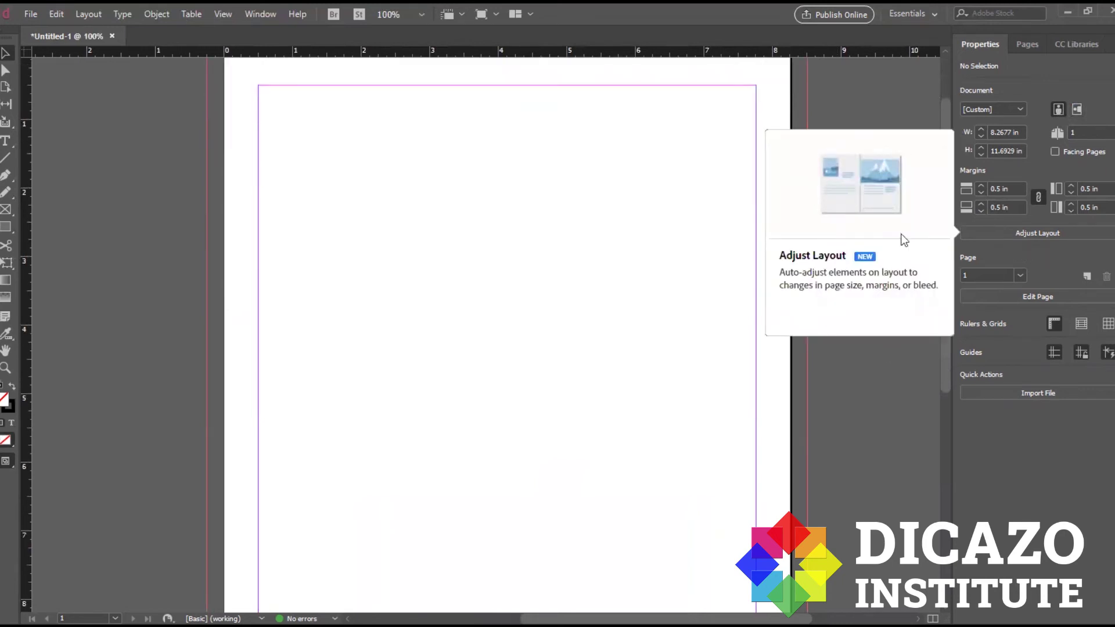
{"action": "left_click", "coordinate": [1077, 110]}
{"action": "left_click", "coordinate": [1058, 110]}
{"action": "left_click", "coordinate": [1077, 110]}
{"action": "left_click", "coordinate": [1058, 111]}
{"action": "left_click", "coordinate": [1077, 111]}
{"action": "left_click", "coordinate": [1058, 110]}
{"action": "left_click", "coordinate": [1077, 110]}
{"action": "left_click", "coordinate": [1058, 110]}
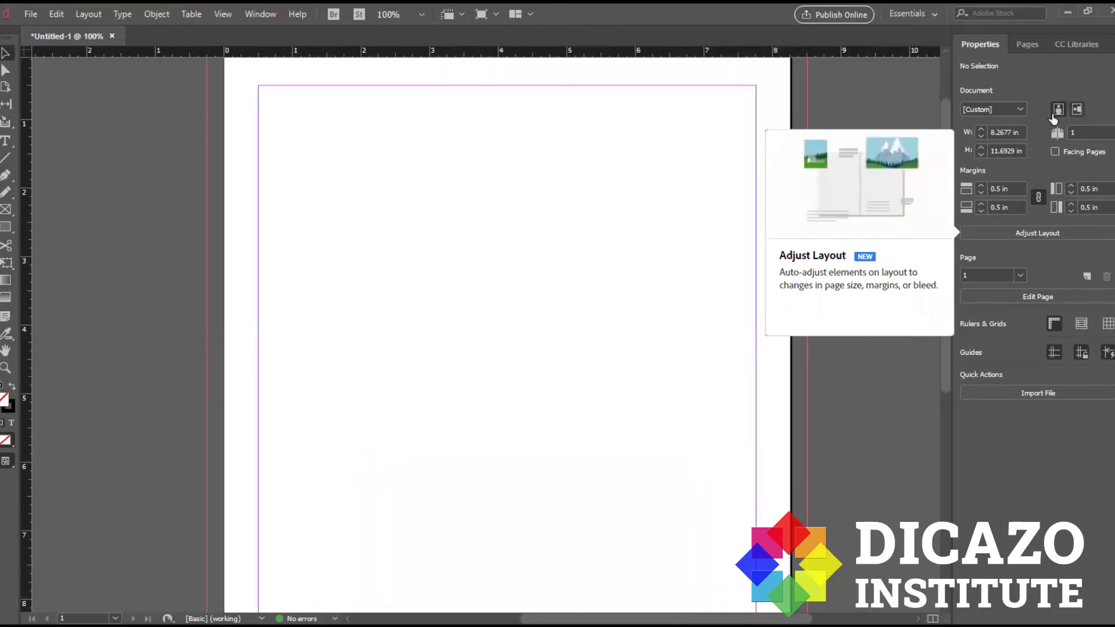
{"action": "left_click", "coordinate": [1077, 111]}
{"action": "left_click", "coordinate": [1057, 111]}
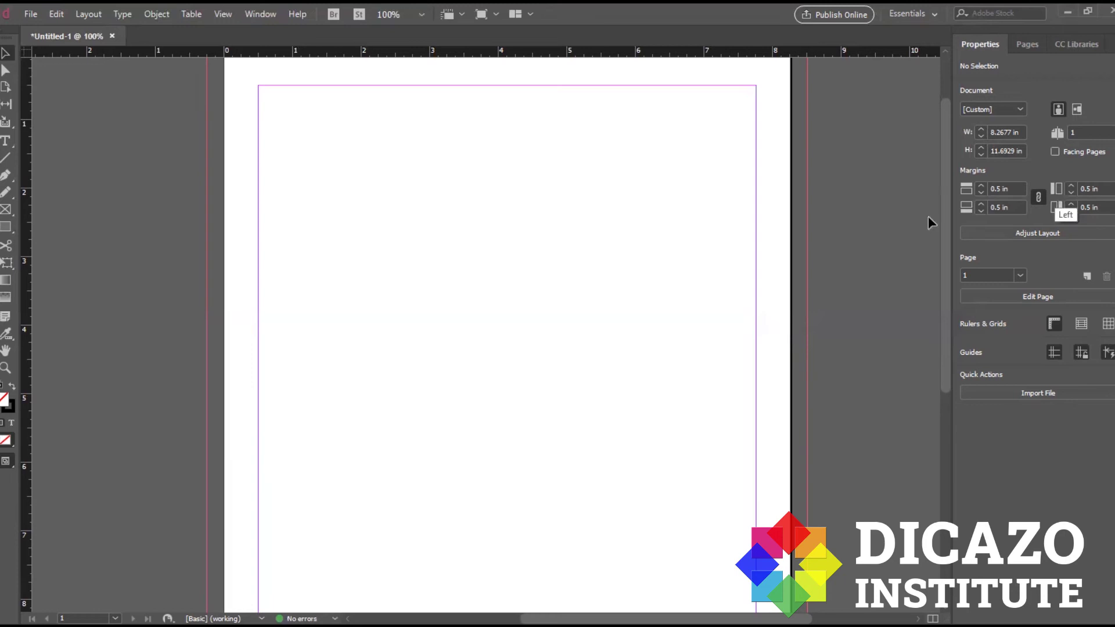
- Add two pages to the document after page 1
{"action": "scroll", "coordinate": [402, 249], "scroll_direction": "down", "scroll_amount": 1}
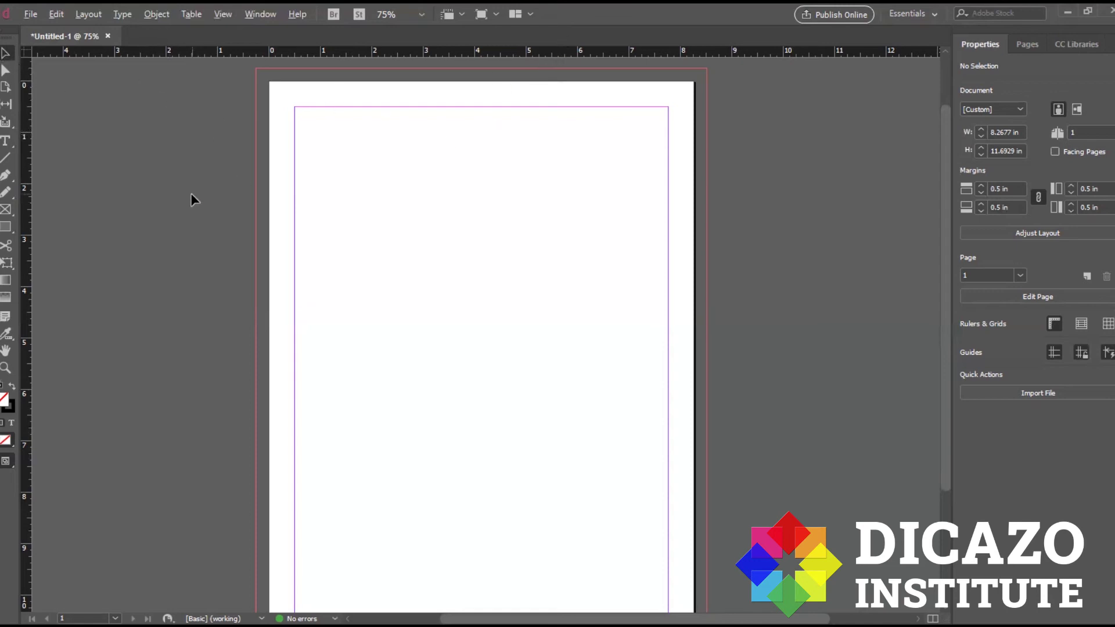
{"action": "key", "text": "ctrl+minus"}
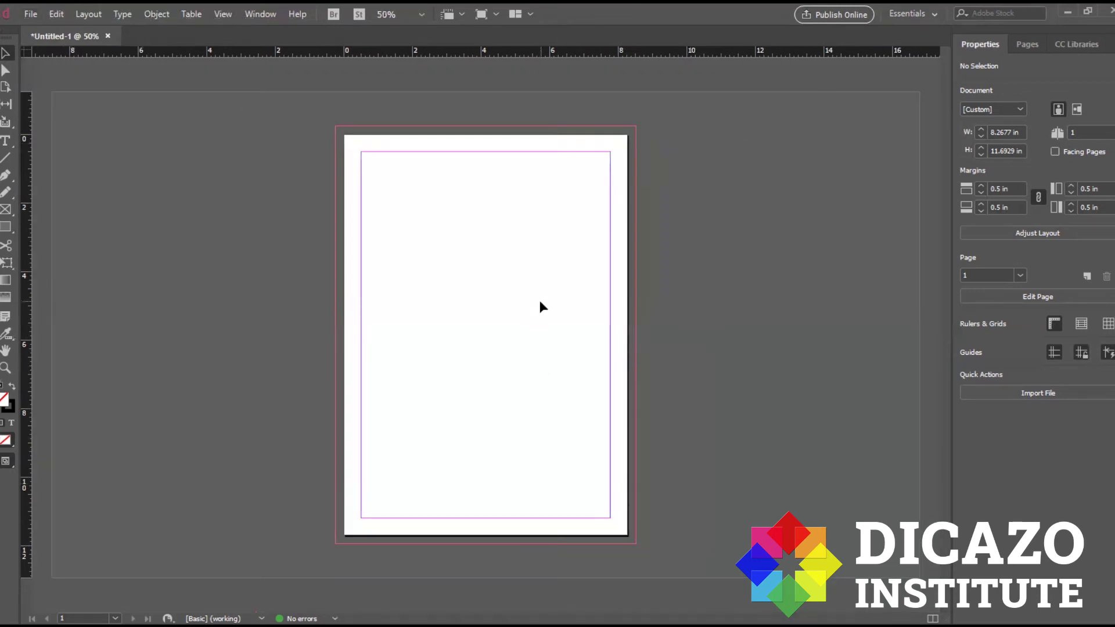
{"action": "key", "text": "ctrl+equal"}
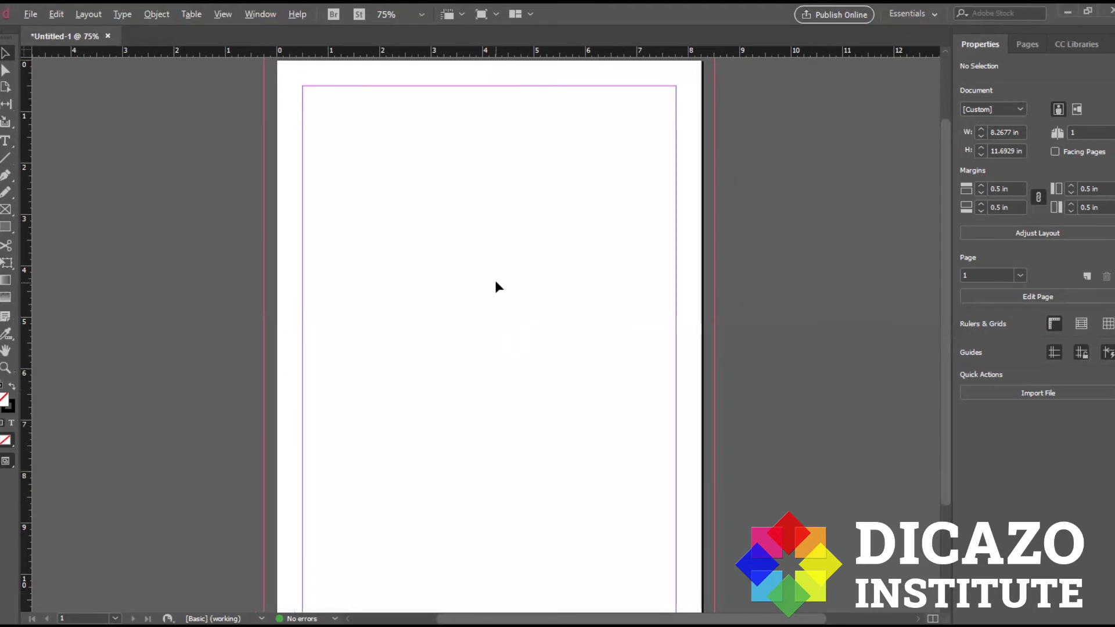
{"action": "key", "text": "ctrl+minus"}
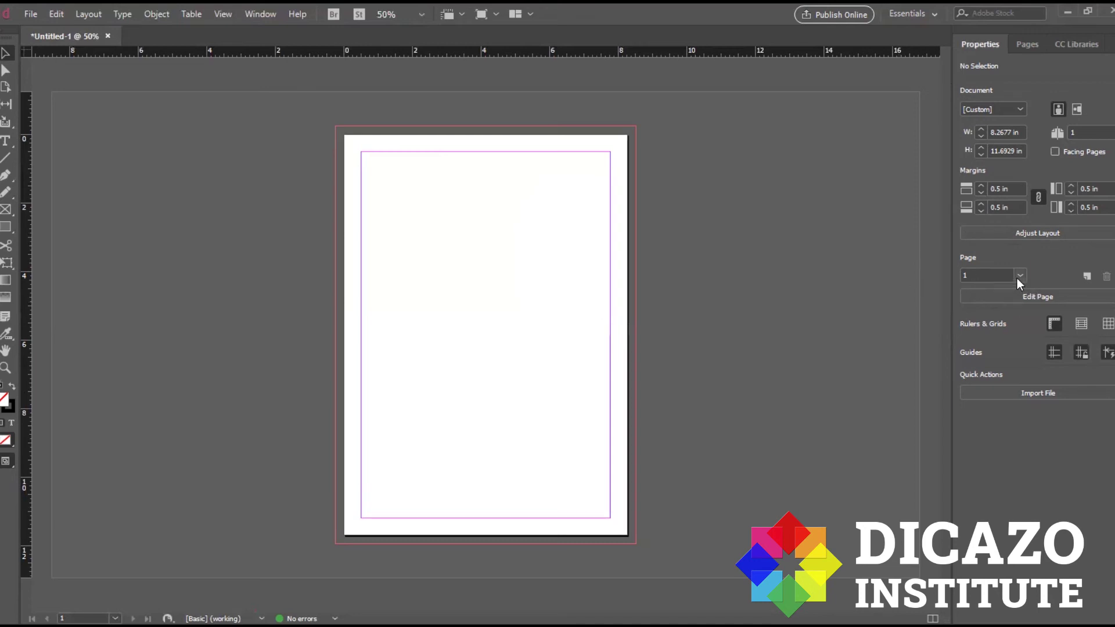
{"action": "left_click", "coordinate": [1087, 276]}
{"action": "left_click", "coordinate": [1086, 276]}
- Examine how the document's pages are stacked, from the last page back up to the first
{"action": "key", "text": "ctrl+minus"}
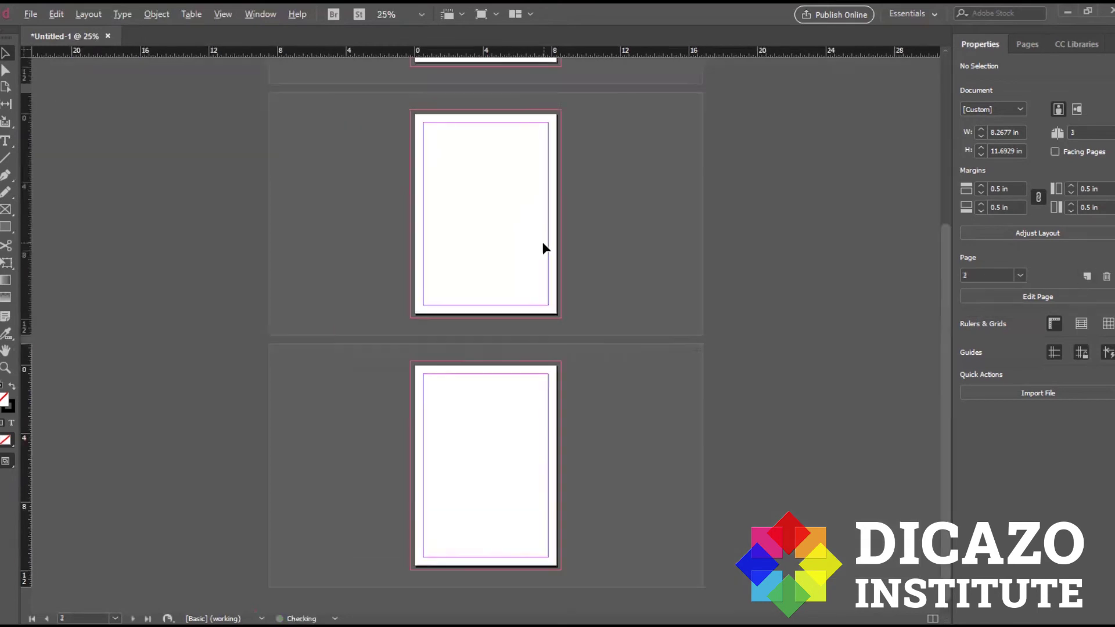
{"action": "key", "text": "ctrl+minus"}
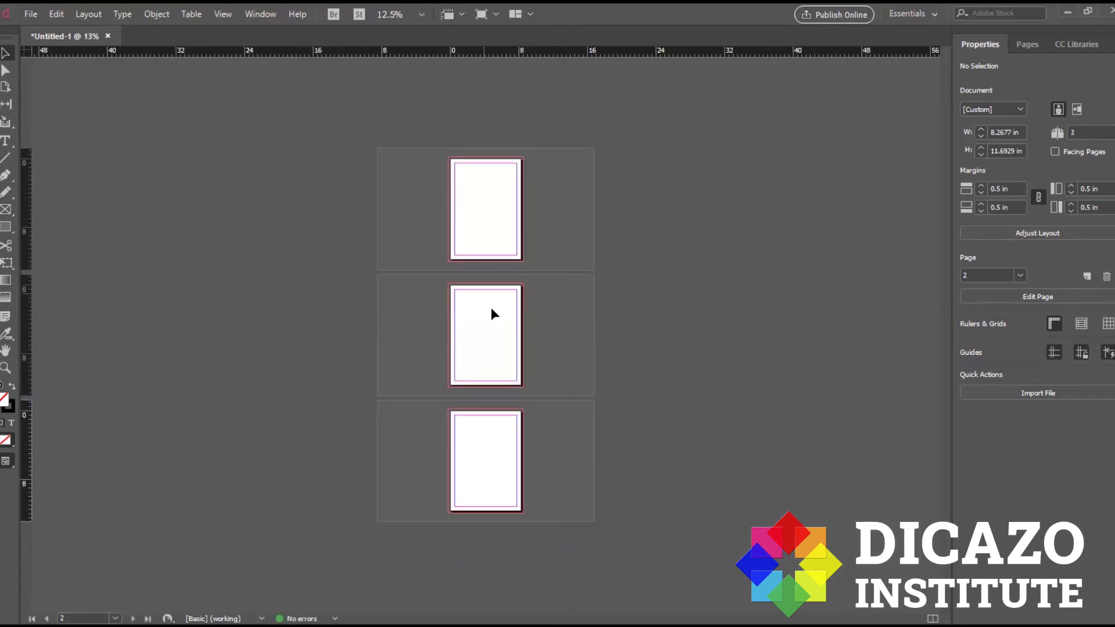
{"action": "key", "text": "ctrl+equal"}
{"action": "scroll", "coordinate": [522, 371], "scroll_direction": "down", "scroll_amount": 3}
{"action": "scroll", "coordinate": [528, 386], "scroll_direction": "up", "scroll_amount": 2}
{"action": "scroll", "coordinate": [545, 130], "scroll_direction": "down", "scroll_amount": 3}
{"action": "scroll", "coordinate": [528, 356], "scroll_direction": "up", "scroll_amount": 3}
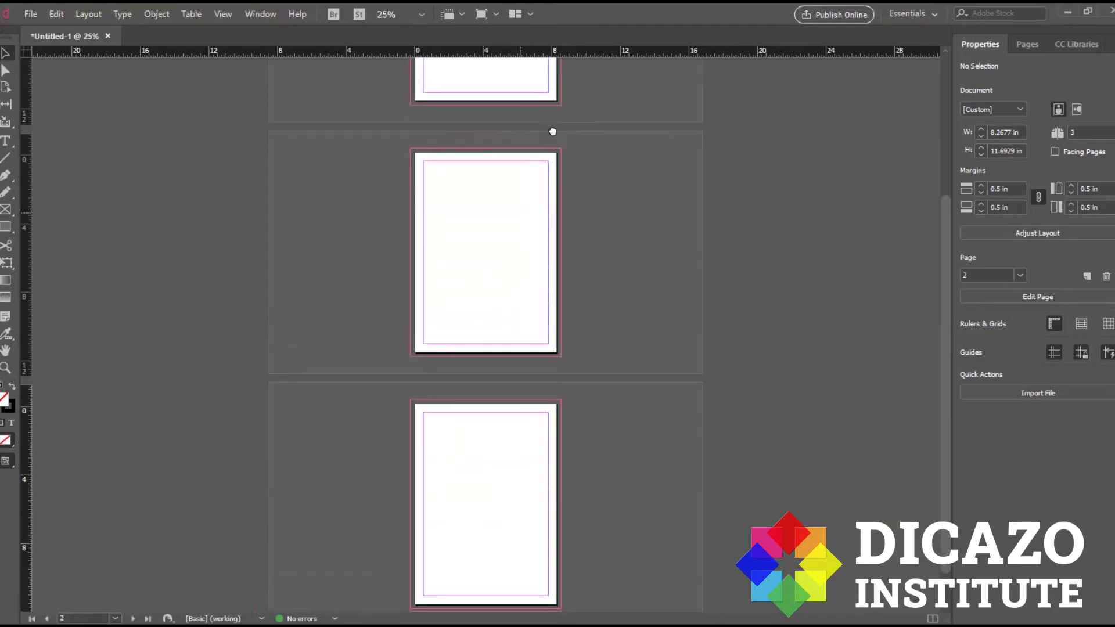
{"action": "scroll", "coordinate": [618, 360], "scroll_direction": "down", "scroll_amount": 2}
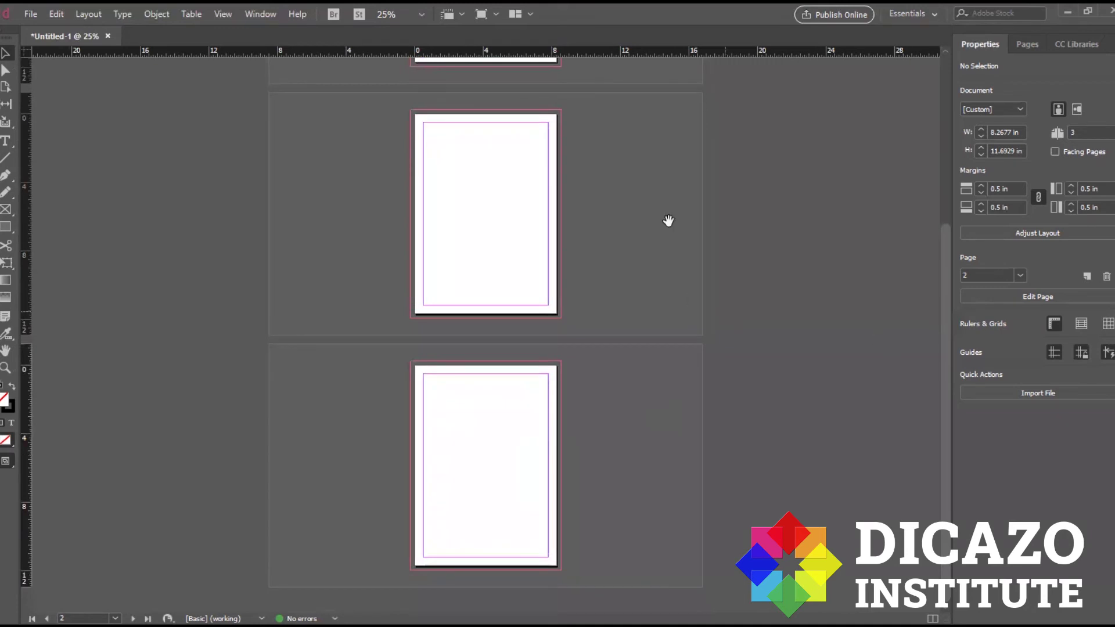
{"action": "scroll", "coordinate": [631, 358], "scroll_direction": "up", "scroll_amount": 4}
{"action": "scroll", "coordinate": [631, 358], "scroll_direction": "up", "scroll_amount": 3}
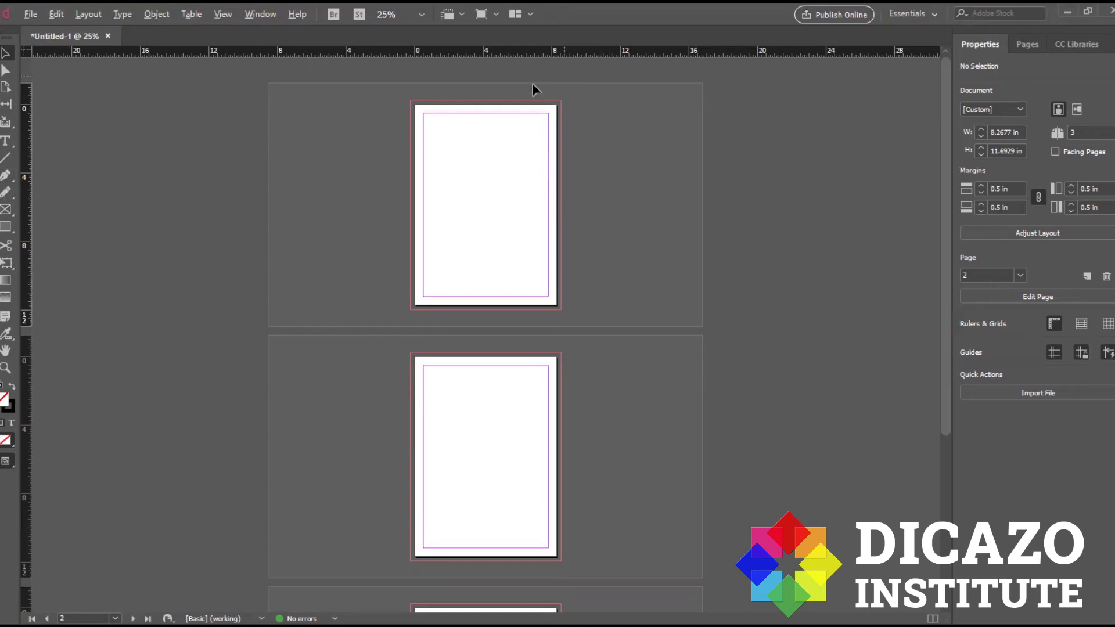
- Create a text frame about 3.63 x 2.37 in at page 1's lower-left margin corner containing "sdefrtggrgrgrgrggrgr"
{"action": "key", "text": "ctrl+equal"}
{"action": "key", "text": "ctrl+equal"}
{"action": "key", "text": "ctrl+equal"}
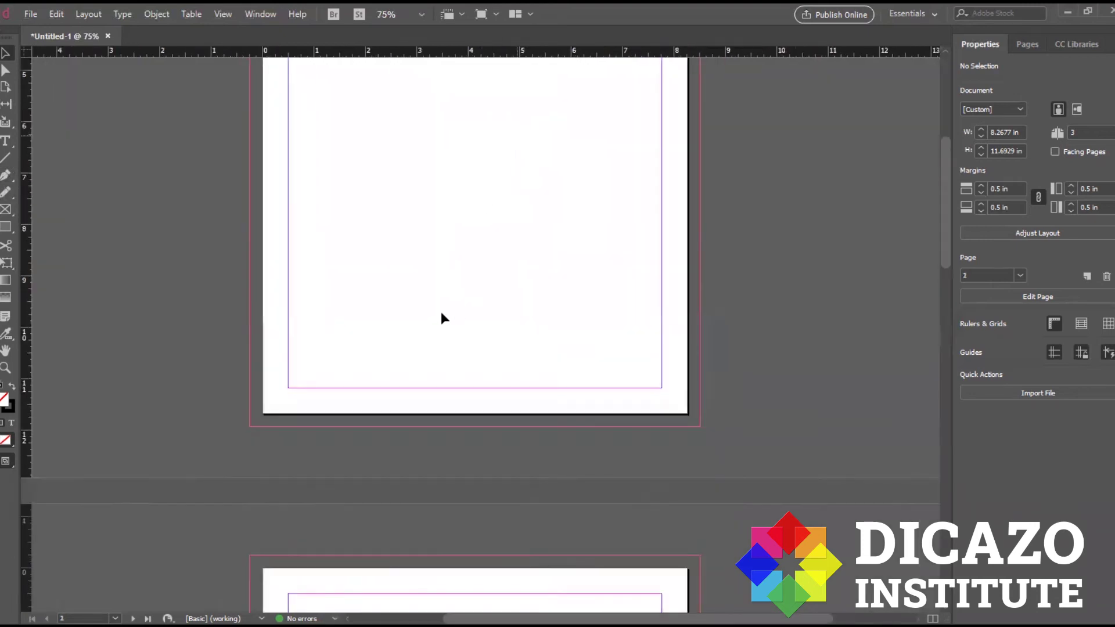
{"action": "key", "text": "ctrl+equal"}
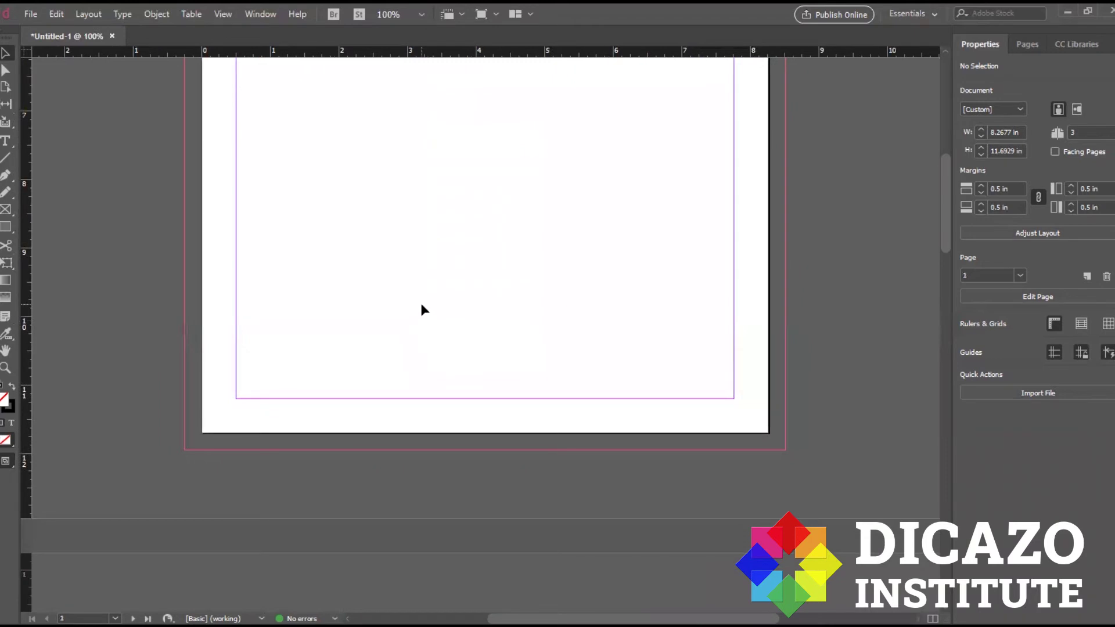
{"action": "left_click", "coordinate": [5, 141]}
{"action": "left_click_drag", "start_coordinate": [237, 240], "coordinate": [485, 398]}
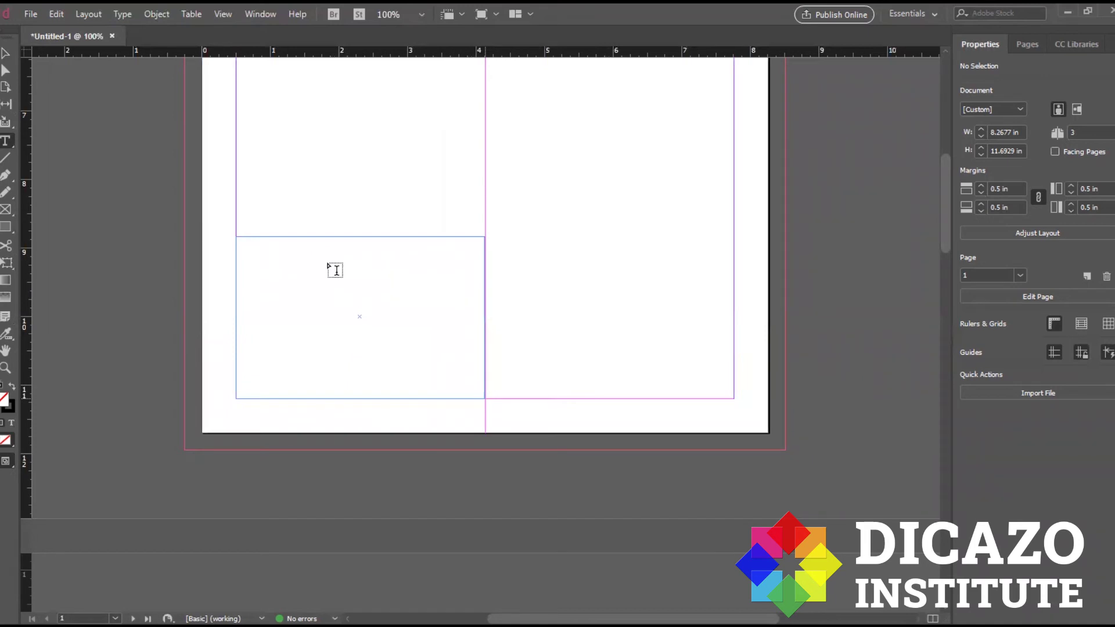
{"action": "left_click", "coordinate": [387, 251]}
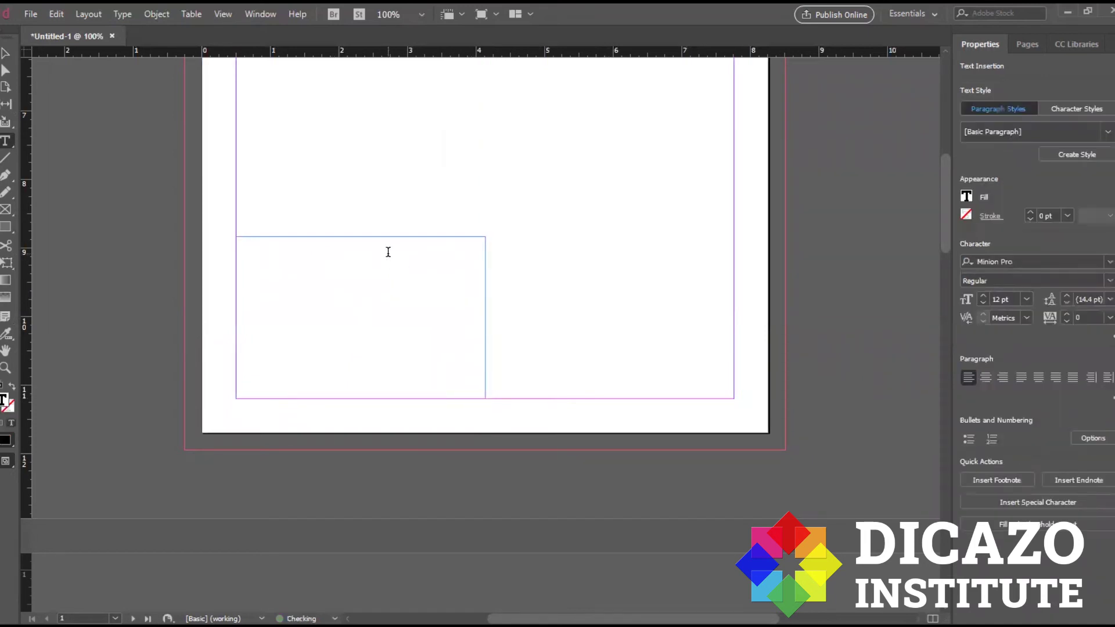
{"action": "type", "text": "sdefrtggrgrgrgrg"}
{"action": "type", "text": "grgr"}
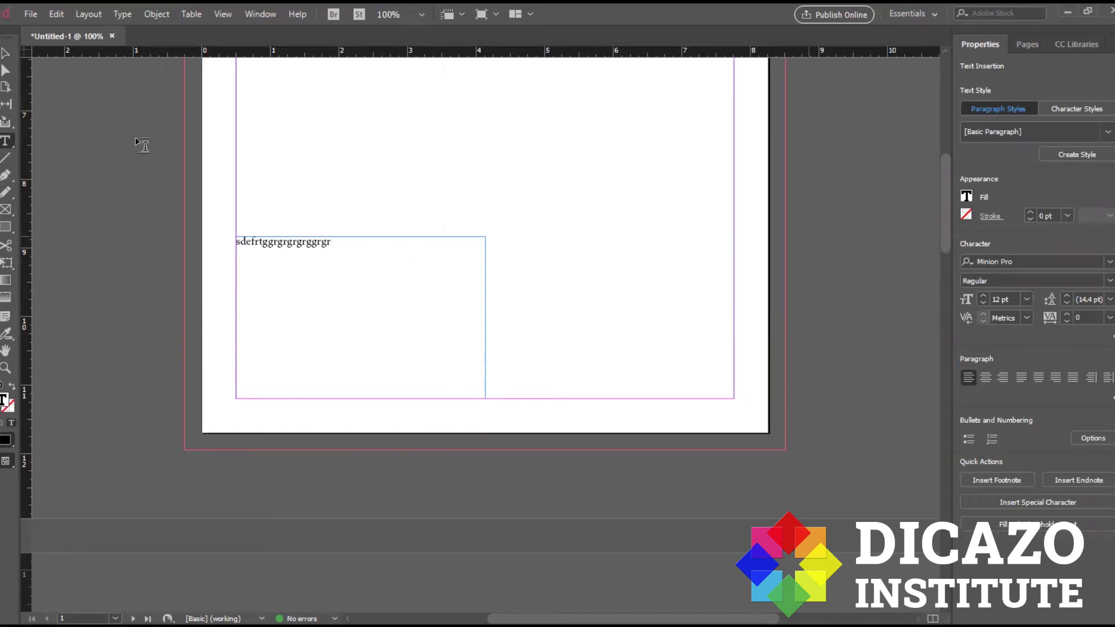
- Move the text frame up the page and return it to the lower-left margin corner
{"action": "left_click", "coordinate": [5, 57]}
{"action": "left_click", "coordinate": [320, 253]}
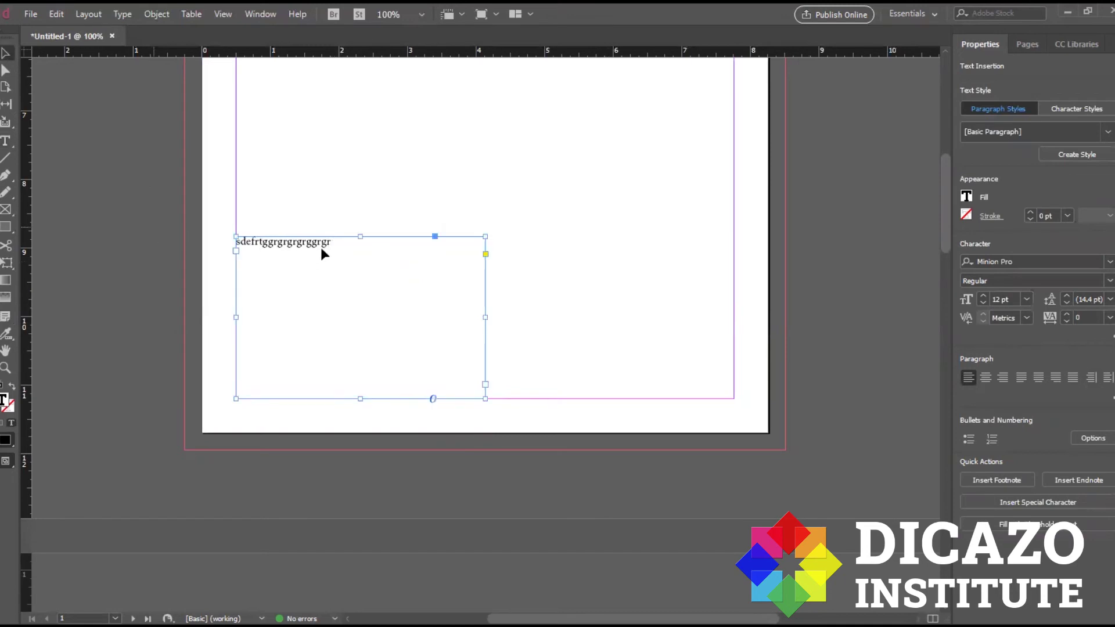
{"action": "left_click_drag", "start_coordinate": [347, 236], "coordinate": [433, 133]}
{"action": "left_click_drag", "start_coordinate": [447, 206], "coordinate": [410, 308]}
- Draw a rectangle about 4.46 x 2.5 in in the upper part of page 1 and swap its stroke and fill colours
{"action": "scroll", "coordinate": [349, 371], "scroll_direction": "down", "scroll_amount": 2}
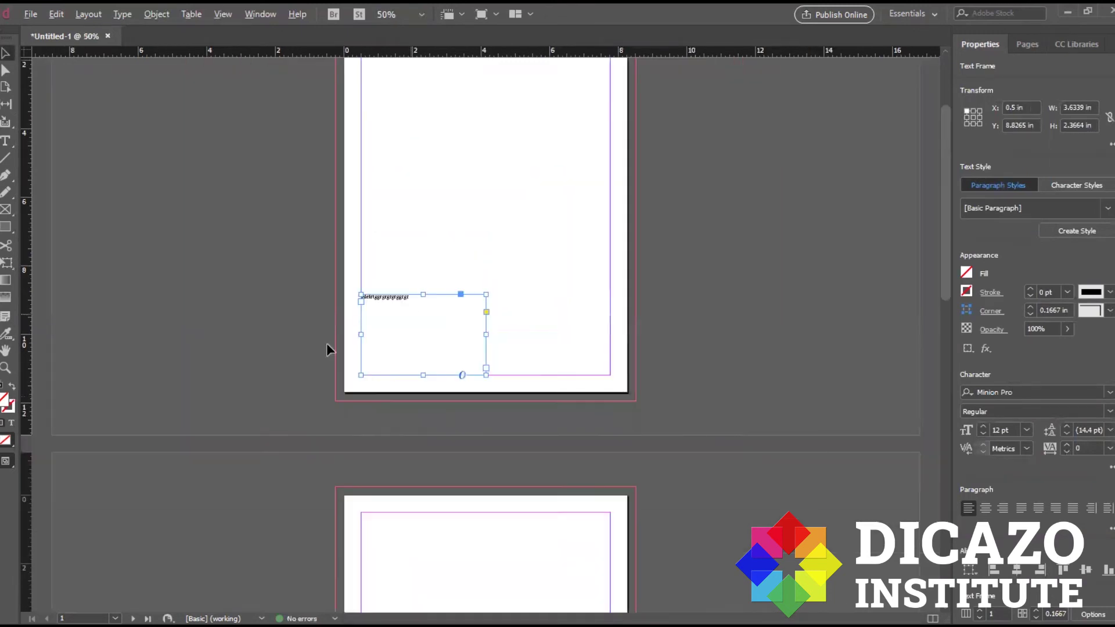
{"action": "scroll", "coordinate": [435, 203], "scroll_direction": "up", "scroll_amount": 1}
{"action": "scroll", "coordinate": [429, 146], "scroll_direction": "up", "scroll_amount": 1}
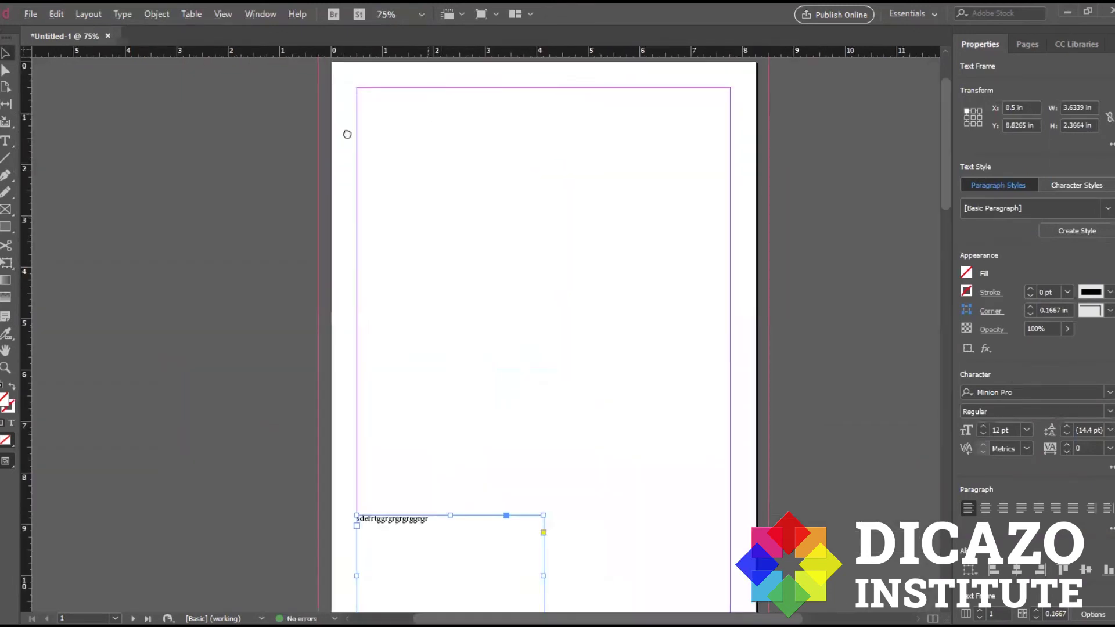
{"action": "scroll", "coordinate": [329, 145], "scroll_direction": "right", "scroll_amount": 2}
{"action": "left_click", "coordinate": [158, 199]}
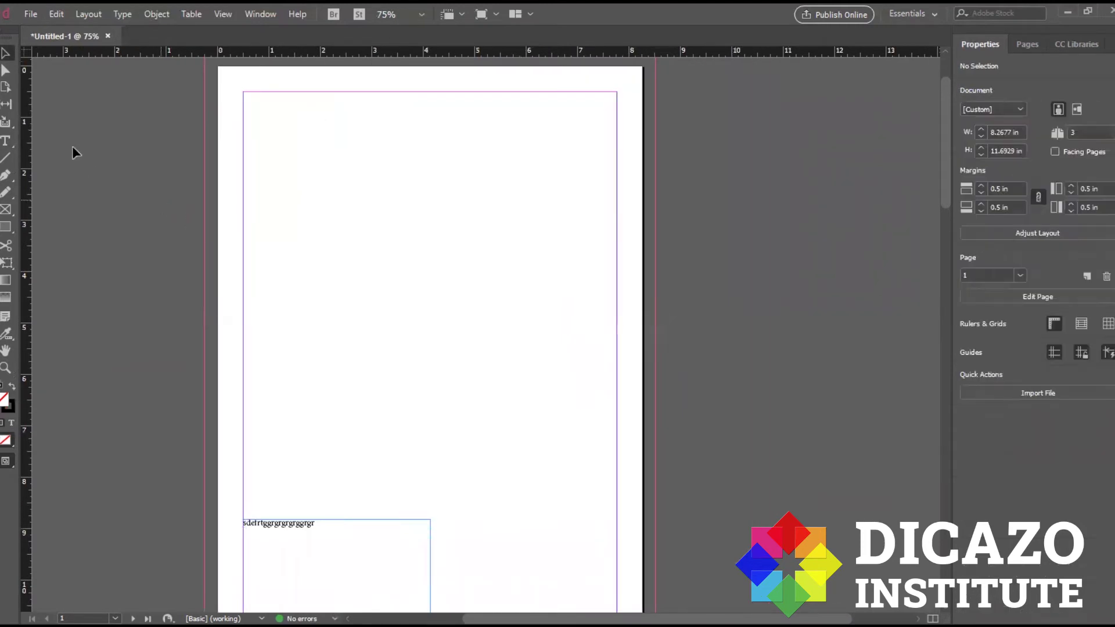
{"action": "left_click", "coordinate": [7, 226]}
{"action": "mouse_move", "coordinate": [298, 130]}
{"action": "left_mouse_down"}
{"action": "mouse_move", "coordinate": [522, 269]}
{"action": "mouse_move", "coordinate": [527, 257]}
{"action": "left_mouse_up"}
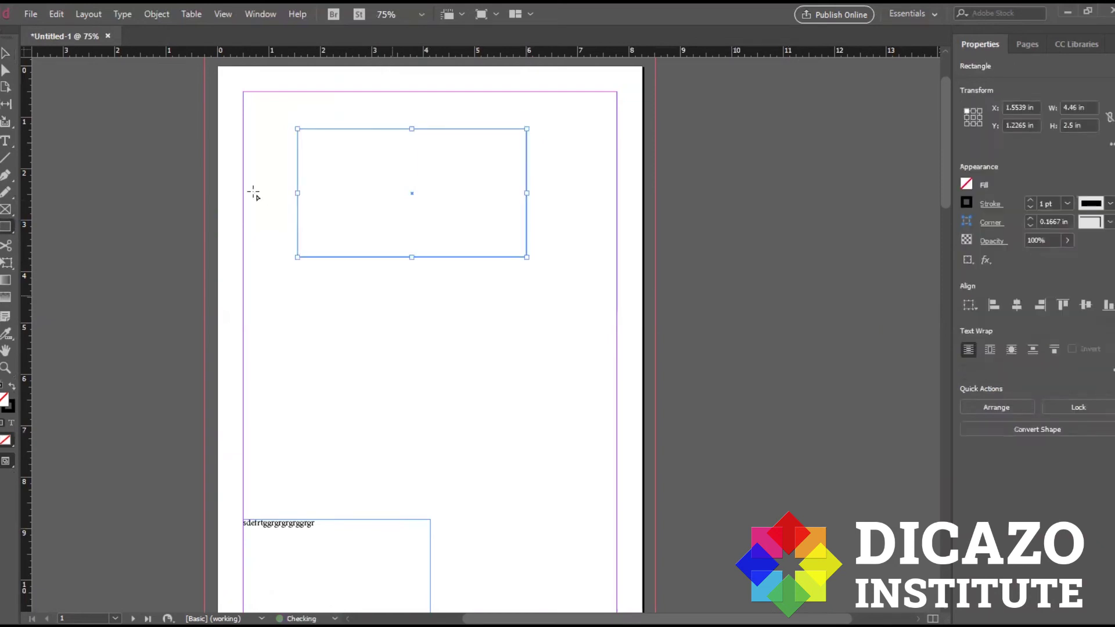
{"action": "left_click", "coordinate": [13, 390]}
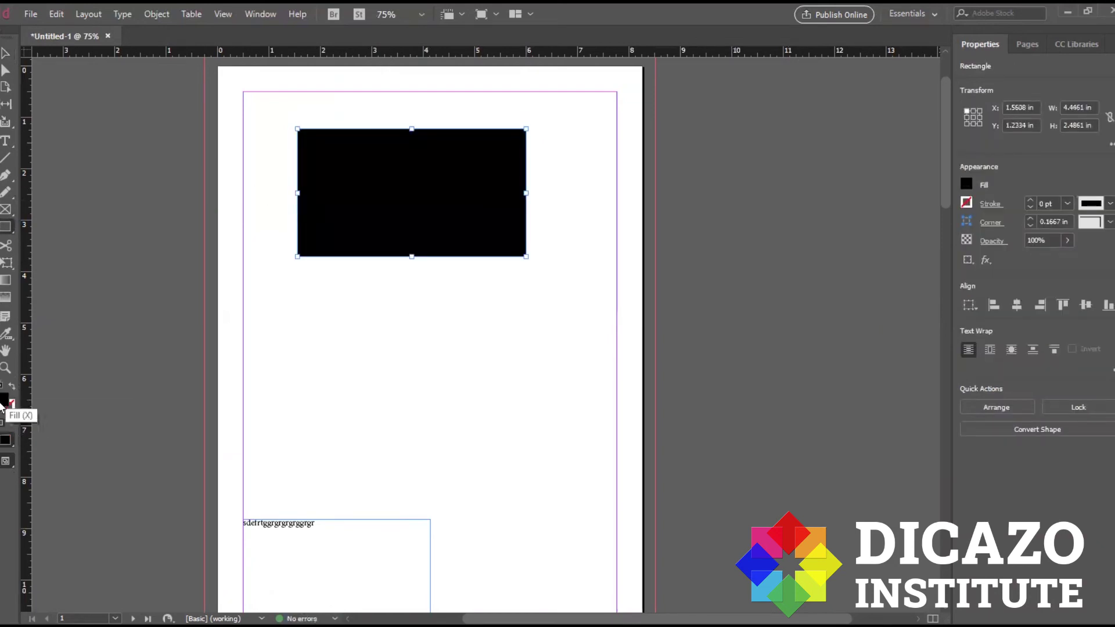
- Set the new rectangle's fill to green #23c521 and return to the Selection tool
{"action": "double_click", "coordinate": [2, 405]}
{"action": "left_click", "coordinate": [405, 277]}
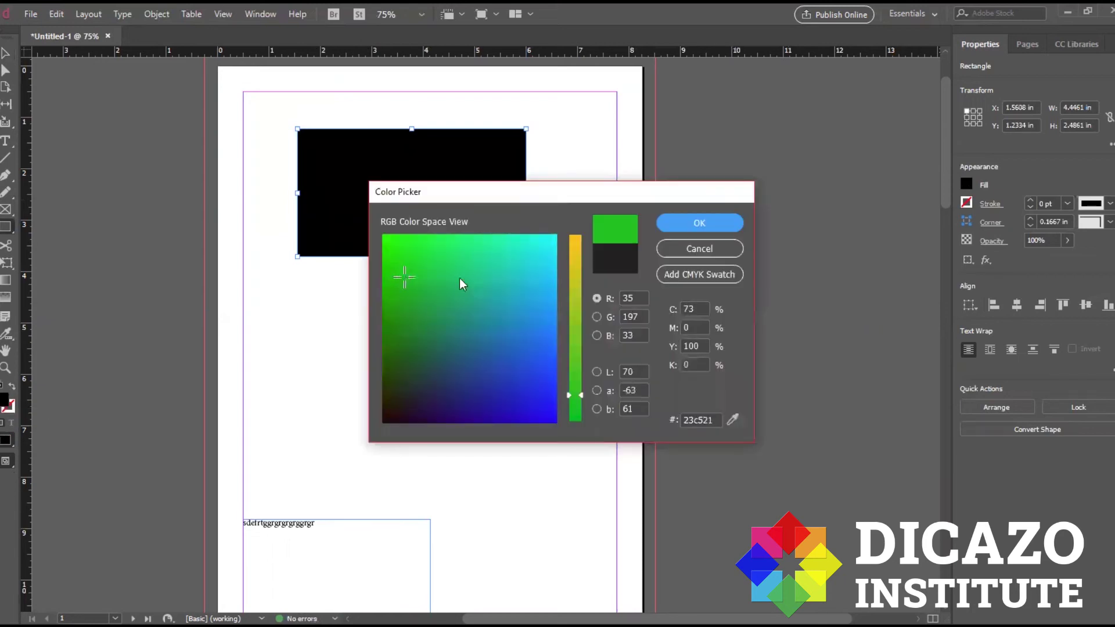
{"action": "left_click", "coordinate": [713, 224]}
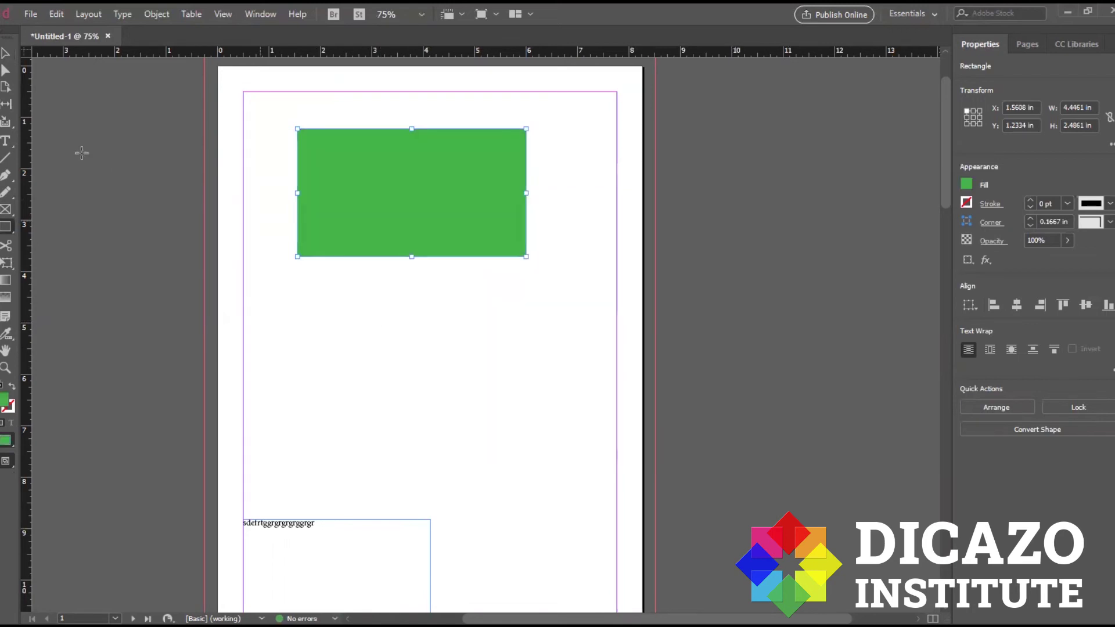
{"action": "left_click", "coordinate": [5, 54]}
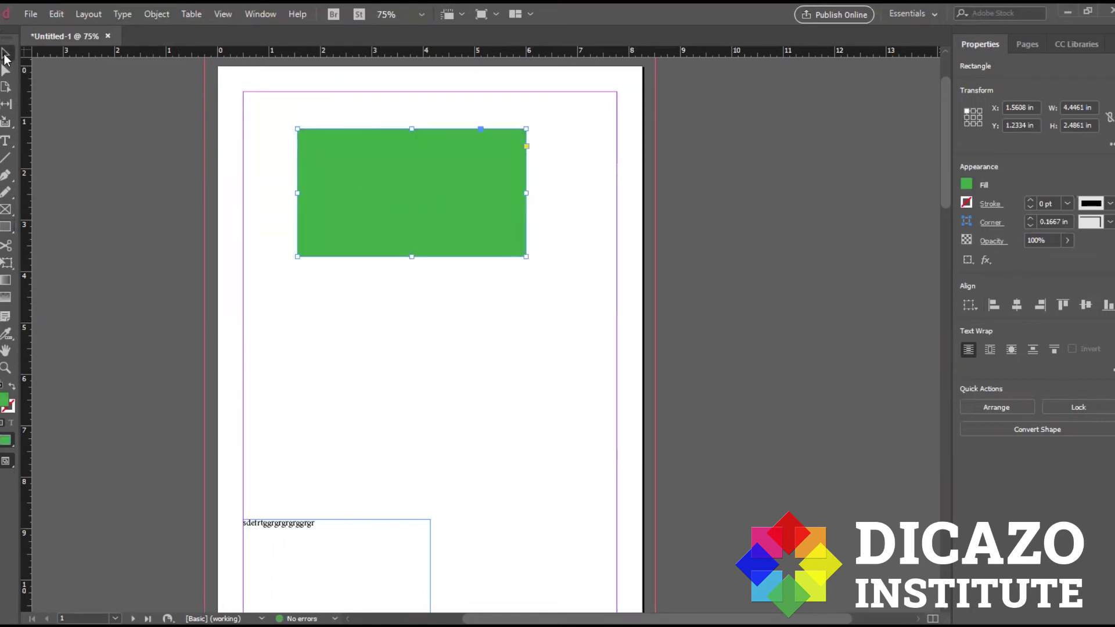
- Move the green rectangle around the upper part of page 1, using both the Selection tool and the Direct Selection tool
{"action": "left_click_drag", "start_coordinate": [385, 185], "coordinate": [550, 269]}
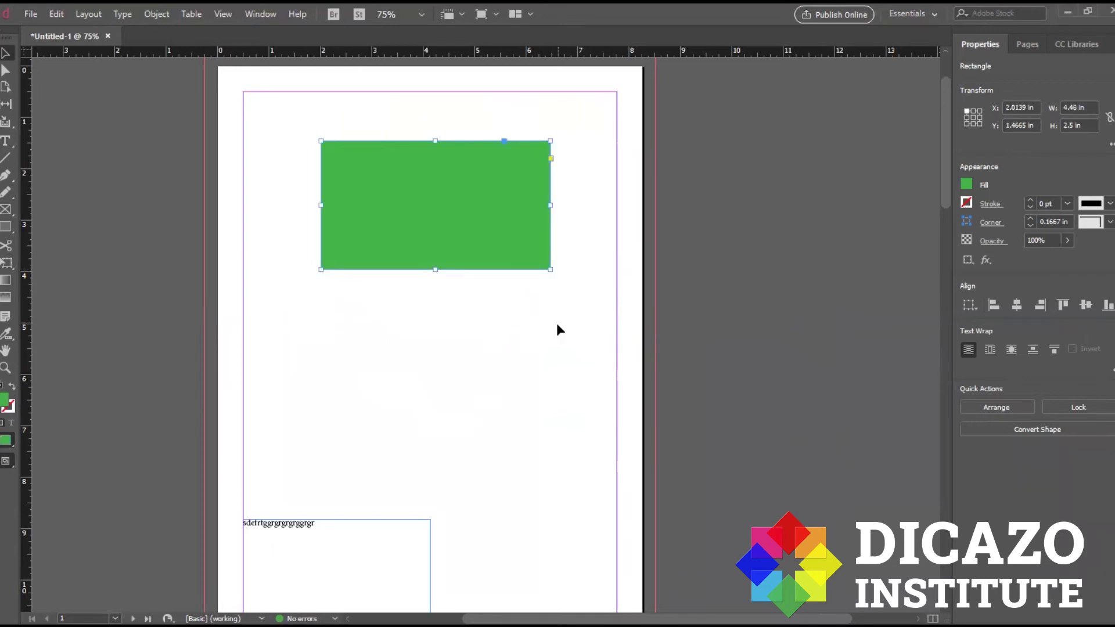
{"action": "left_click_drag", "start_coordinate": [469, 226], "coordinate": [444, 204]}
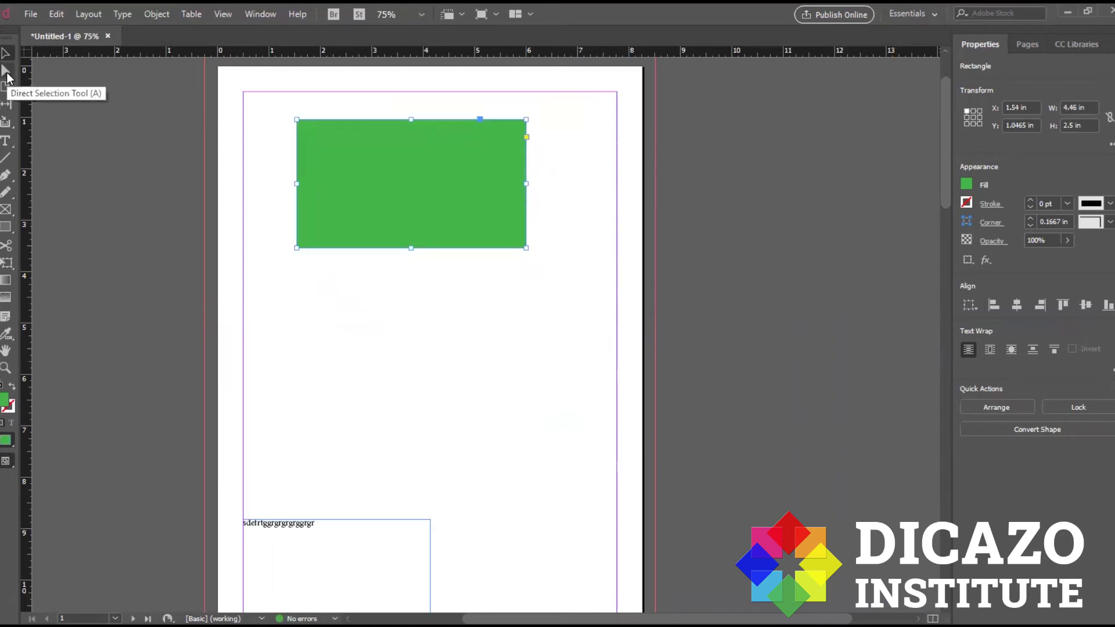
{"action": "key", "text": "a"}
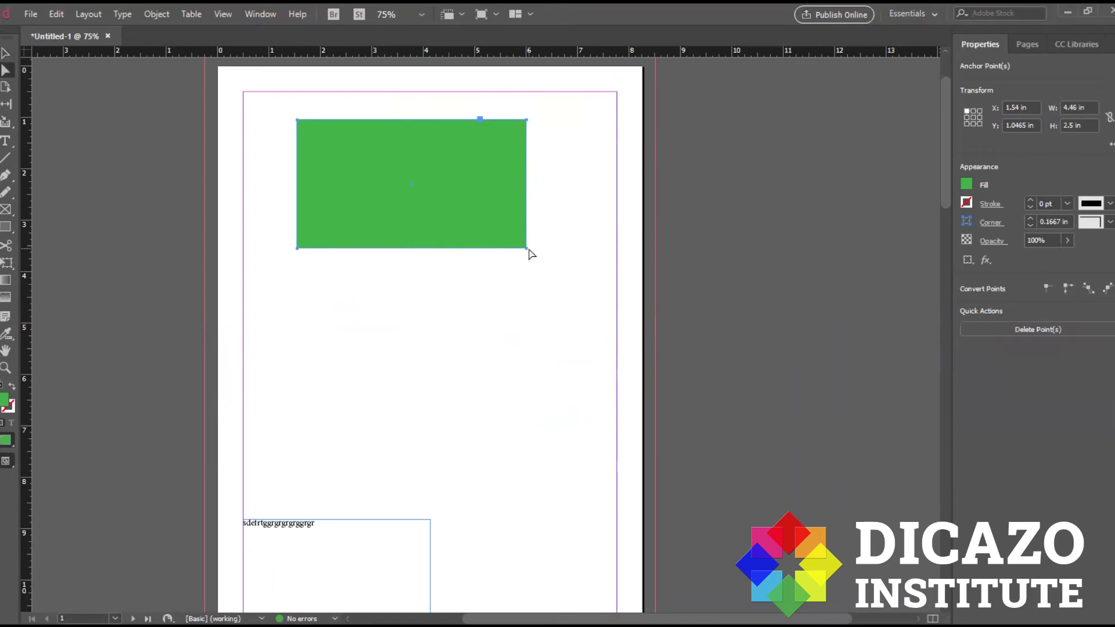
{"action": "left_click_drag", "start_coordinate": [527, 250], "coordinate": [536, 269]}
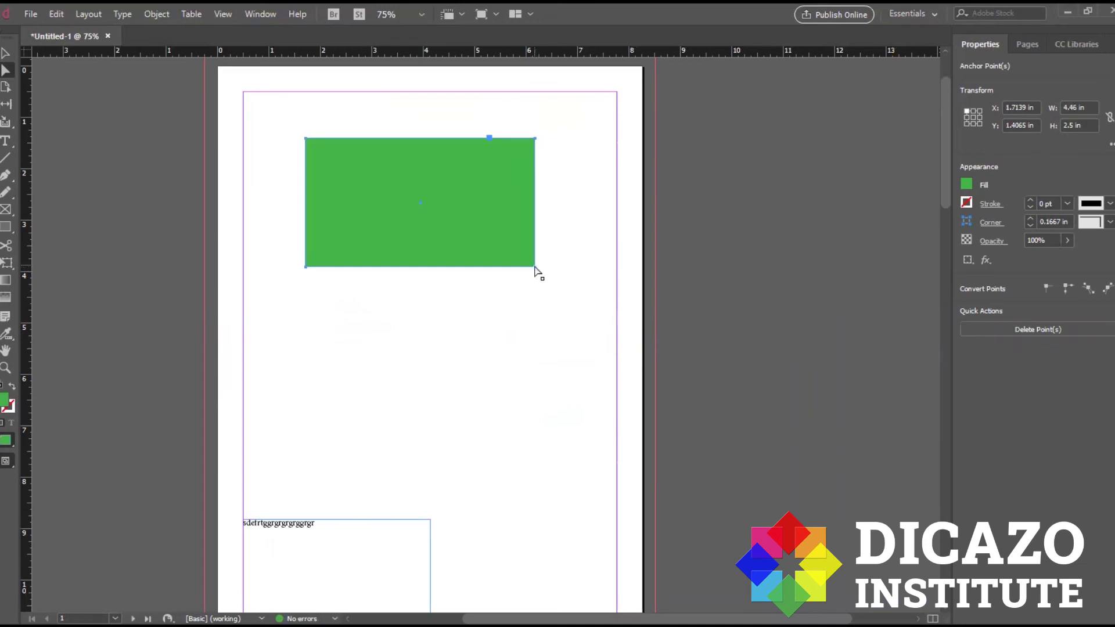
{"action": "left_click_drag", "start_coordinate": [537, 271], "coordinate": [540, 297]}
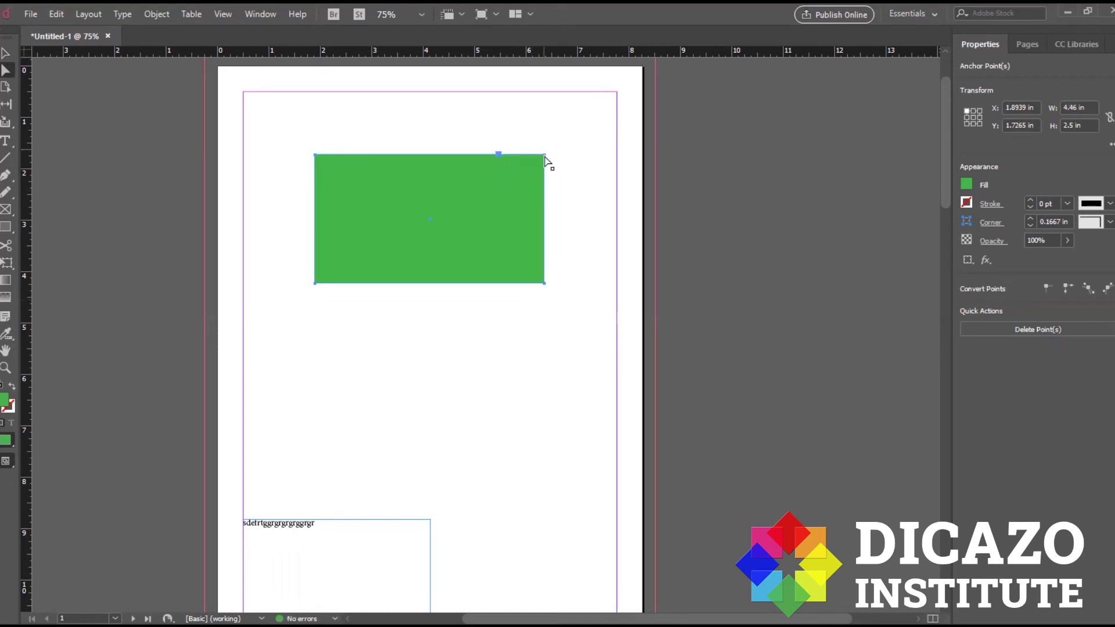
- Reshape the green rectangle into an arrowhead about 3.88 x 3.88 in by moving its individual corner points
{"action": "left_click_drag", "start_coordinate": [544, 283], "coordinate": [569, 343]}
{"action": "left_click_drag", "start_coordinate": [284, 140], "coordinate": [348, 192]}
{"action": "left_click_drag", "start_coordinate": [314, 154], "coordinate": [408, 129]}
{"action": "left_click_drag", "start_coordinate": [343, 319], "coordinate": [495, 194]}
{"action": "left_click_drag", "start_coordinate": [406, 106], "coordinate": [345, 245]}
{"action": "left_click_drag", "start_coordinate": [597, 331], "coordinate": [506, 385]}
{"action": "left_click_drag", "start_coordinate": [569, 343], "coordinate": [537, 366]}
{"action": "mouse_move", "coordinate": [469, 227]}
{"action": "left_mouse_down"}
{"action": "mouse_move", "coordinate": [505, 192]}
{"action": "mouse_move", "coordinate": [509, 241]}
{"action": "left_mouse_up"}
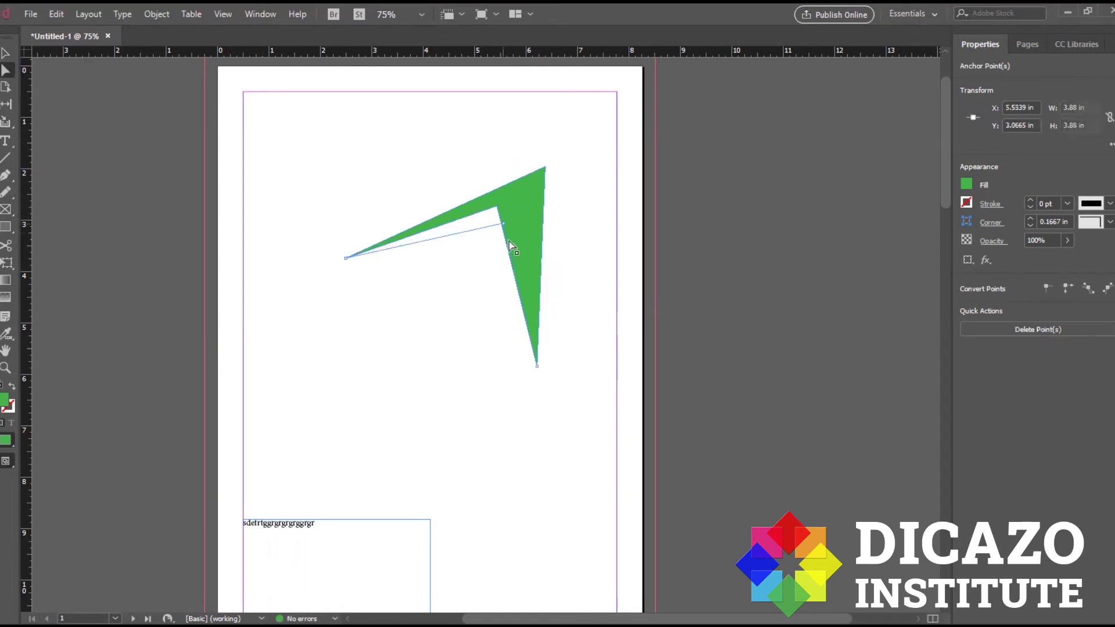
- Move the green arrowhead into the upper-right corner of page 1's margins
{"action": "left_click", "coordinate": [5, 53]}
{"action": "left_click_drag", "start_coordinate": [521, 229], "coordinate": [581, 163]}
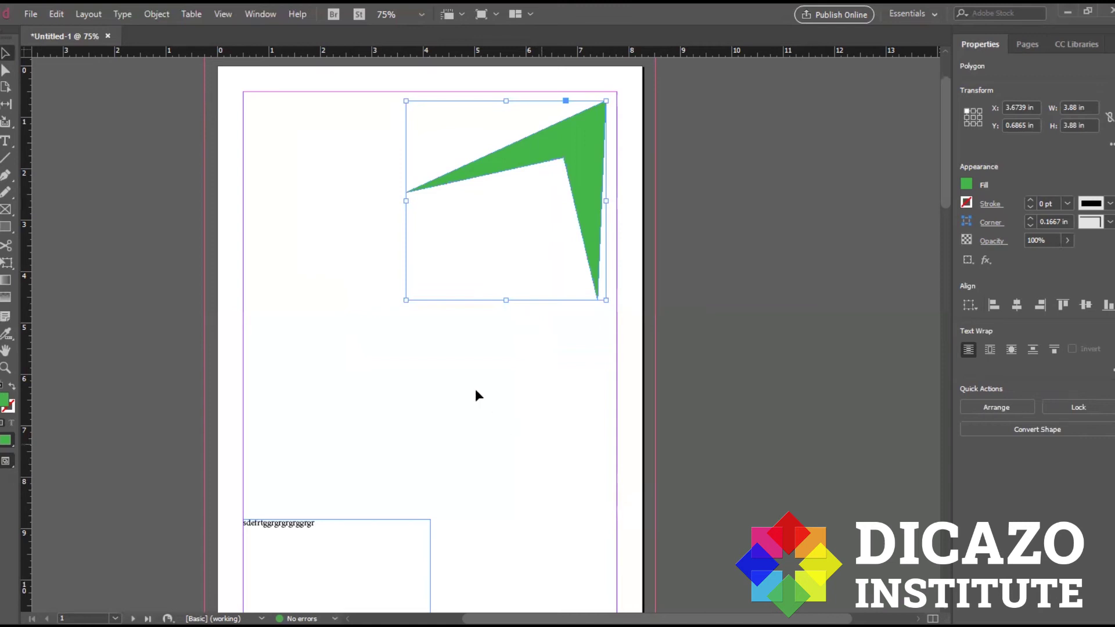
{"action": "key", "text": "ctrl+minus"}
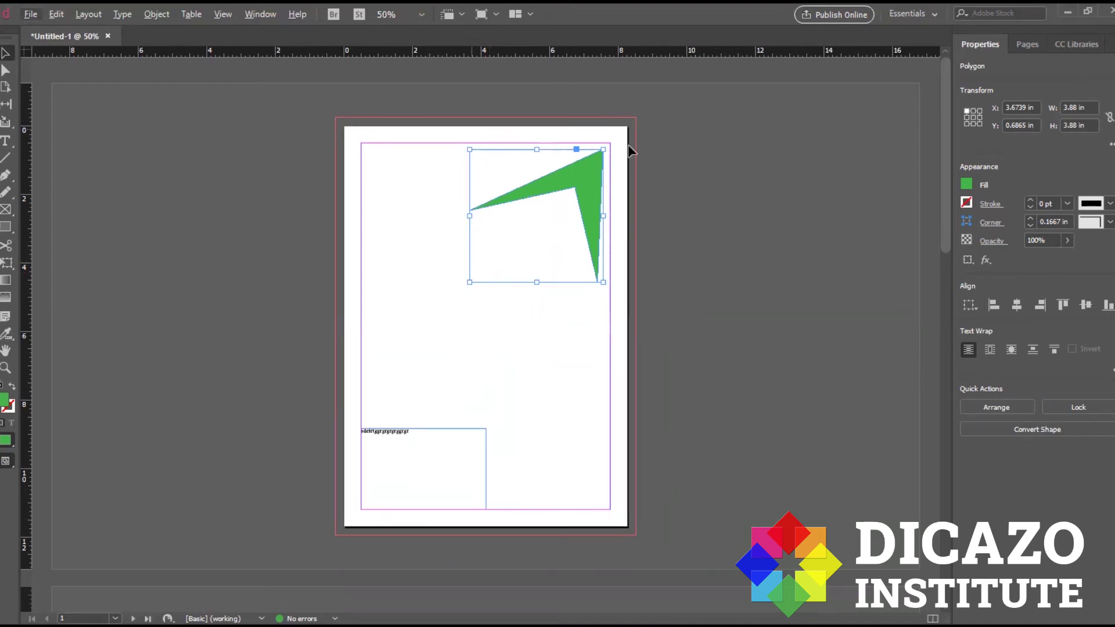
{"action": "left_click", "coordinate": [563, 292]}
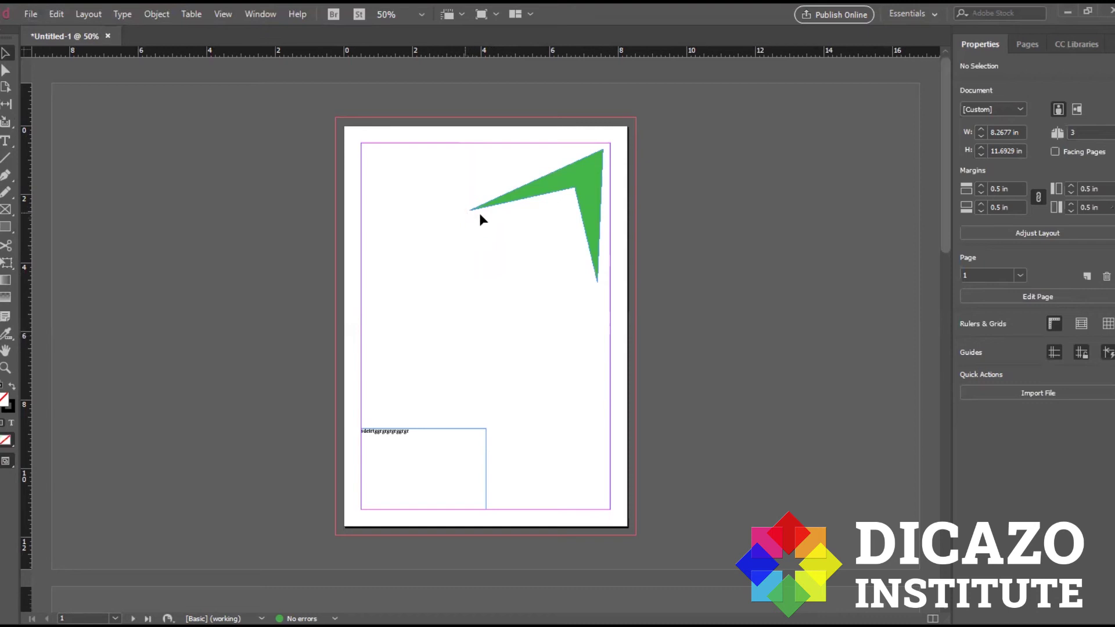
{"action": "key", "text": "ctrl+equal"}
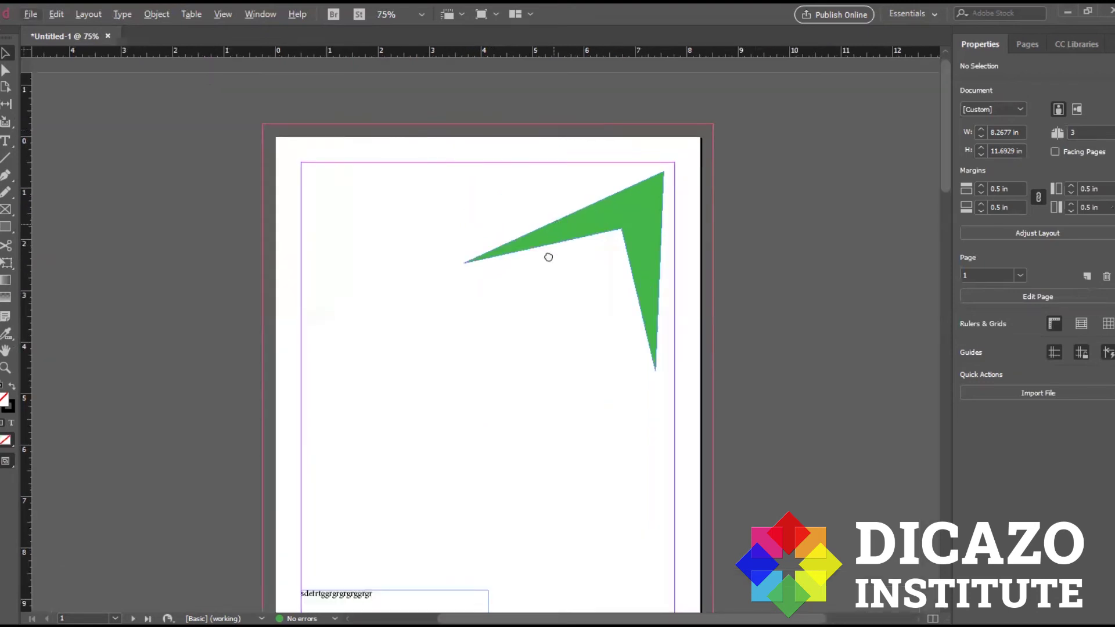
{"action": "left_click_drag", "start_coordinate": [548, 256], "coordinate": [531, 221]}
{"action": "left_click", "coordinate": [608, 185]}
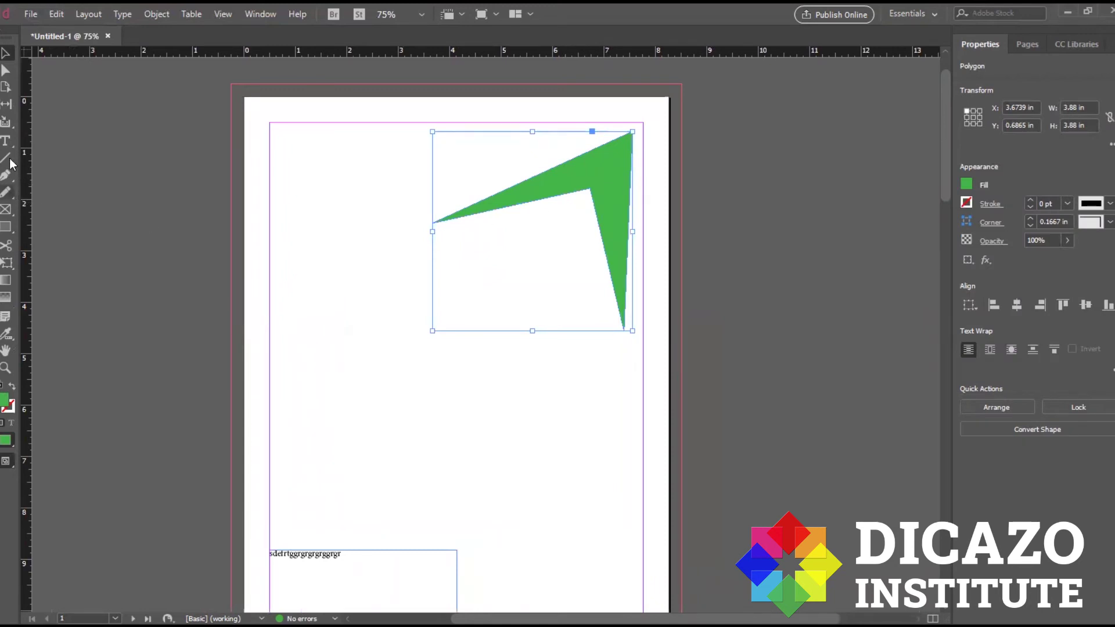
- Draw a circle about 3.16 in across with the Ellipse tool in the middle of page 1
{"action": "left_click", "coordinate": [7, 227]}
{"action": "left_click", "coordinate": [53, 256]}
{"action": "mouse_move", "coordinate": [340, 335]}
{"action": "left_mouse_down"}
{"action": "mouse_move", "coordinate": [542, 371]}
{"action": "mouse_move", "coordinate": [440, 428]}
{"action": "mouse_move", "coordinate": [553, 463]}
{"action": "mouse_move", "coordinate": [455, 383]}
{"action": "mouse_move", "coordinate": [636, 513]}
{"action": "mouse_move", "coordinate": [523, 446]}
{"action": "left_mouse_up"}
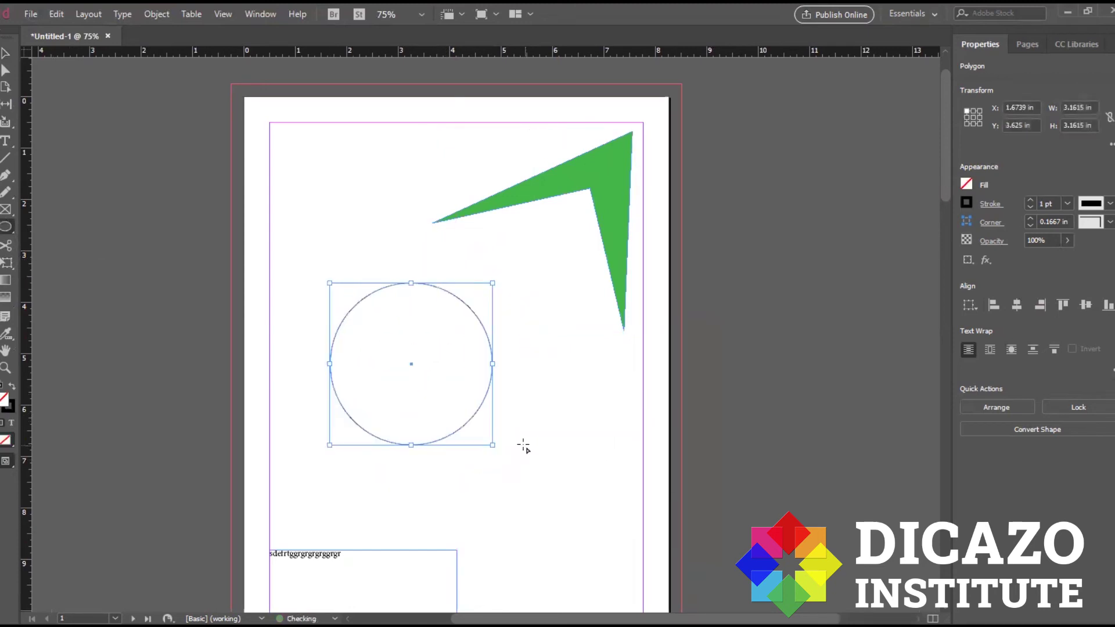
- Swap the circle's fill and stroke and set its fill to dark blue #231c90
{"action": "left_click", "coordinate": [11, 408]}
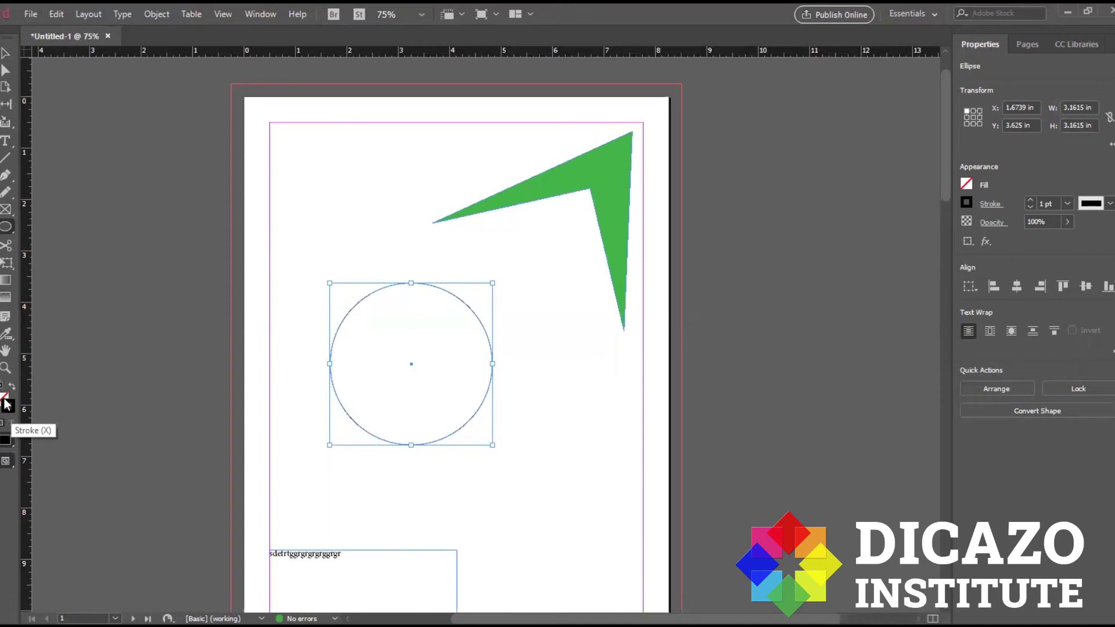
{"action": "left_click", "coordinate": [11, 387]}
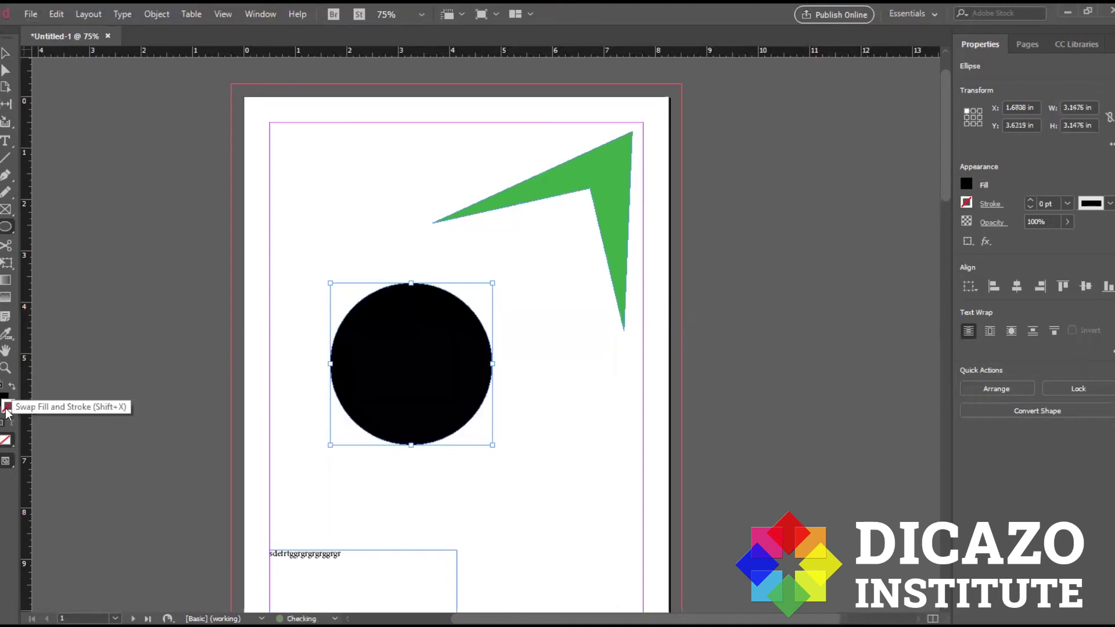
{"action": "left_click", "coordinate": [2, 403]}
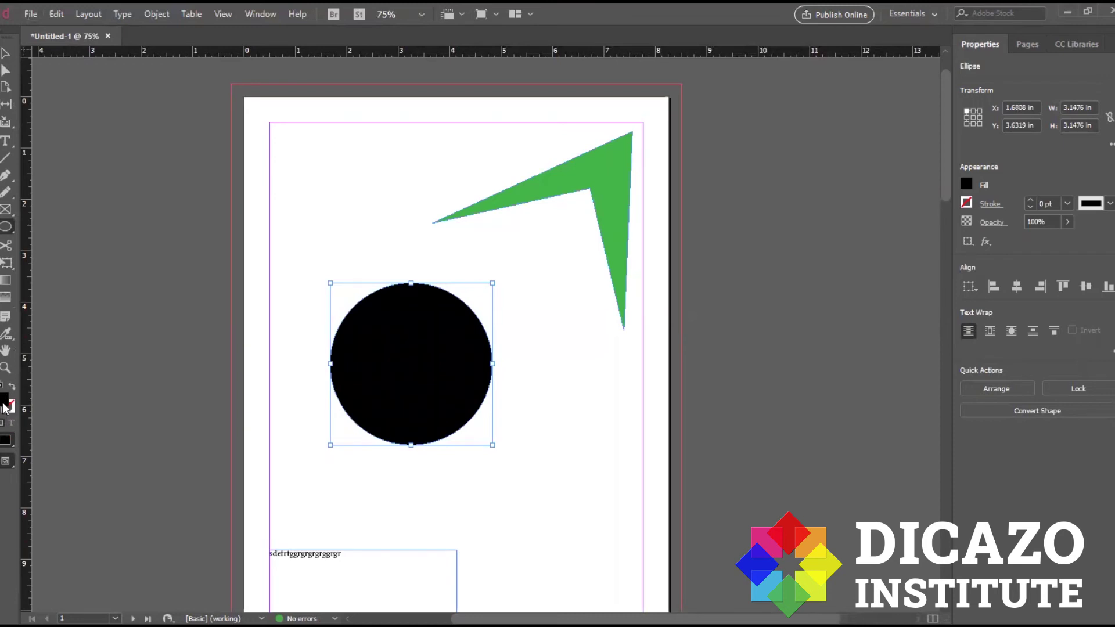
{"action": "double_click", "coordinate": [3, 406]}
{"action": "left_click_drag", "start_coordinate": [406, 399], "coordinate": [481, 400]}
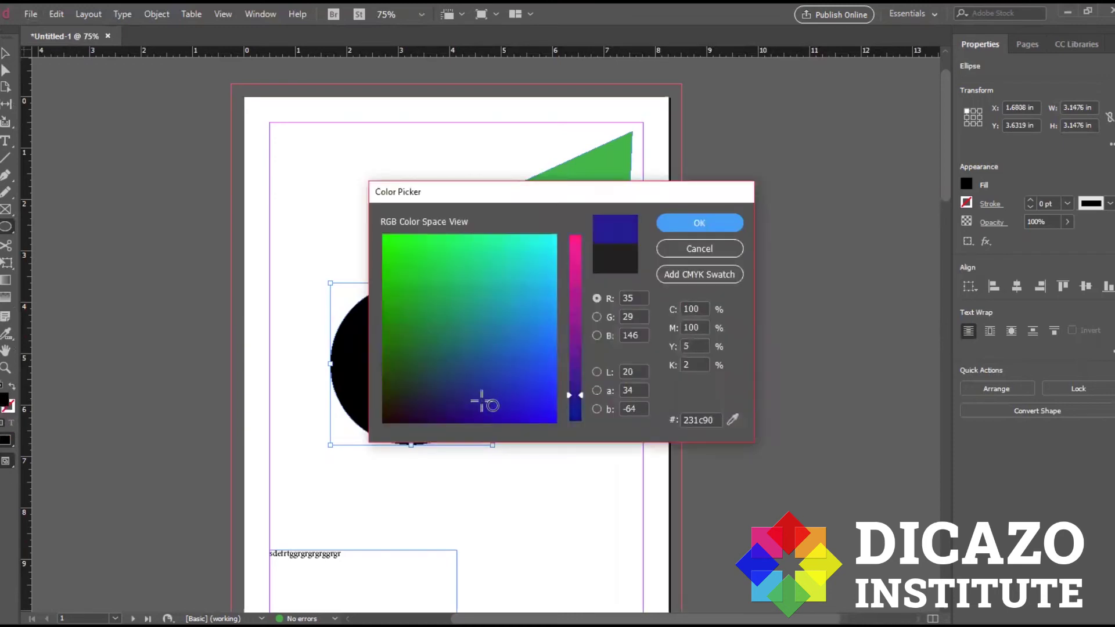
{"action": "left_click", "coordinate": [668, 225]}
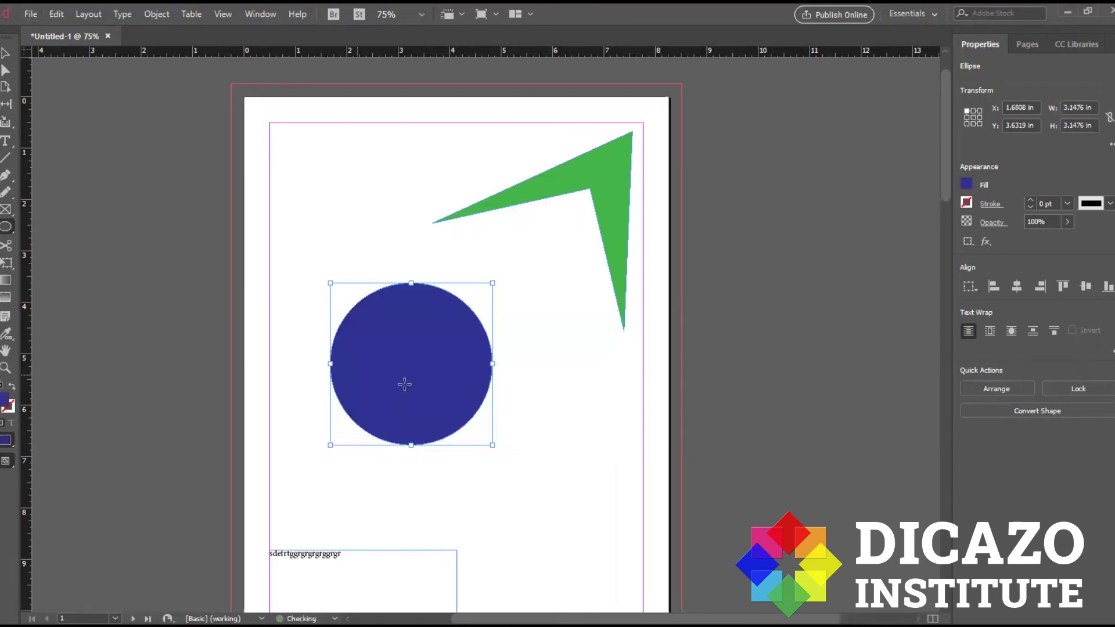
- Move the blue circle into the upper-left margin corner and scale it down to about 1.88 in across
{"action": "left_click", "coordinate": [6, 54]}
{"action": "left_click_drag", "start_coordinate": [447, 383], "coordinate": [392, 255]}
{"action": "left_click_drag", "start_coordinate": [437, 316], "coordinate": [371, 251]}
{"action": "left_click_drag", "start_coordinate": [348, 203], "coordinate": [338, 176]}
{"action": "left_click", "coordinate": [428, 252]}
{"action": "left_click", "coordinate": [350, 178]}
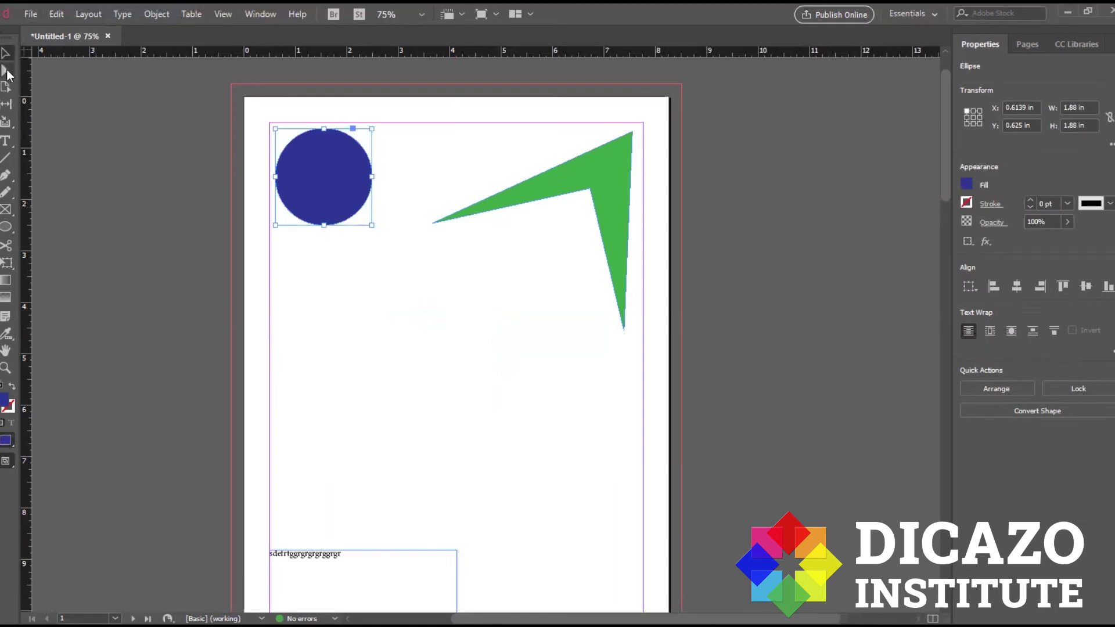
- Create a black-filled six-sided polygon 1.3889 in wide and high with 0% star inset, and place it below the blue circle
{"action": "left_click_drag", "start_coordinate": [4, 232], "coordinate": [73, 248]}
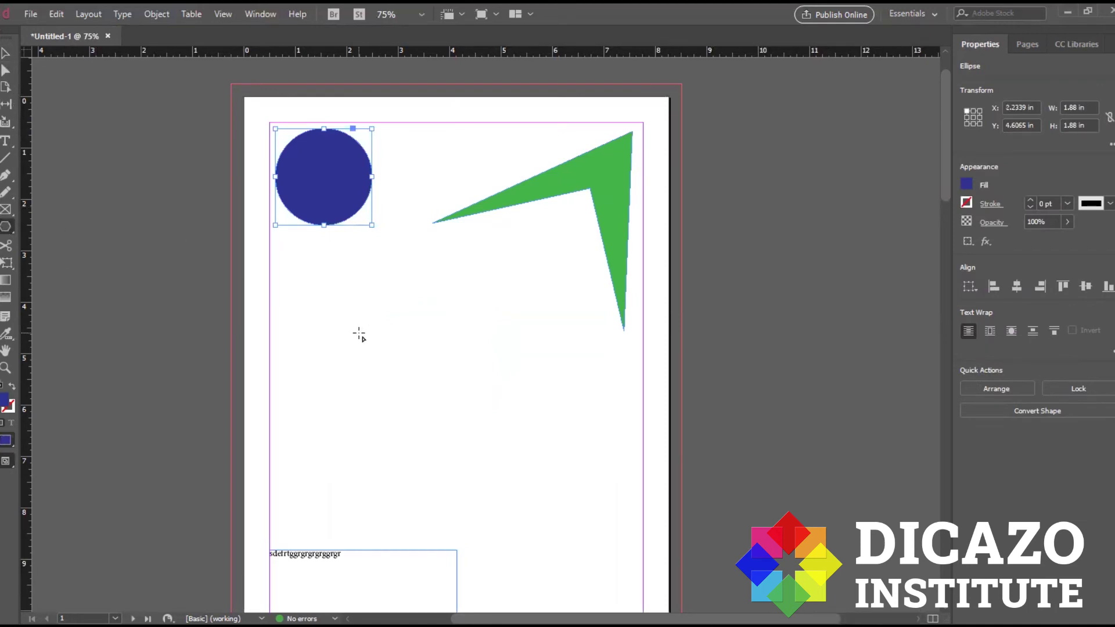
{"action": "left_click", "coordinate": [580, 264]}
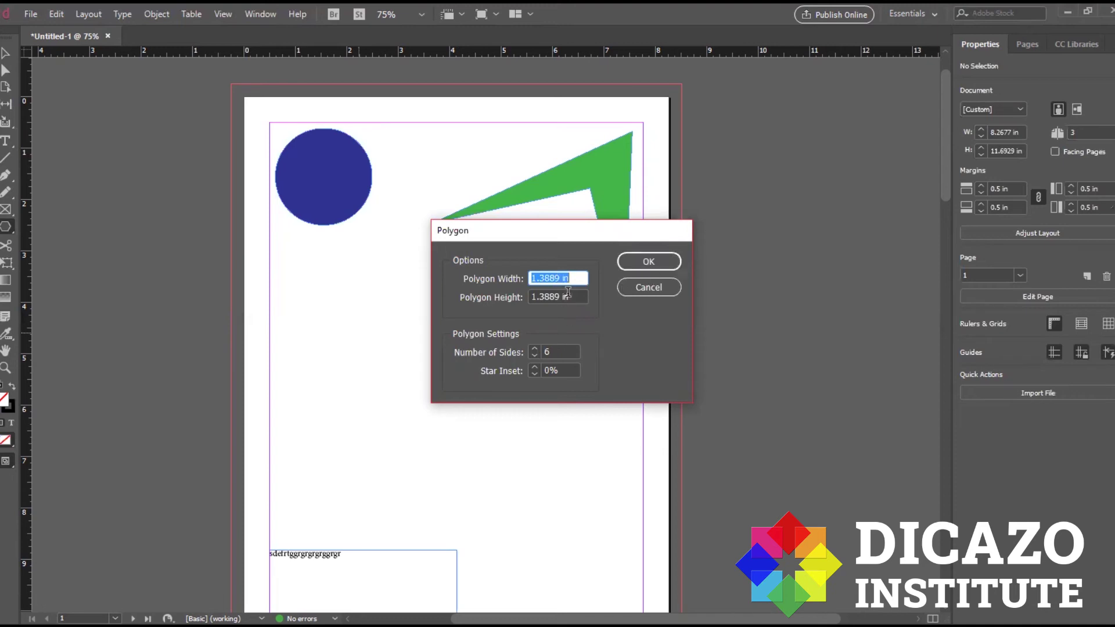
{"action": "left_click", "coordinate": [655, 262]}
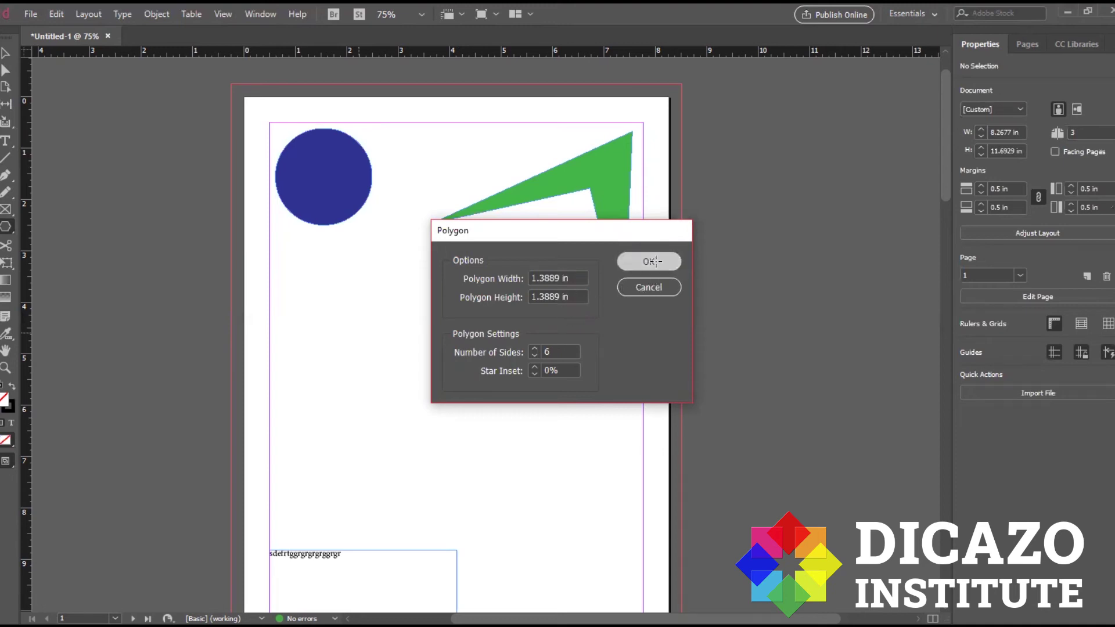
{"action": "scroll", "coordinate": [378, 372], "scroll_direction": "up", "scroll_amount": 1}
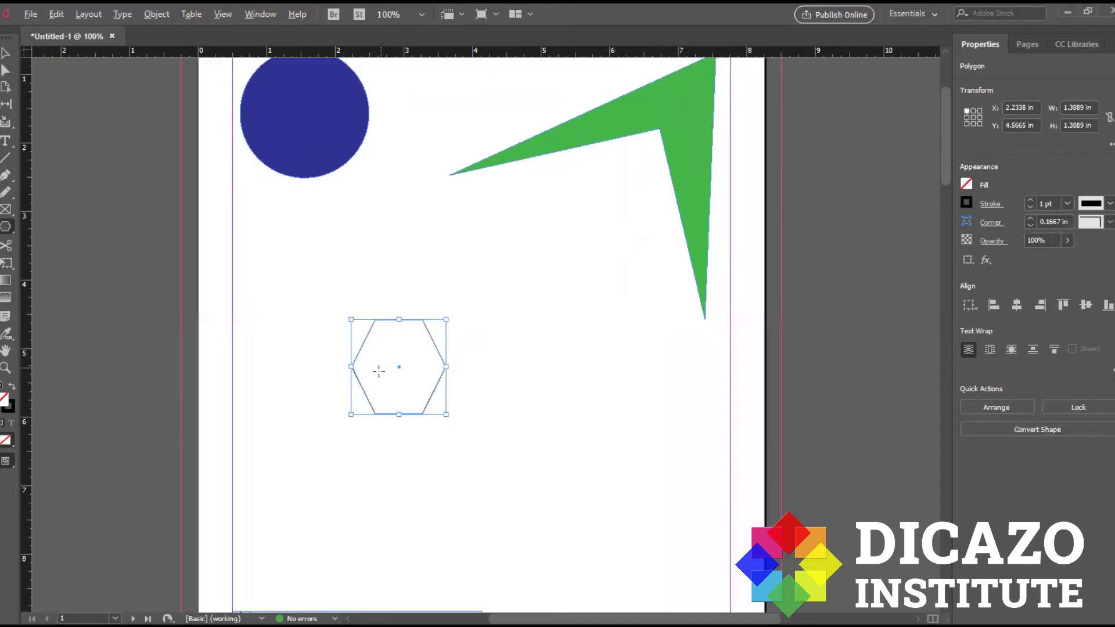
{"action": "left_click", "coordinate": [12, 386]}
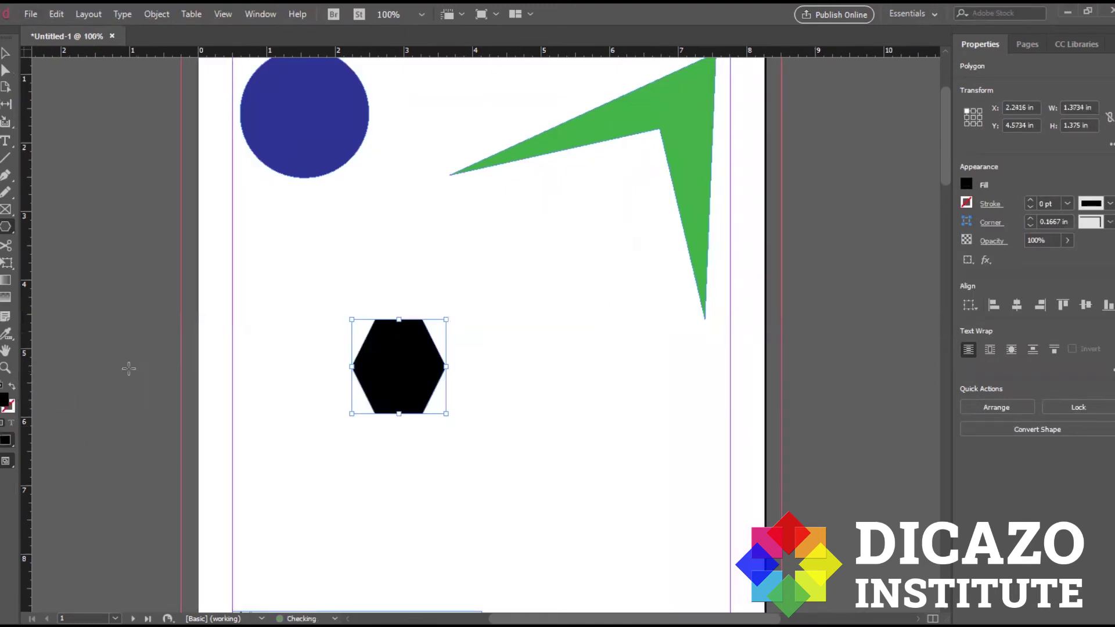
{"action": "left_click_drag", "start_coordinate": [405, 373], "coordinate": [305, 261]}
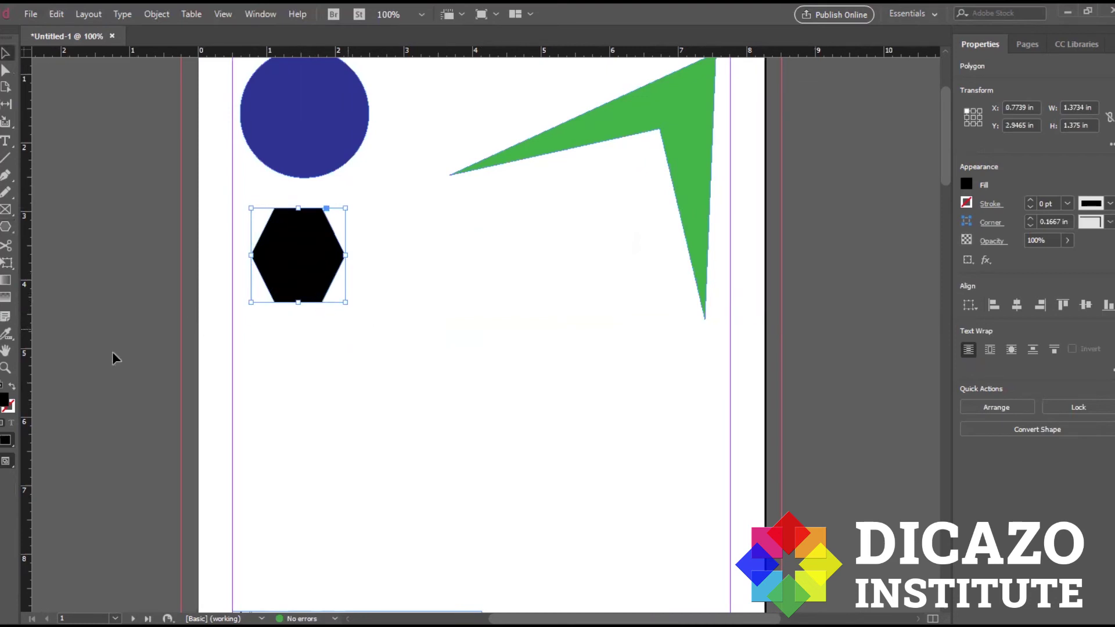
- Create a black-filled six-pointed star 1.3889 in wide and high using a star inset, and place it beside the hexagon
{"action": "left_click", "coordinate": [6, 226]}
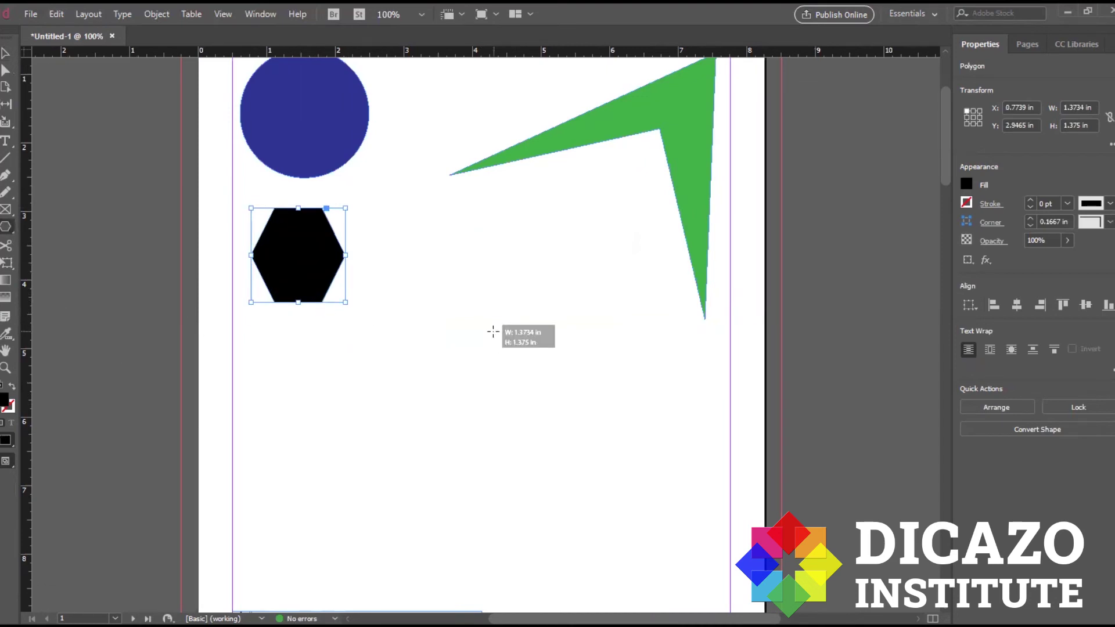
{"action": "left_click", "coordinate": [575, 367]}
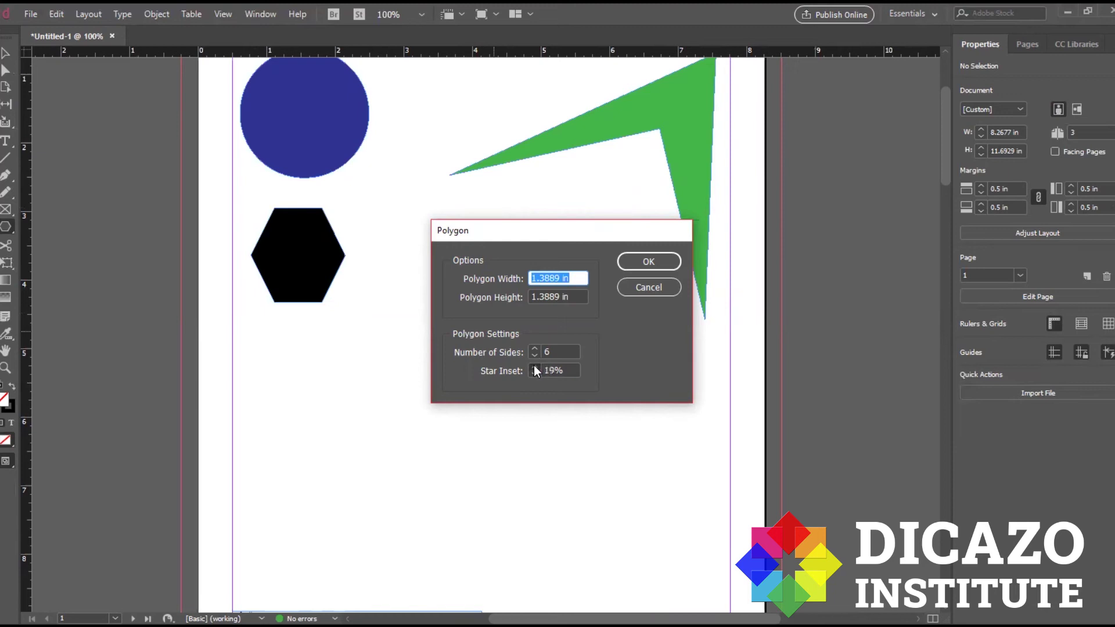
{"action": "left_click", "coordinate": [647, 267]}
{"action": "scroll", "coordinate": [598, 381], "scroll_direction": "up", "scroll_amount": 3}
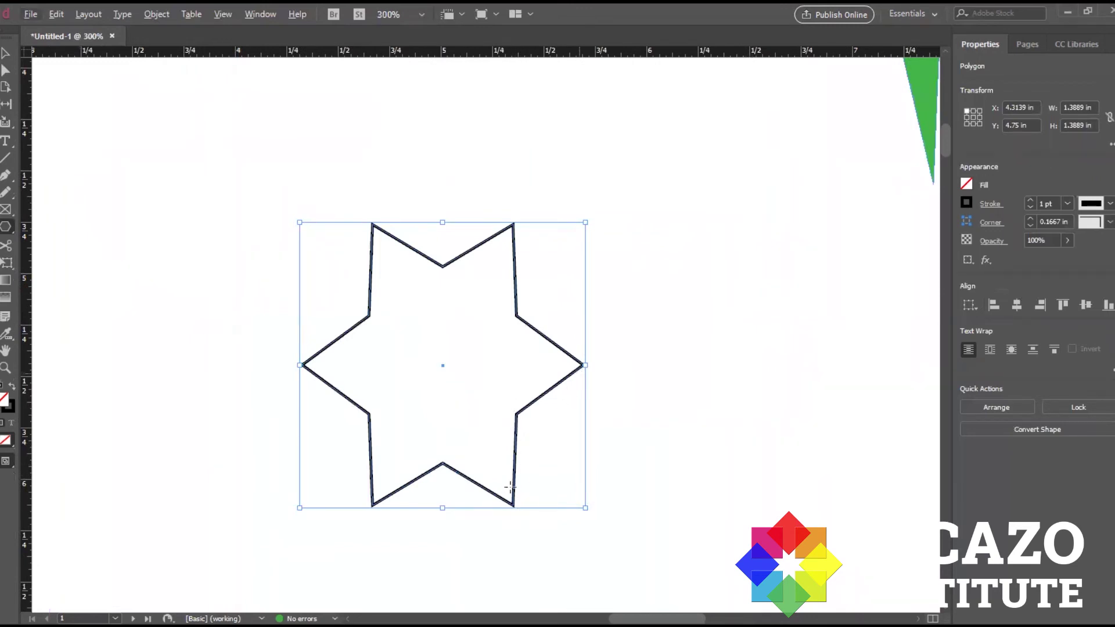
{"action": "scroll", "coordinate": [528, 465], "scroll_direction": "down", "scroll_amount": 3}
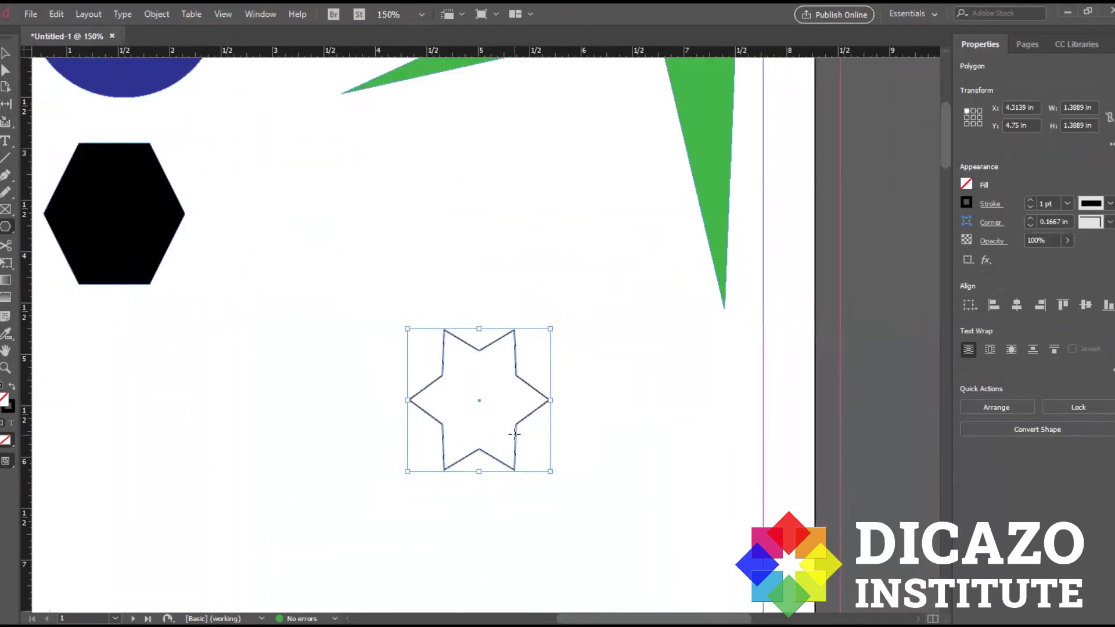
{"action": "left_click", "coordinate": [13, 386]}
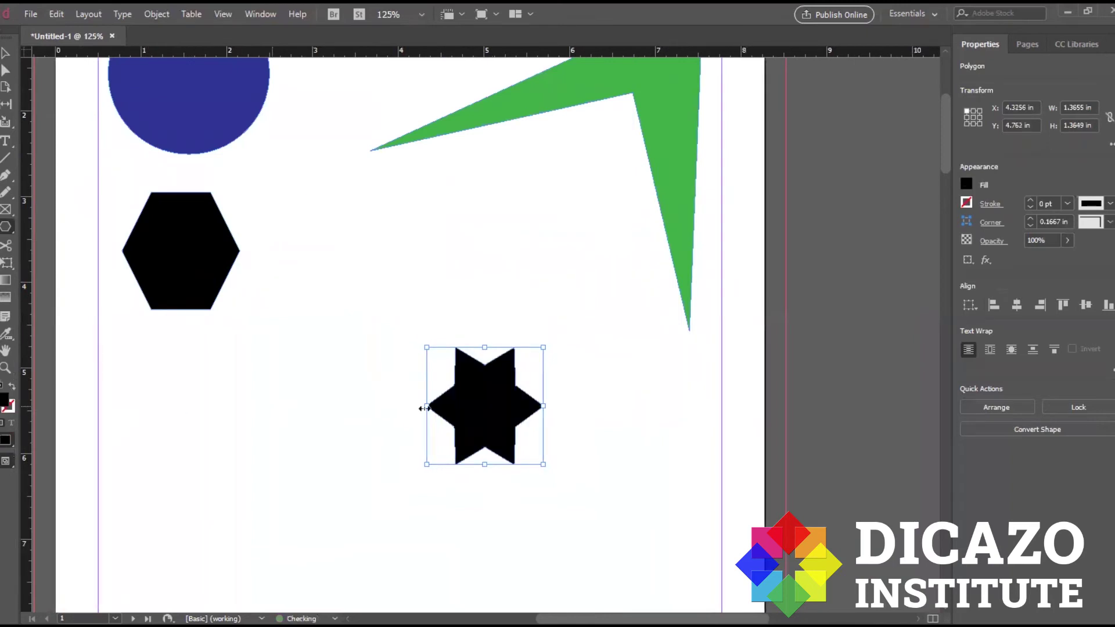
{"action": "left_click_drag", "start_coordinate": [477, 378], "coordinate": [340, 259]}
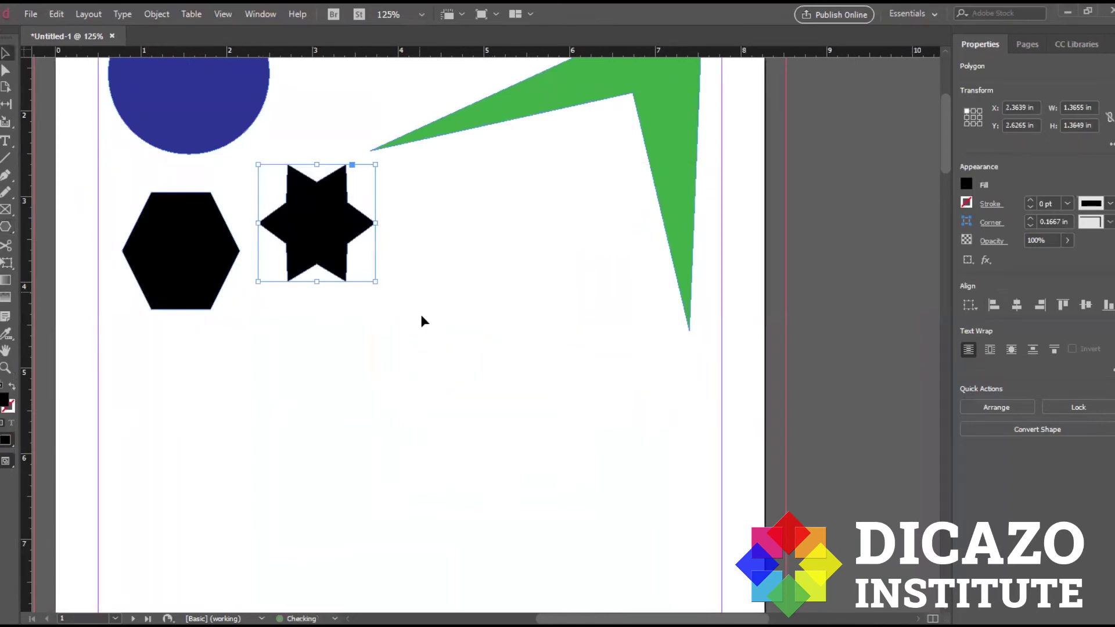
{"action": "left_click", "coordinate": [449, 319]}
{"action": "scroll", "coordinate": [448, 326], "scroll_direction": "down", "scroll_amount": 3}
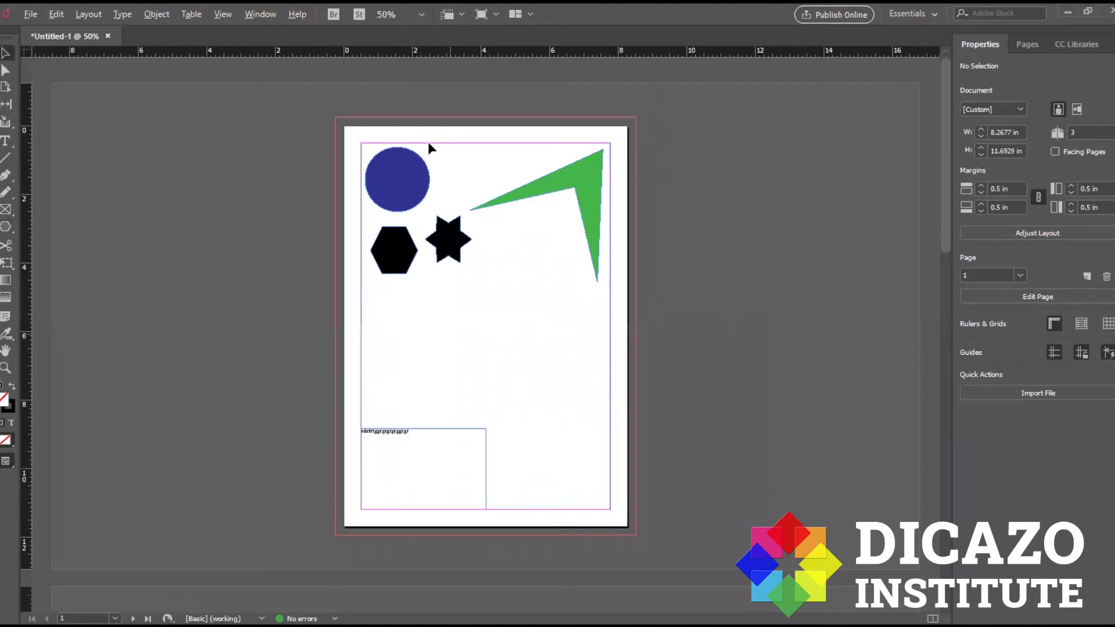
{"action": "scroll", "coordinate": [462, 180], "scroll_direction": "up", "scroll_amount": 1}
{"action": "scroll", "coordinate": [528, 252], "scroll_direction": "up", "scroll_amount": 2}
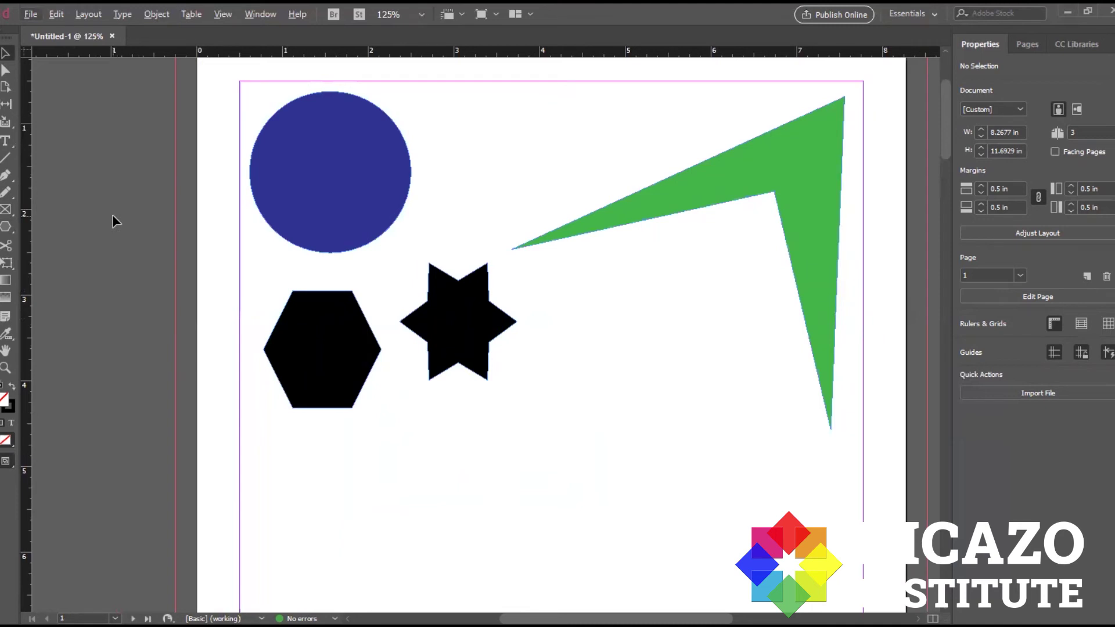
{"action": "key", "text": "v"}
{"action": "left_click", "coordinate": [8, 230]}
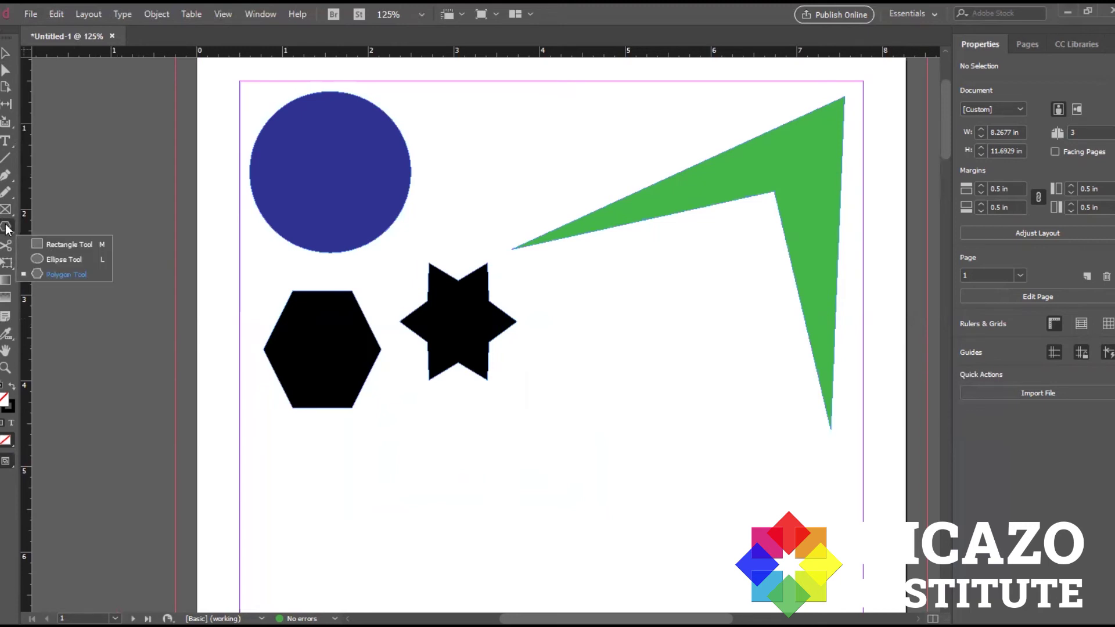
{"action": "left_click", "coordinate": [7, 230]}
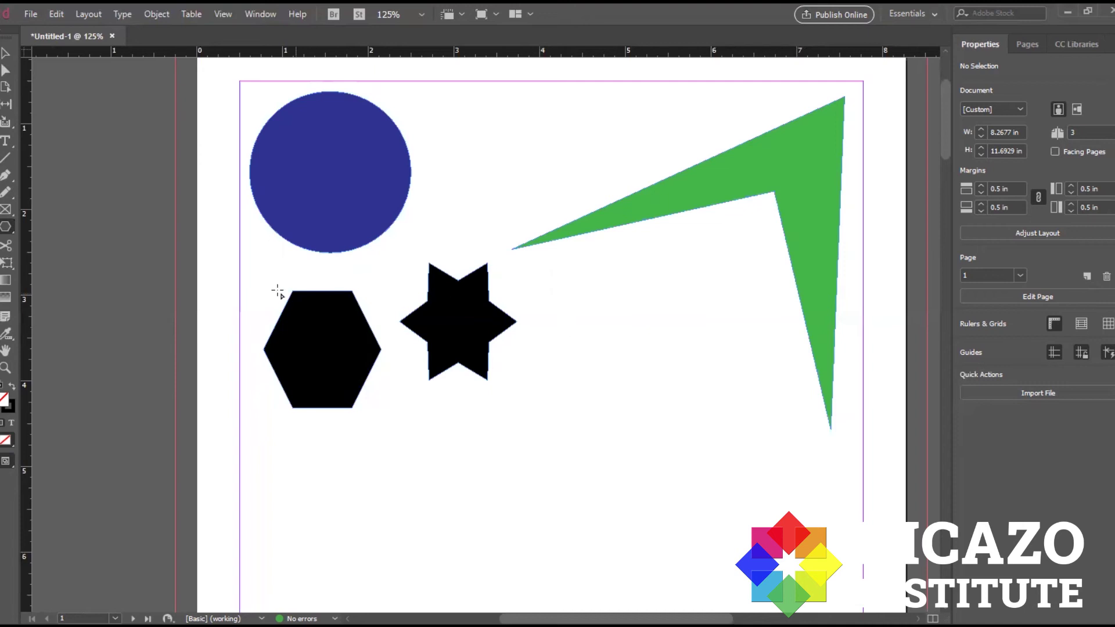
- Draw a slightly rising line about 2.47 in long between the blue circle and the green arrowhead
{"action": "left_click", "coordinate": [6, 157]}
{"action": "mouse_move", "coordinate": [447, 134]}
{"action": "left_mouse_down"}
{"action": "mouse_move", "coordinate": [530, 155]}
{"action": "mouse_move", "coordinate": [658, 112]}
{"action": "left_mouse_up"}
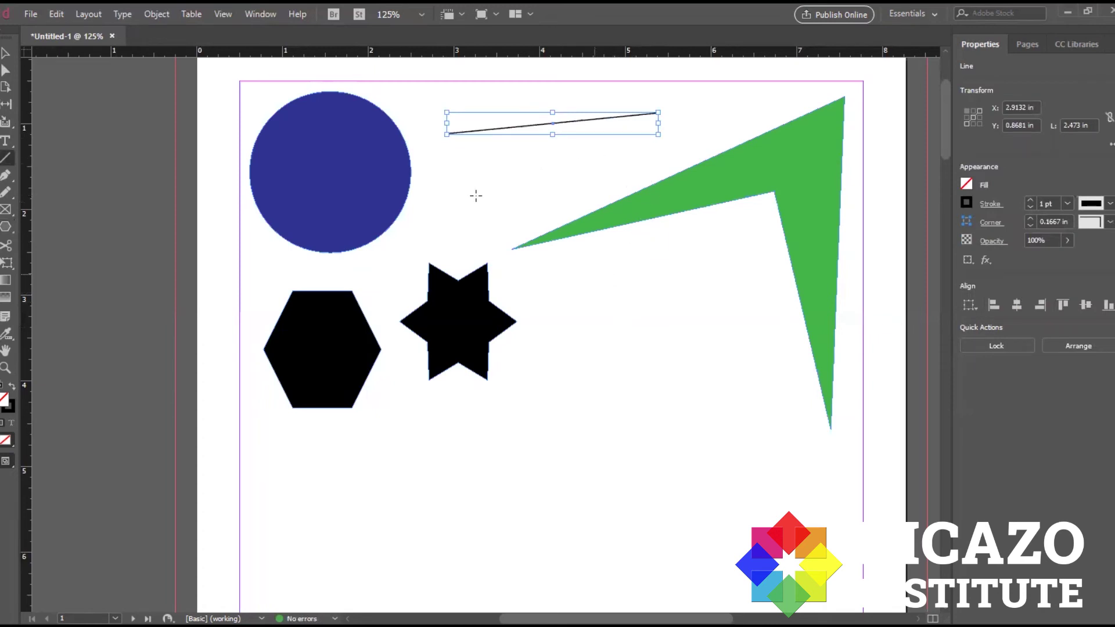
- Draw a wavy open curve with the Pencil tool inside the green arrowhead, and a boat-like freehand outline about 3.57 by 1.10 in below it
{"action": "left_click", "coordinate": [5, 194]}
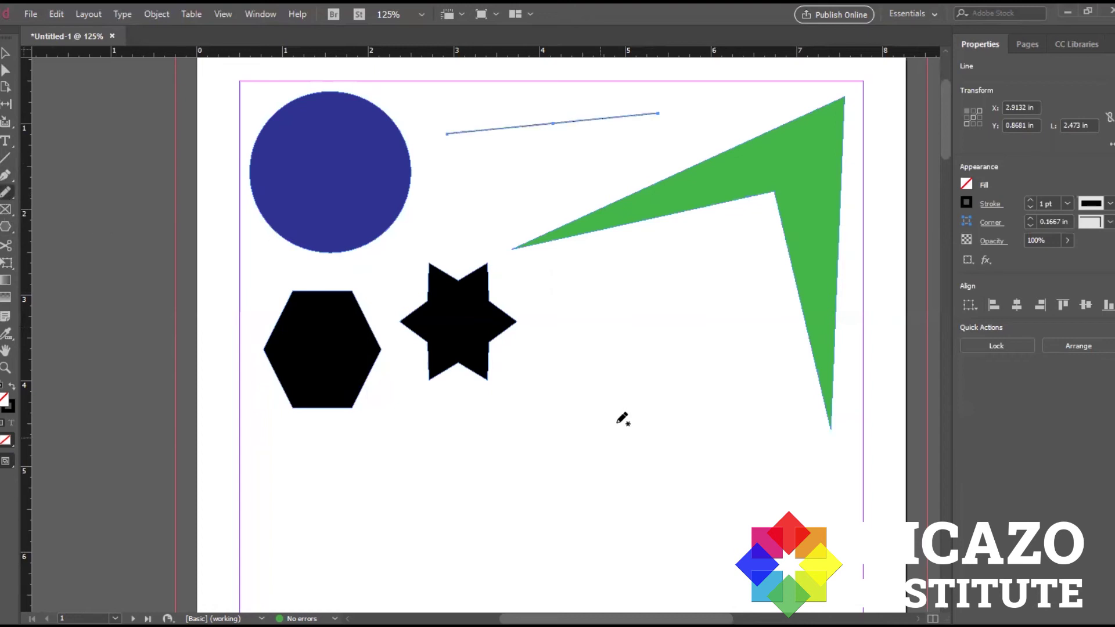
{"action": "mouse_move", "coordinate": [643, 355]}
{"action": "left_mouse_down"}
{"action": "mouse_move", "coordinate": [685, 300]}
{"action": "mouse_move", "coordinate": [749, 394]}
{"action": "left_mouse_up"}
{"action": "mouse_move", "coordinate": [531, 479]}
{"action": "left_mouse_down"}
{"action": "mouse_move", "coordinate": [481, 458]}
{"action": "mouse_move", "coordinate": [768, 432]}
{"action": "mouse_move", "coordinate": [556, 515]}
{"action": "mouse_move", "coordinate": [531, 473]}
{"action": "left_mouse_up"}
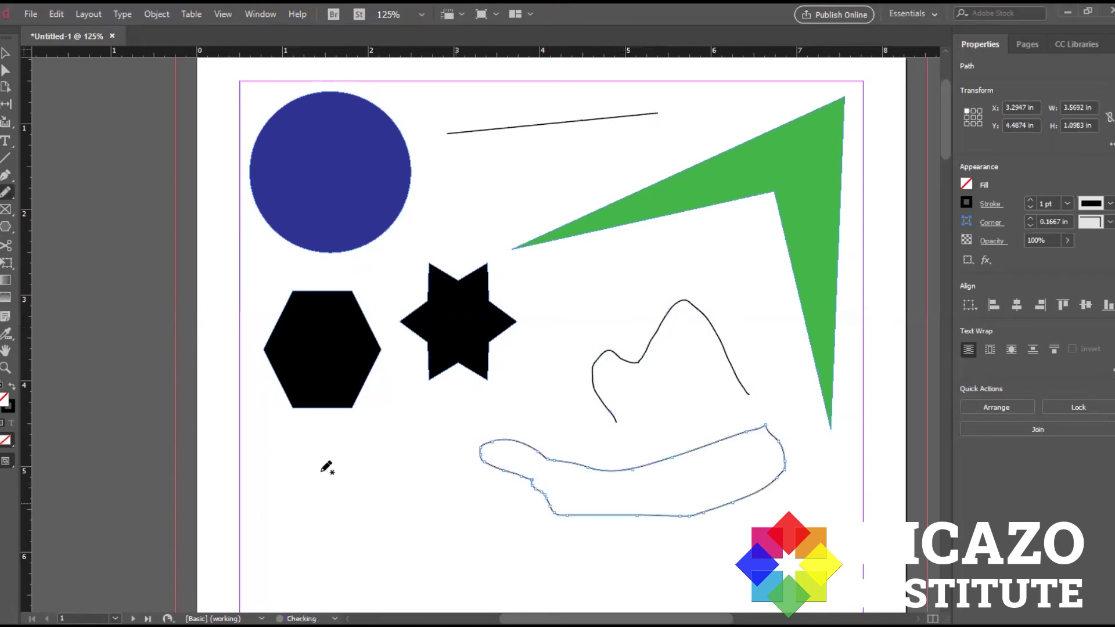
- Smooth the upper edge and rounded tip of the boat-like freehand outline with the Smooth tool
{"action": "right_click", "coordinate": [4, 191]}
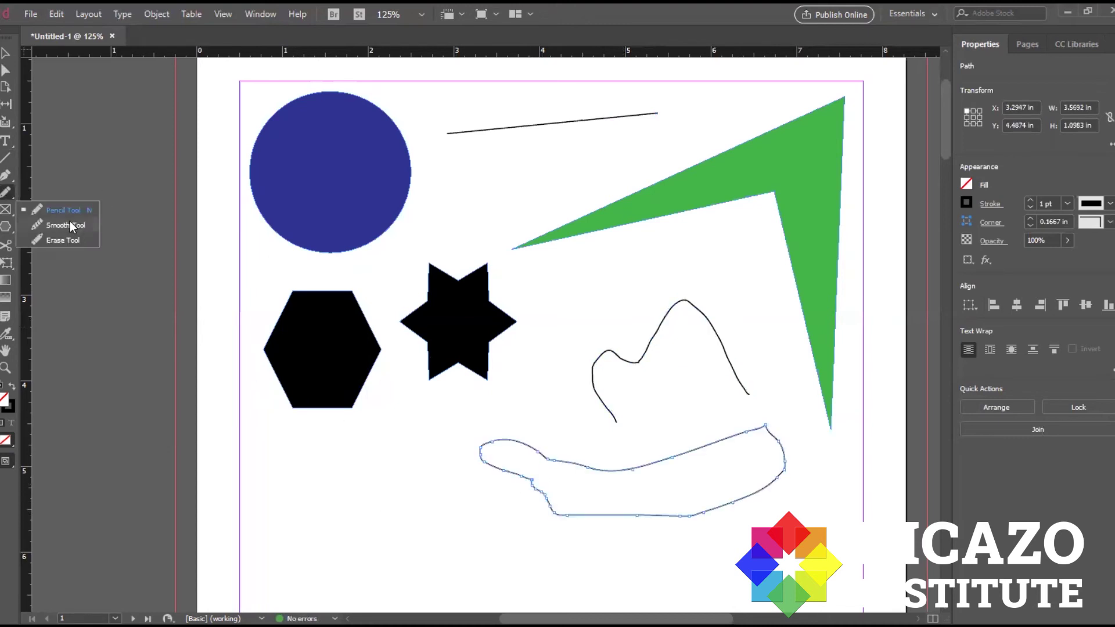
{"action": "left_click", "coordinate": [70, 226]}
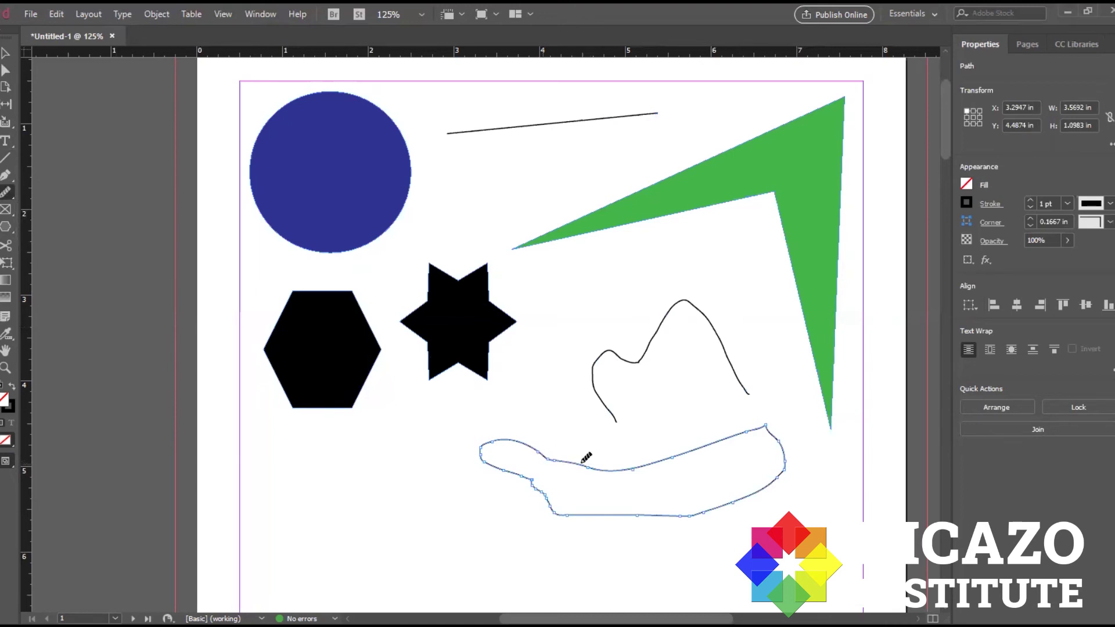
{"action": "mouse_move", "coordinate": [599, 469]}
{"action": "left_mouse_down"}
{"action": "mouse_move", "coordinate": [548, 495]}
{"action": "mouse_move", "coordinate": [502, 478]}
{"action": "mouse_move", "coordinate": [547, 488]}
{"action": "mouse_move", "coordinate": [528, 480]}
{"action": "mouse_move", "coordinate": [571, 519]}
{"action": "mouse_move", "coordinate": [475, 443]}
{"action": "mouse_move", "coordinate": [480, 455]}
{"action": "mouse_move", "coordinate": [508, 436]}
{"action": "left_mouse_up"}
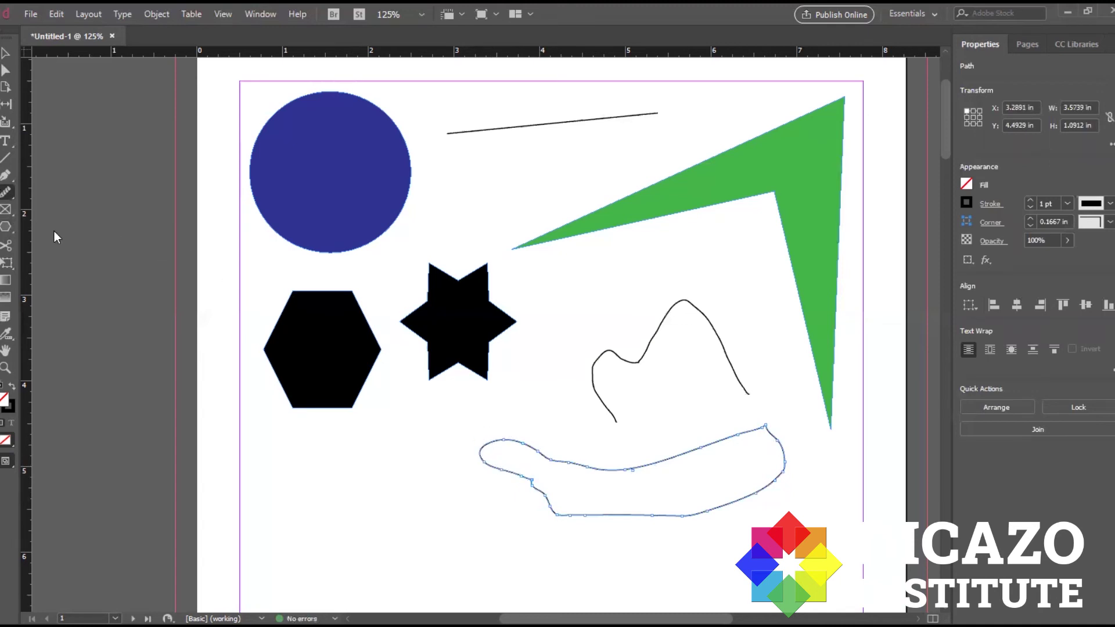
- Erase the middle stretch of the boat-like outline's upper edge with the Erase tool, and return to the Pencil tool
{"action": "mouse_move", "coordinate": [553, 457]}
{"action": "left_mouse_down"}
{"action": "mouse_move", "coordinate": [583, 460]}
{"action": "mouse_move", "coordinate": [565, 466]}
{"action": "mouse_move", "coordinate": [592, 486]}
{"action": "mouse_move", "coordinate": [594, 473]}
{"action": "mouse_move", "coordinate": [606, 479]}
{"action": "mouse_move", "coordinate": [584, 488]}
{"action": "mouse_move", "coordinate": [639, 466]}
{"action": "mouse_move", "coordinate": [630, 490]}
{"action": "mouse_move", "coordinate": [664, 460]}
{"action": "mouse_move", "coordinate": [679, 470]}
{"action": "mouse_move", "coordinate": [712, 438]}
{"action": "mouse_move", "coordinate": [648, 485]}
{"action": "mouse_move", "coordinate": [681, 453]}
{"action": "mouse_move", "coordinate": [669, 479]}
{"action": "mouse_move", "coordinate": [732, 438]}
{"action": "mouse_move", "coordinate": [708, 464]}
{"action": "mouse_move", "coordinate": [732, 441]}
{"action": "left_mouse_up"}
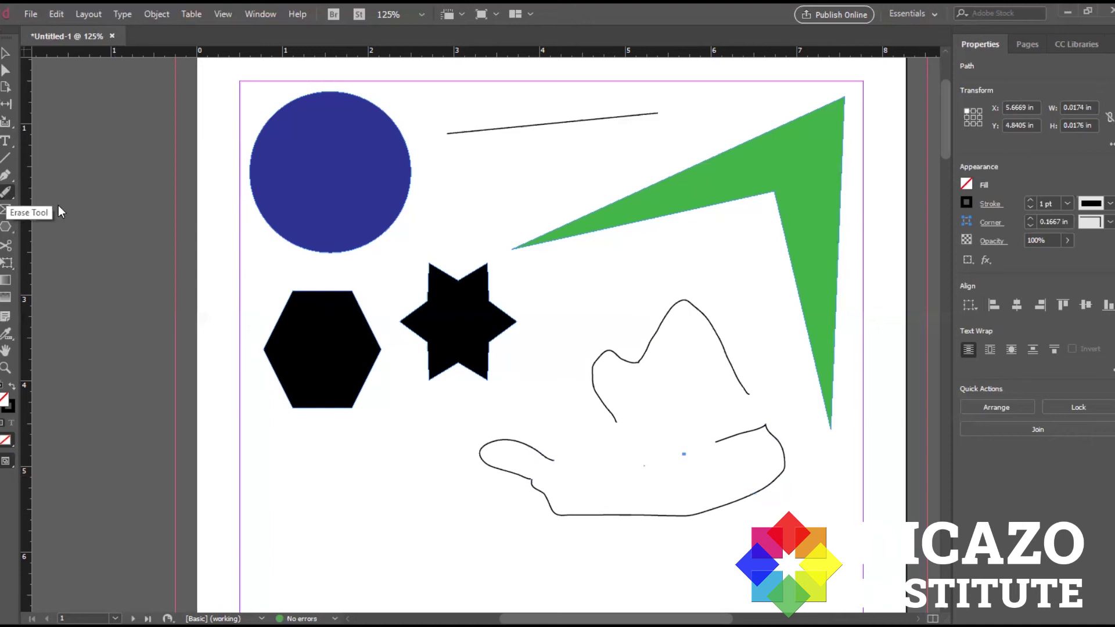
{"action": "left_click", "coordinate": [6, 193]}
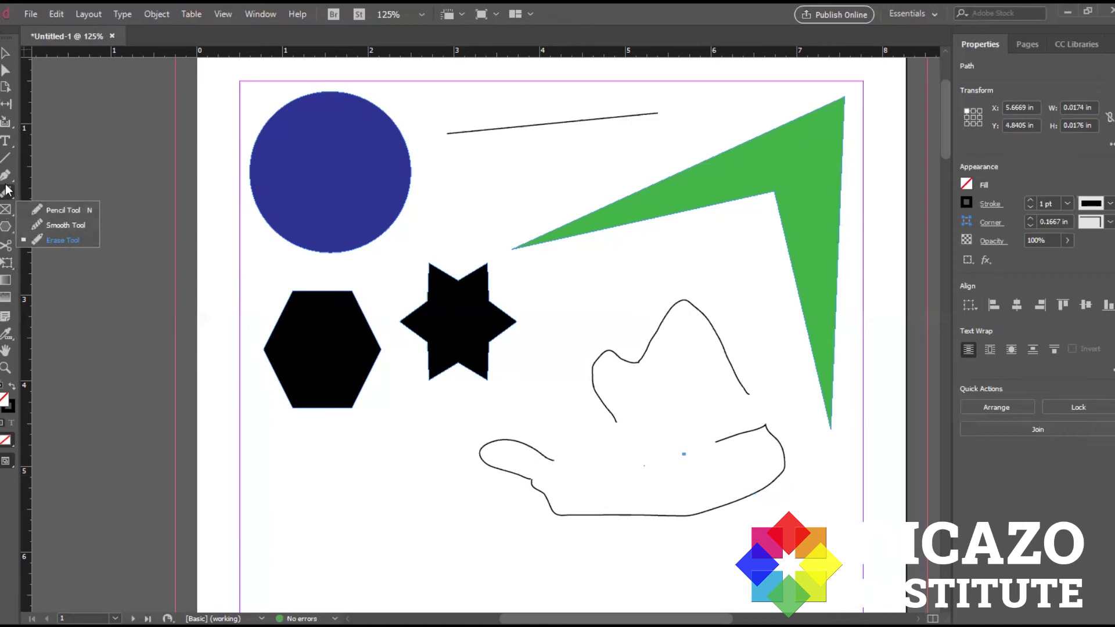
{"action": "key", "text": "n"}
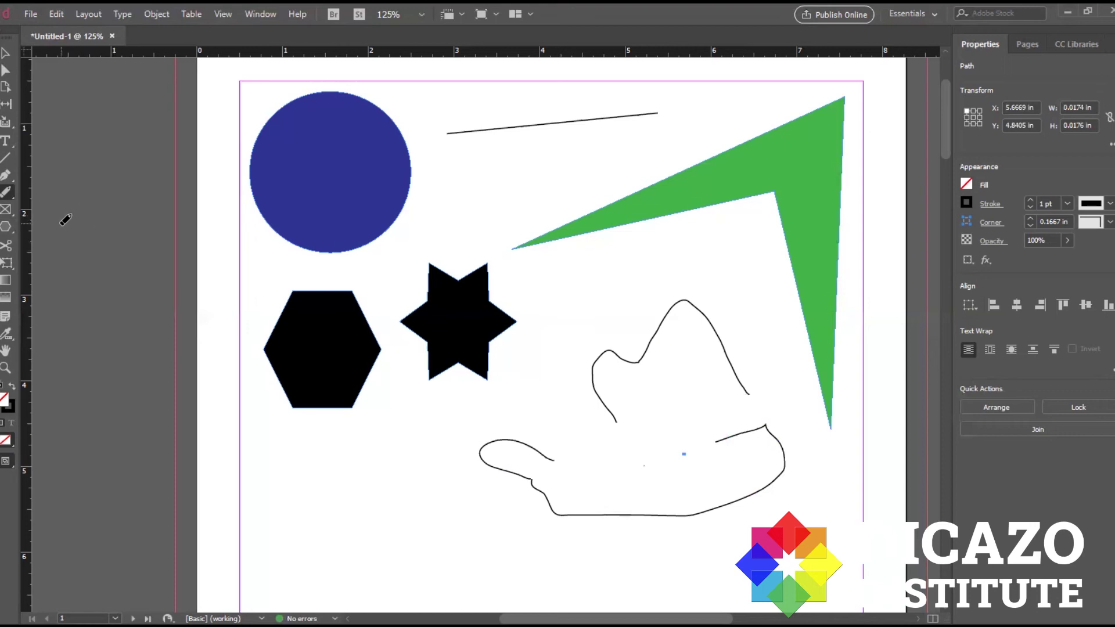
- Draw a closed curvy shape with the Pen tool below the hexagon and star, about 1.94 in wide and 1.39 in high
{"action": "left_click", "coordinate": [6, 180]}
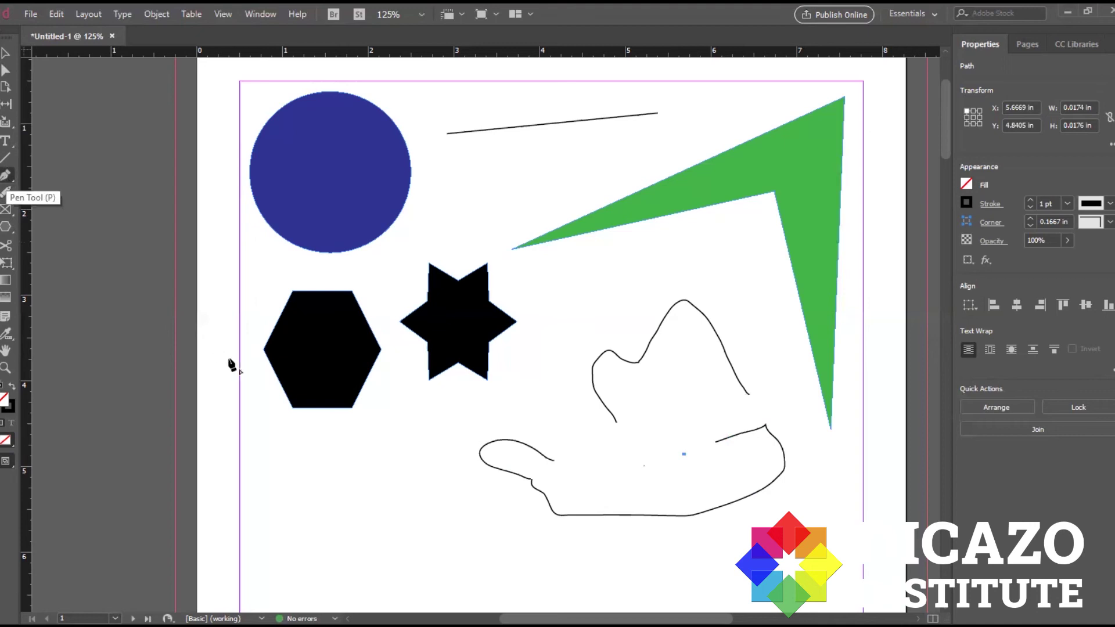
{"action": "left_click", "coordinate": [330, 505]}
{"action": "mouse_move", "coordinate": [348, 444]}
{"action": "left_mouse_down"}
{"action": "mouse_move", "coordinate": [378, 433]}
{"action": "mouse_move", "coordinate": [372, 422]}
{"action": "left_mouse_up"}
{"action": "left_click_drag", "start_coordinate": [411, 437], "coordinate": [423, 413]}
{"action": "left_click_drag", "start_coordinate": [492, 409], "coordinate": [504, 423]}
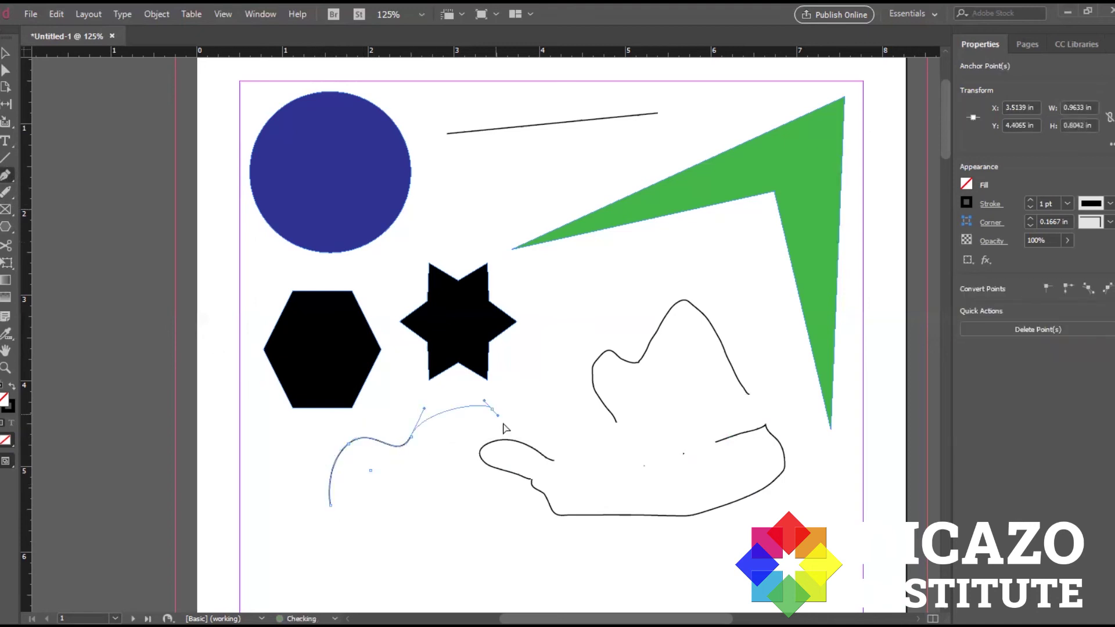
{"action": "left_click_drag", "start_coordinate": [458, 455], "coordinate": [494, 522]}
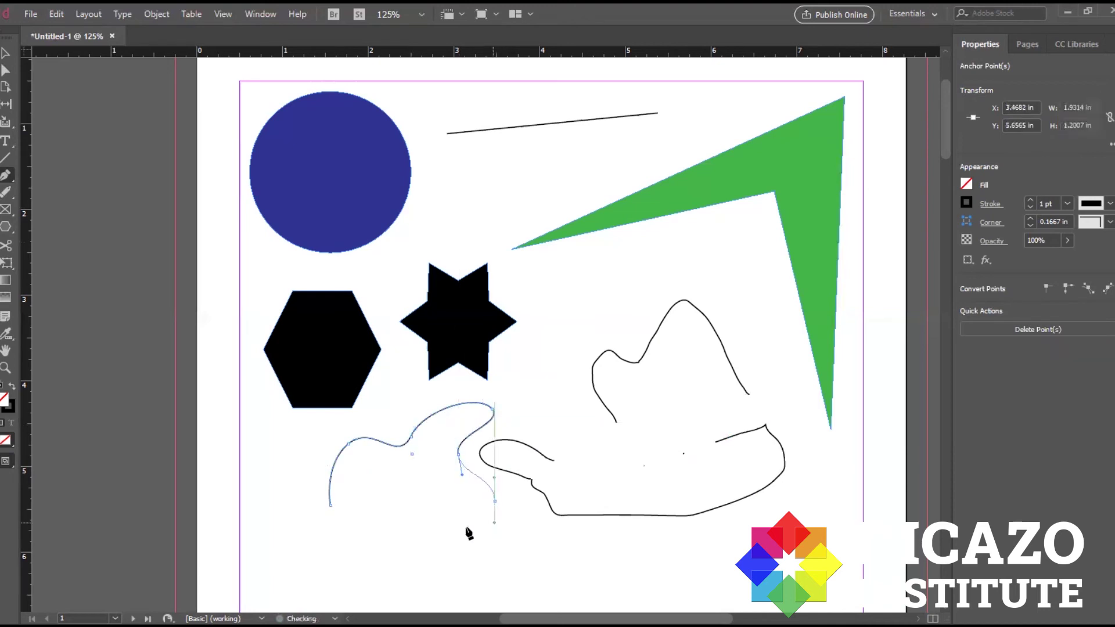
{"action": "left_click_drag", "start_coordinate": [420, 494], "coordinate": [394, 492]}
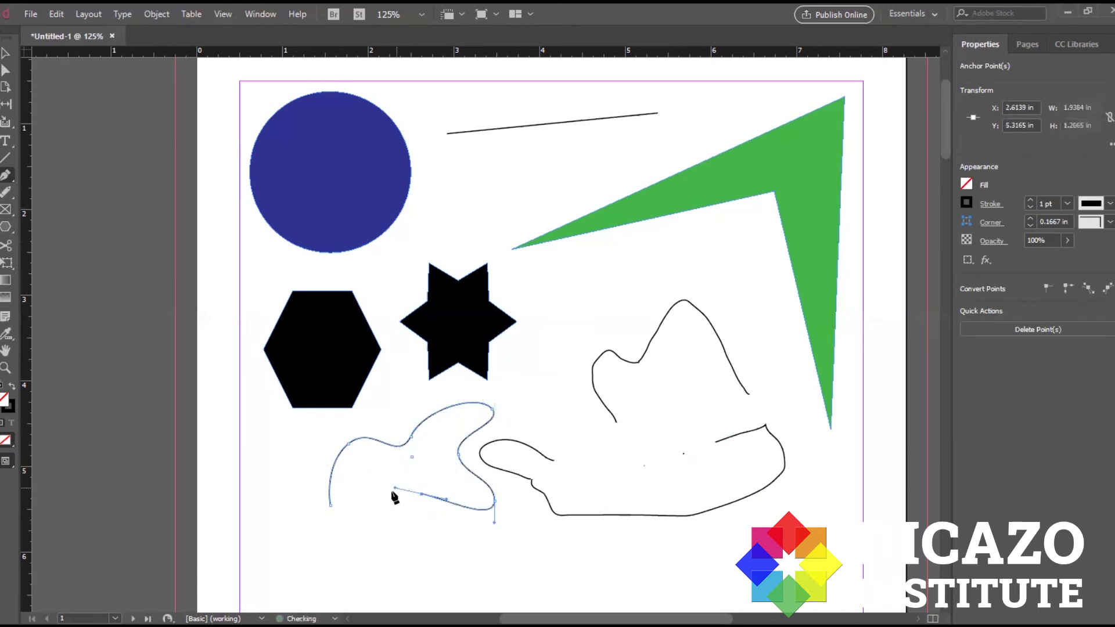
{"action": "left_click", "coordinate": [330, 505]}
{"action": "left_click_drag", "start_coordinate": [323, 477], "coordinate": [322, 469]}
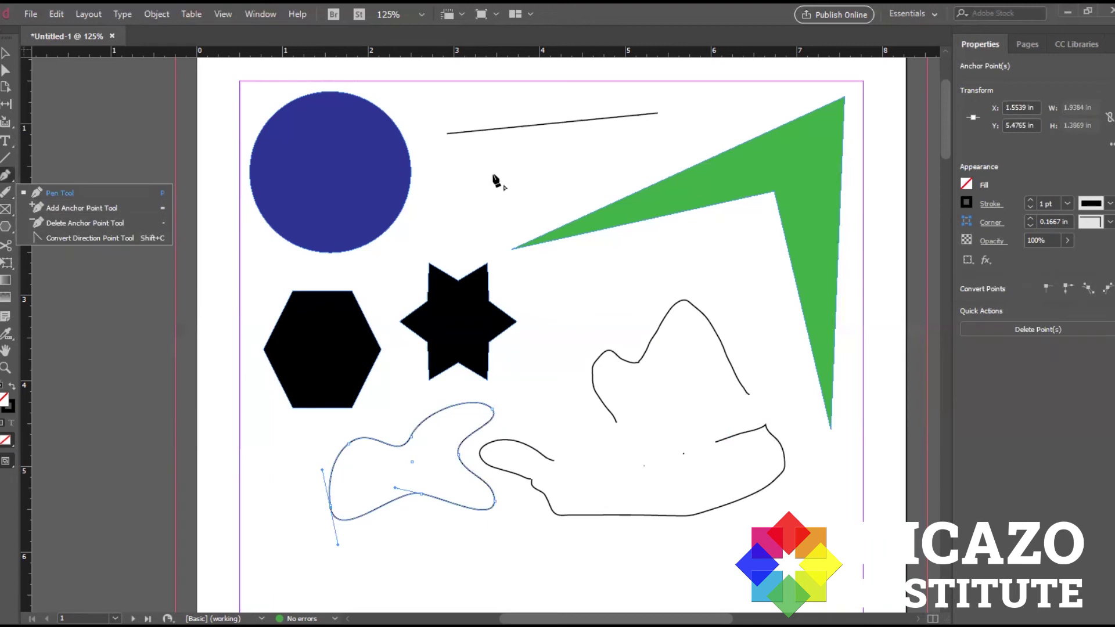
- Draw a three-point triangular path below the straight line with the Pen tool, about 2.3 in wide and 0.67 in high
{"action": "left_click_drag", "start_coordinate": [489, 173], "coordinate": [507, 145]}
{"action": "left_click", "coordinate": [666, 149]}
{"action": "left_click", "coordinate": [470, 201]}
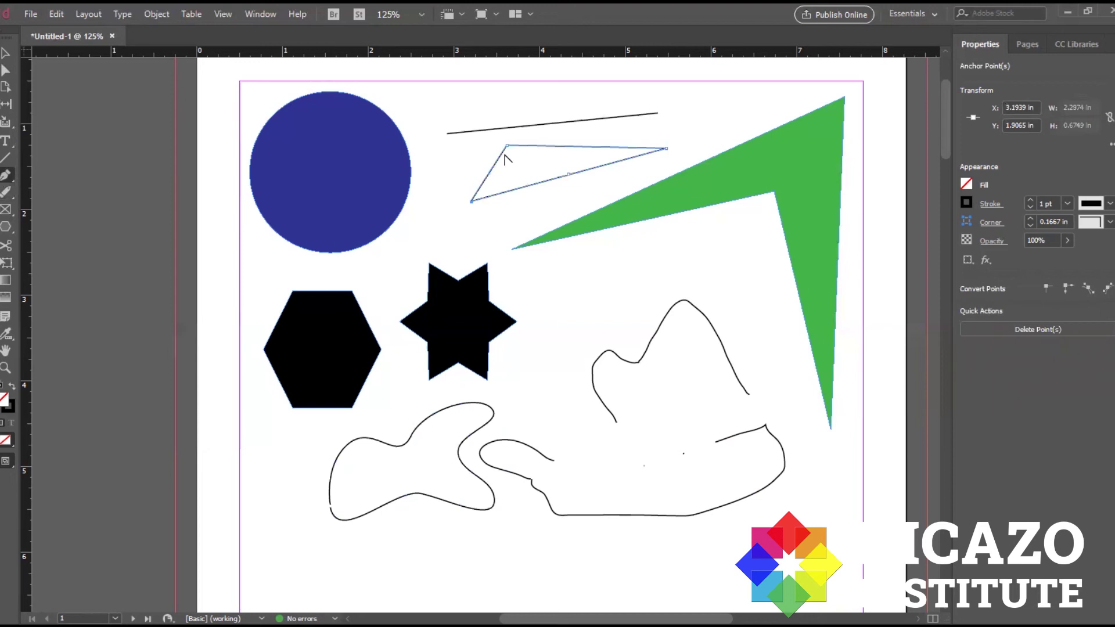
- Convert the triangle's corners to smooth points to form a tilted ellipse about 2.13 by 1.14 in, and swap its stroke and fill for a black fill
{"action": "left_click_drag", "start_coordinate": [507, 150], "coordinate": [541, 130]}
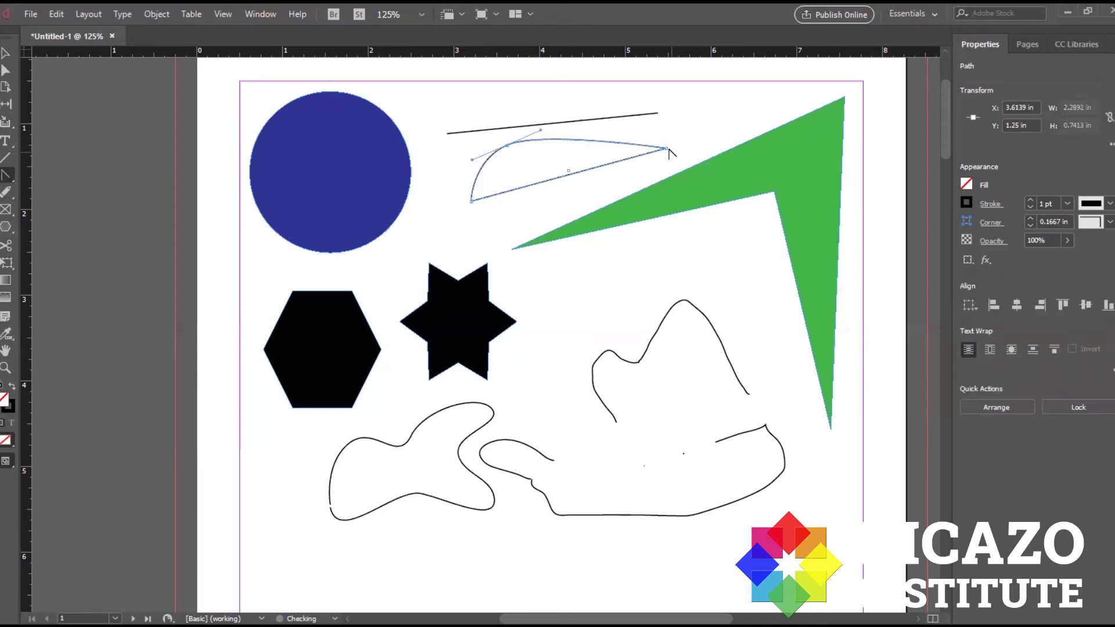
{"action": "left_click_drag", "start_coordinate": [667, 149], "coordinate": [671, 184]}
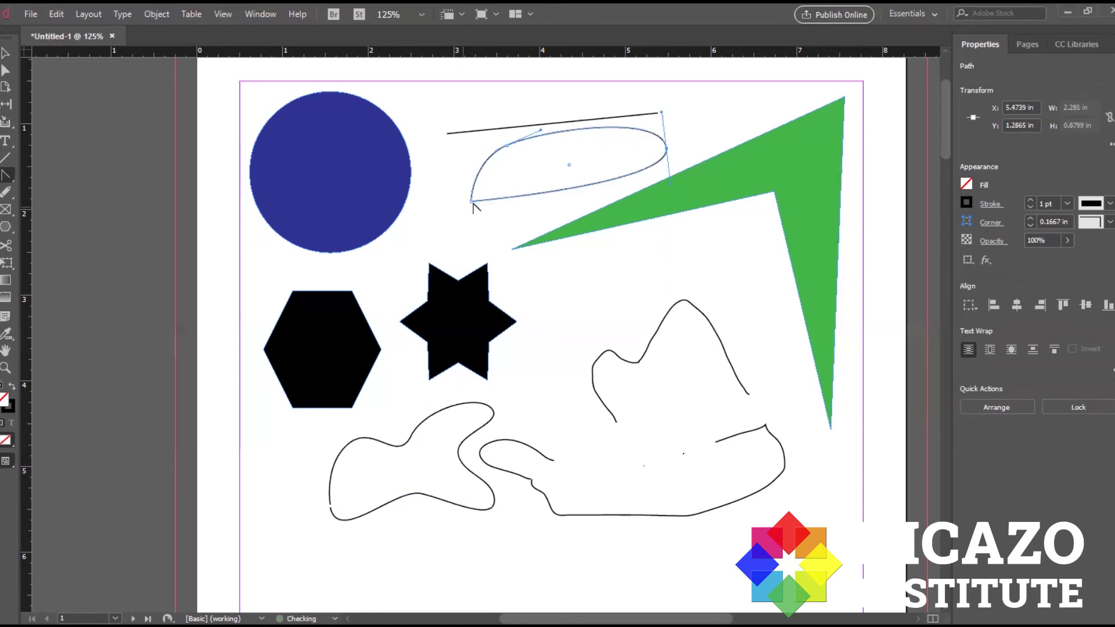
{"action": "left_click_drag", "start_coordinate": [471, 201], "coordinate": [472, 225]}
{"action": "left_click_drag", "start_coordinate": [666, 149], "coordinate": [644, 164]}
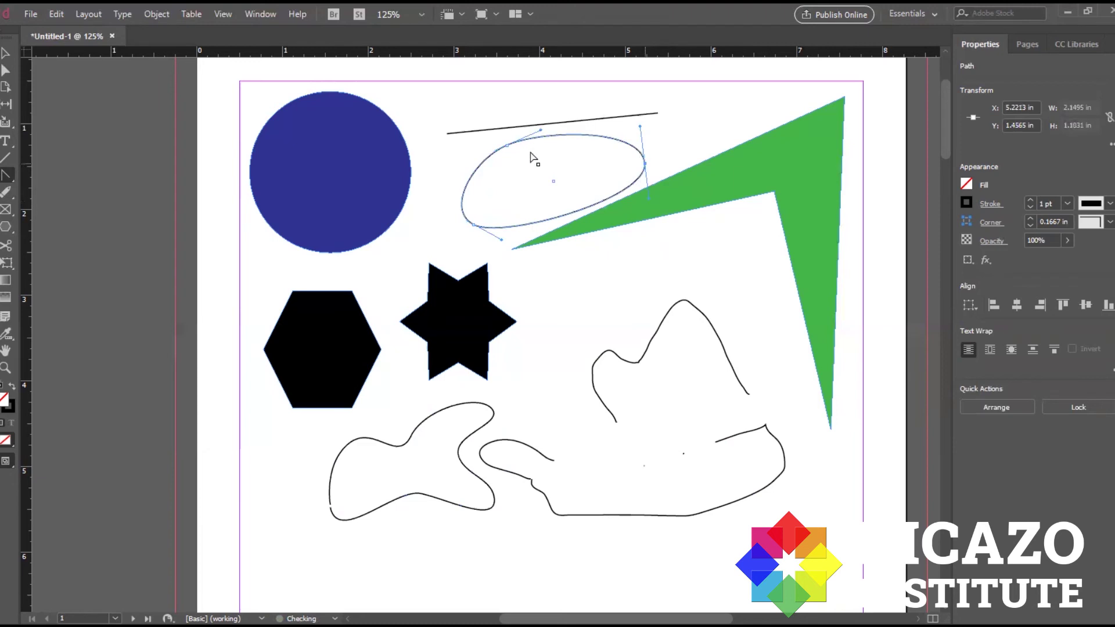
{"action": "left_click_drag", "start_coordinate": [507, 148], "coordinate": [475, 155]}
{"action": "left_click_drag", "start_coordinate": [567, 137], "coordinate": [588, 125]}
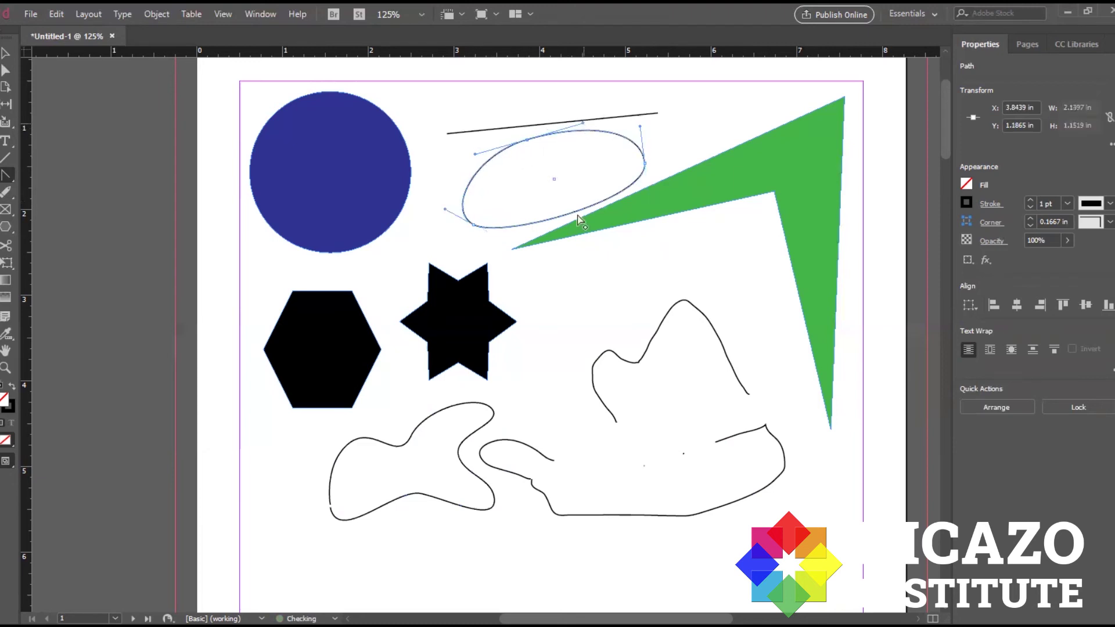
{"action": "left_click", "coordinate": [12, 387]}
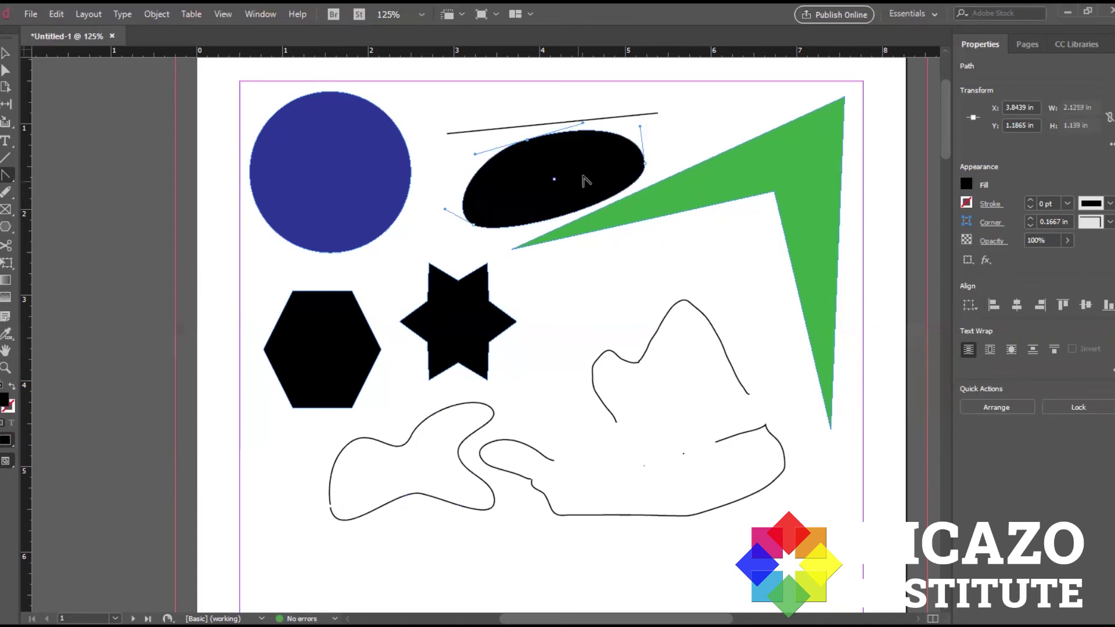
- Add several anchor points along the black ellipse's lower edge and one on its upper edge
{"action": "left_click", "coordinate": [10, 185]}
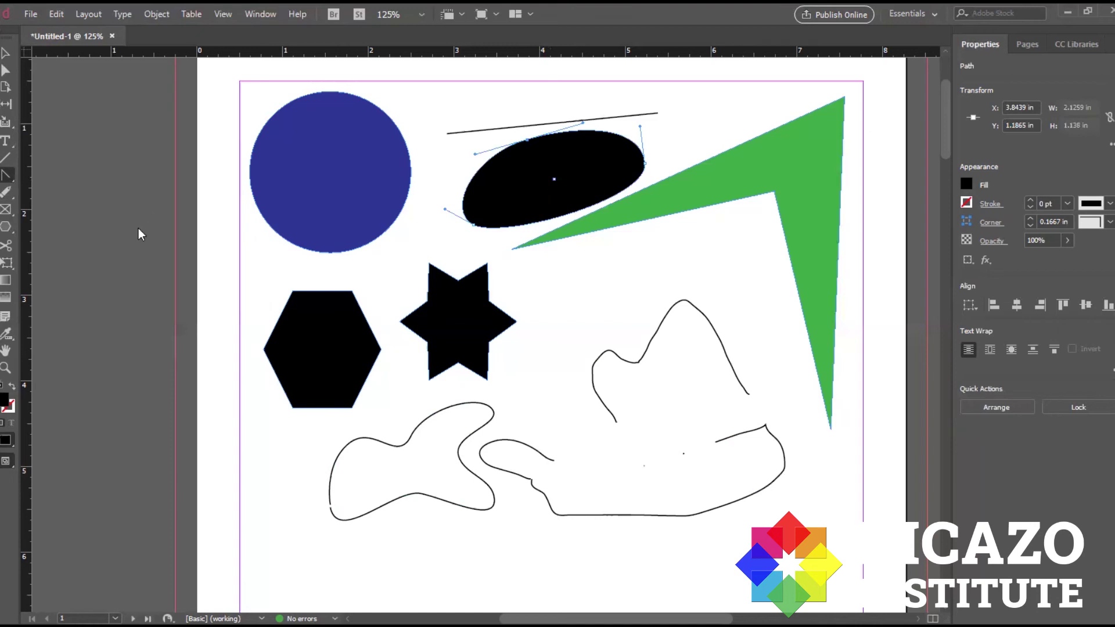
{"action": "left_click", "coordinate": [112, 212]}
{"action": "left_click", "coordinate": [522, 227]}
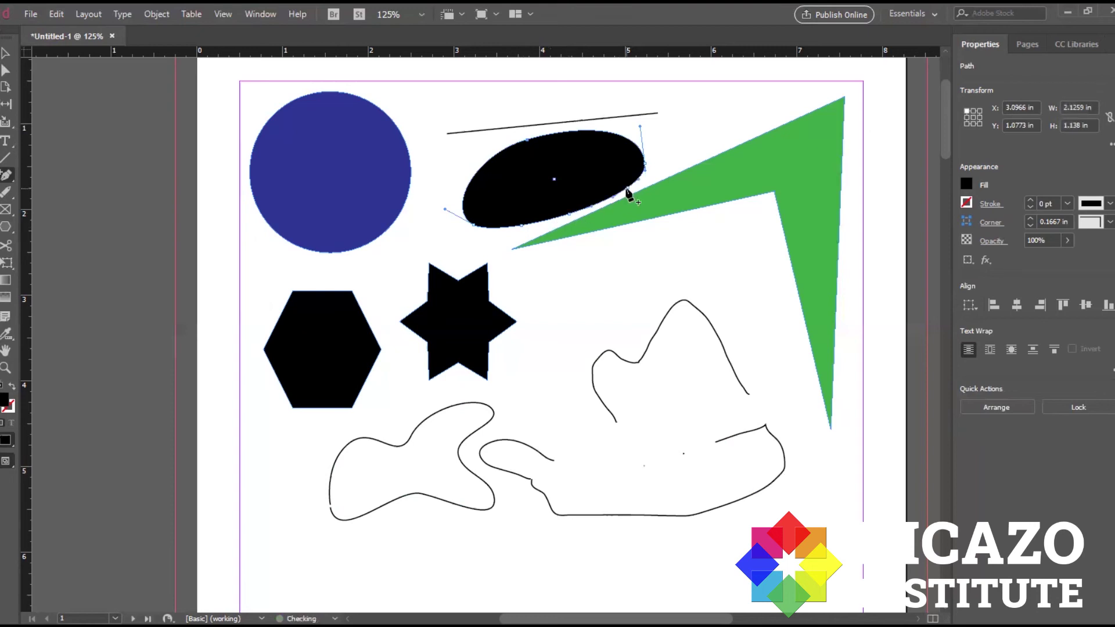
{"action": "left_click", "coordinate": [603, 132]}
- Delete the added anchor points from the black ellipse with the Delete Anchor Point tool
{"action": "scroll", "coordinate": [617, 126], "scroll_direction": "up", "scroll_amount": 1}
{"action": "key", "text": "ctrl+equal"}
{"action": "key", "text": "ctrl+equal"}
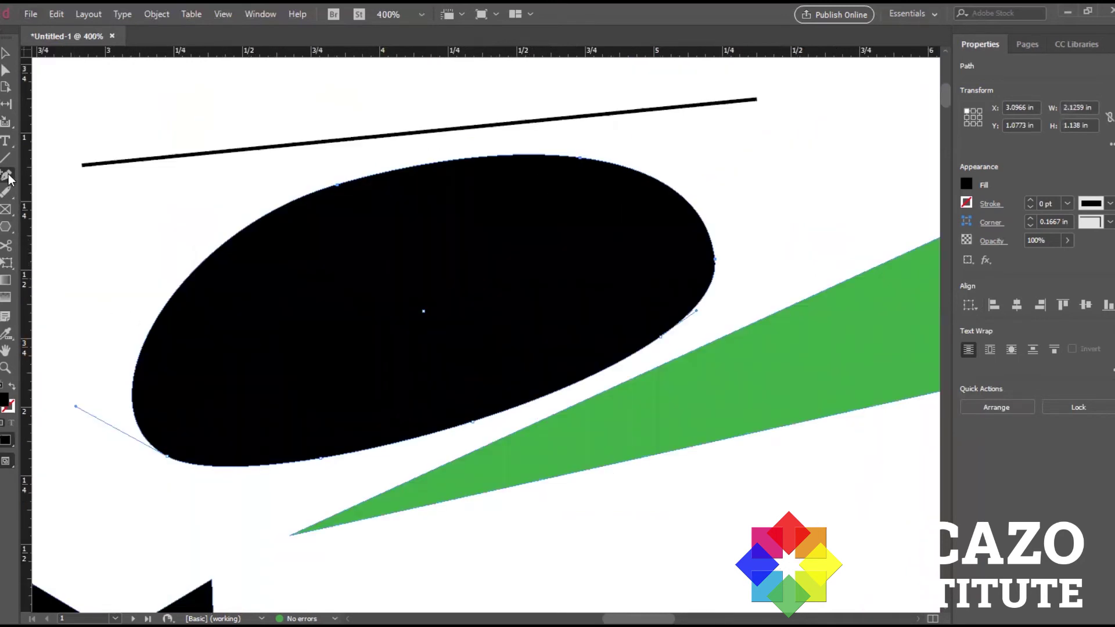
{"action": "left_click", "coordinate": [319, 460]}
{"action": "key", "text": "ctrl+0"}
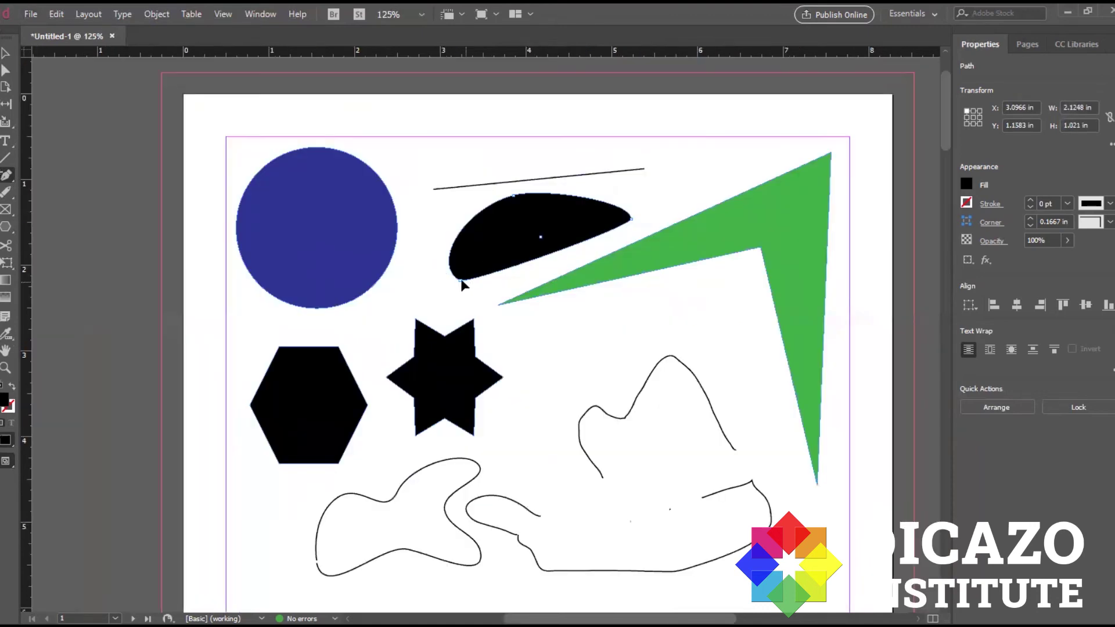
- Reshape the black half-flattened form back into a full tilted ellipse by adjusting its anchor points and direction handles, and deselect it
{"action": "left_click", "coordinate": [460, 282], "text": "ctrl"}
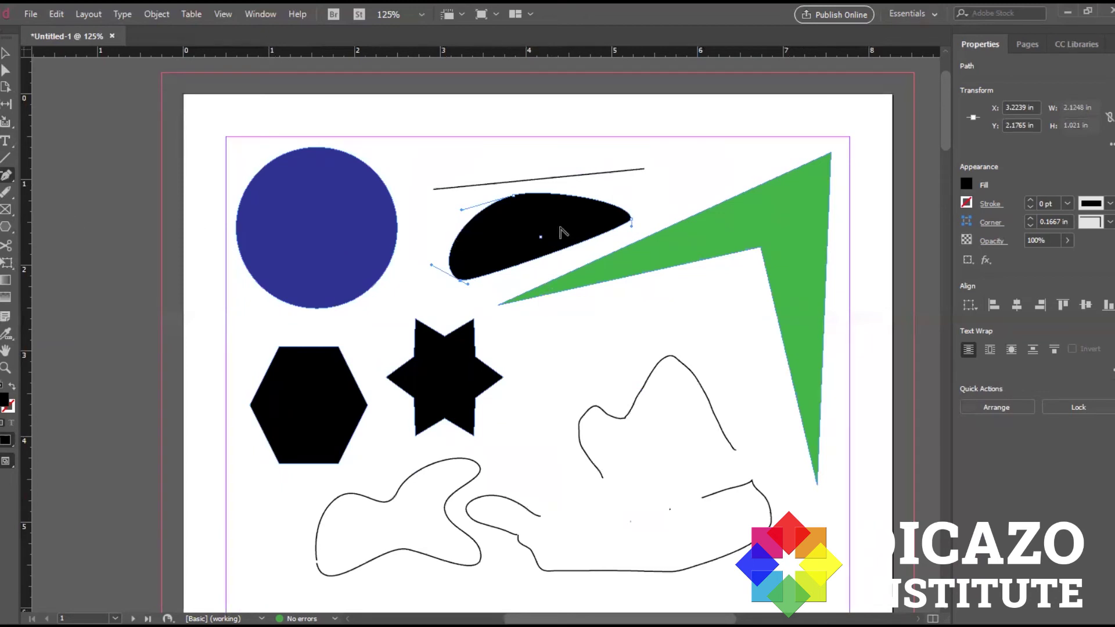
{"action": "left_click_drag", "start_coordinate": [530, 198], "coordinate": [559, 176]}
{"action": "left_click_drag", "start_coordinate": [628, 200], "coordinate": [634, 240]}
{"action": "left_click", "coordinate": [632, 220]}
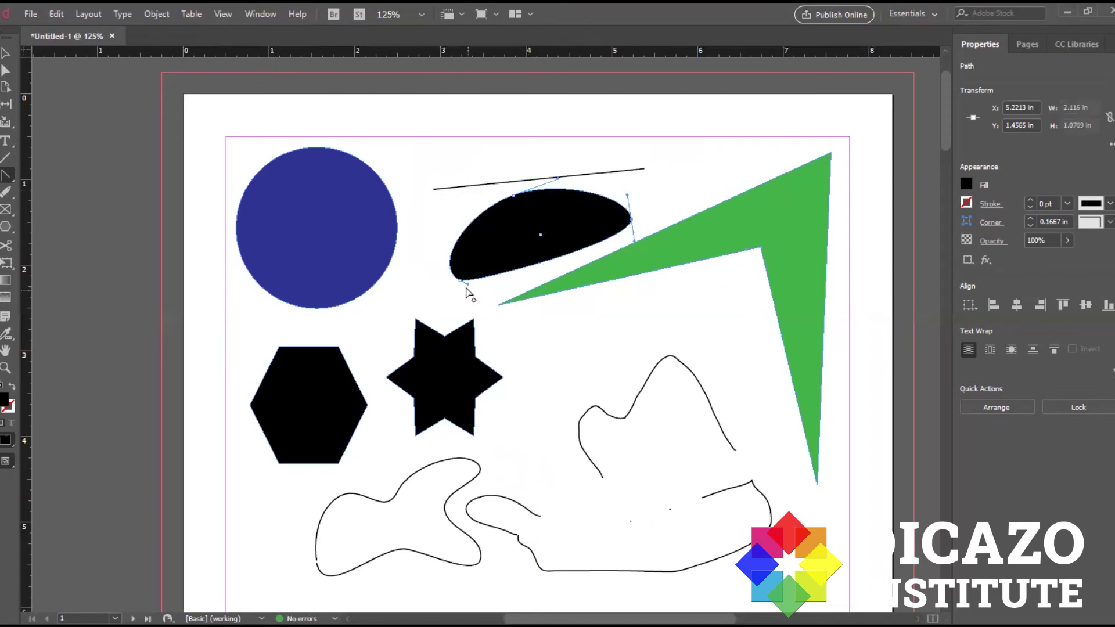
{"action": "left_click_drag", "start_coordinate": [461, 281], "coordinate": [502, 304]}
{"action": "left_click_drag", "start_coordinate": [634, 240], "coordinate": [549, 250]}
{"action": "key", "text": "v"}
{"action": "left_click", "coordinate": [634, 154]}
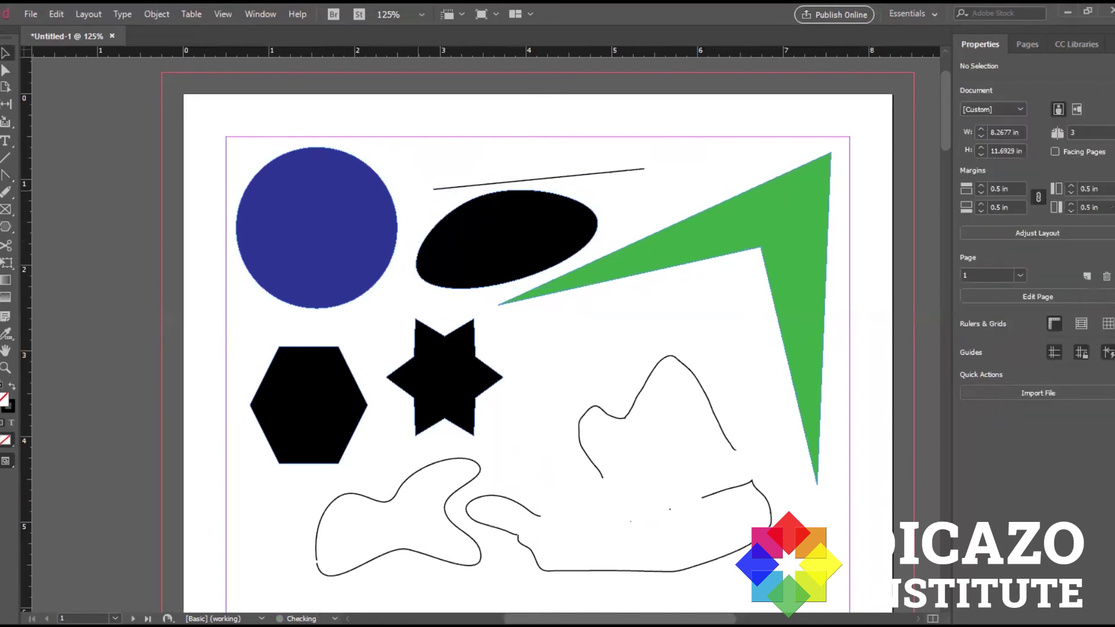
- Review the shapes and text frame on page 1 together with the document's following pages
{"action": "left_click", "coordinate": [4, 180]}
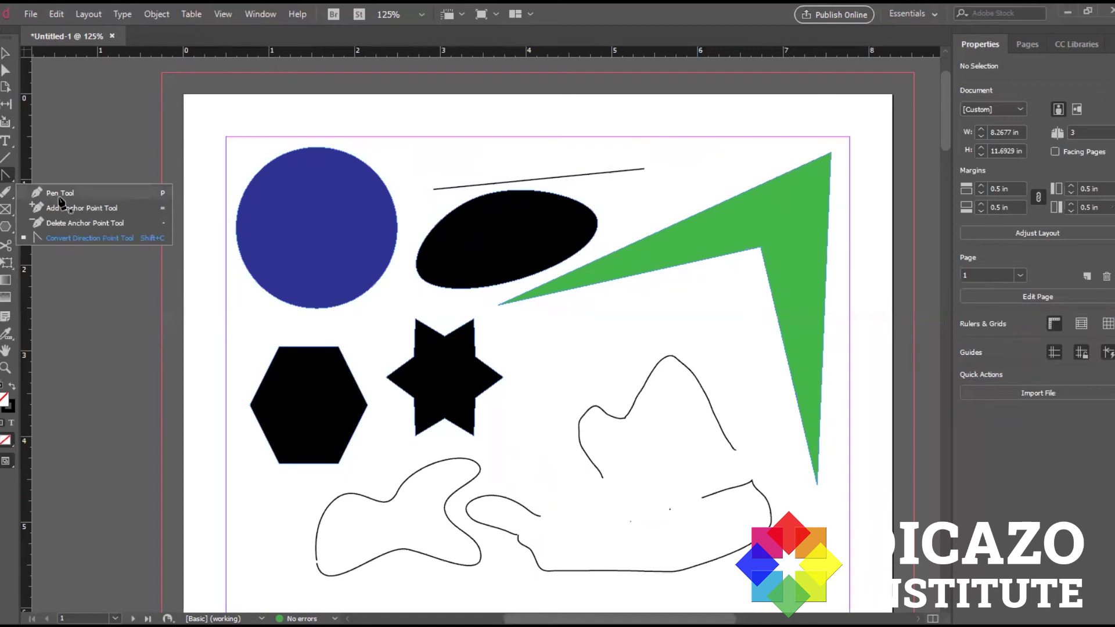
{"action": "left_click", "coordinate": [59, 194]}
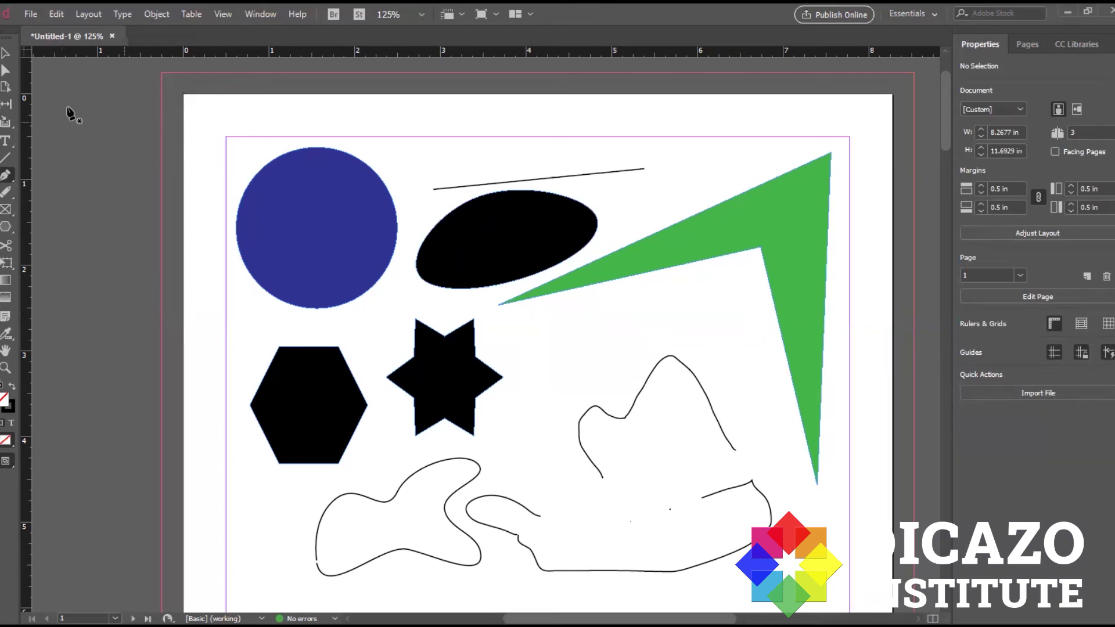
{"action": "left_click", "coordinate": [218, 92]}
{"action": "key", "text": "ctrl+minus"}
{"action": "key", "text": "ctrl+minus"}
{"action": "key", "text": "ctrl+minus"}
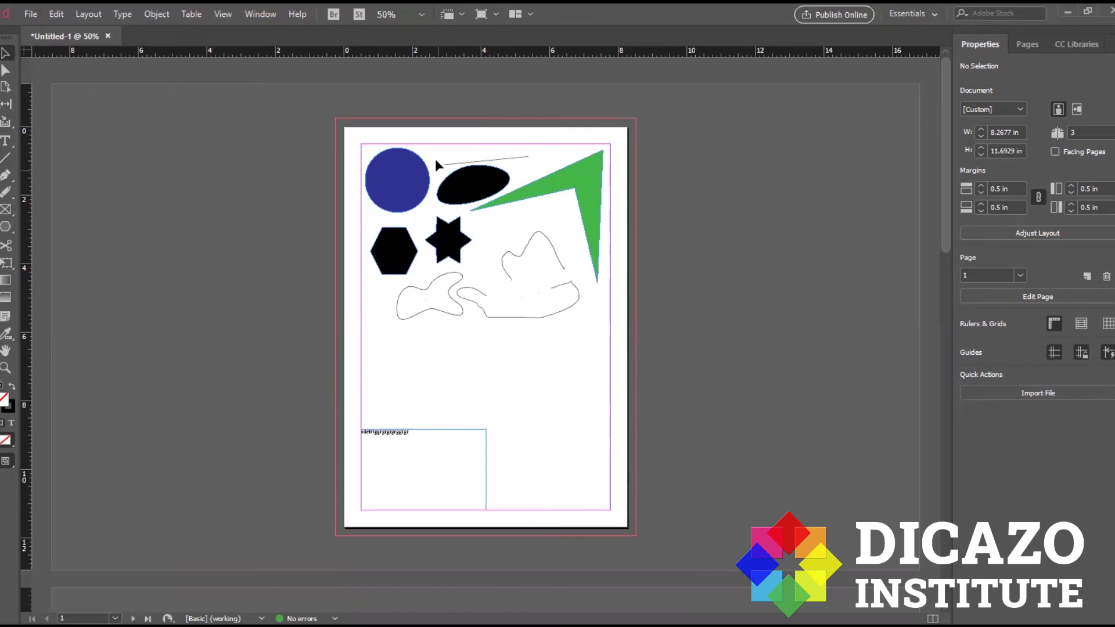
{"action": "key", "text": "ctrl+minus"}
{"action": "key", "text": "ctrl+equal"}
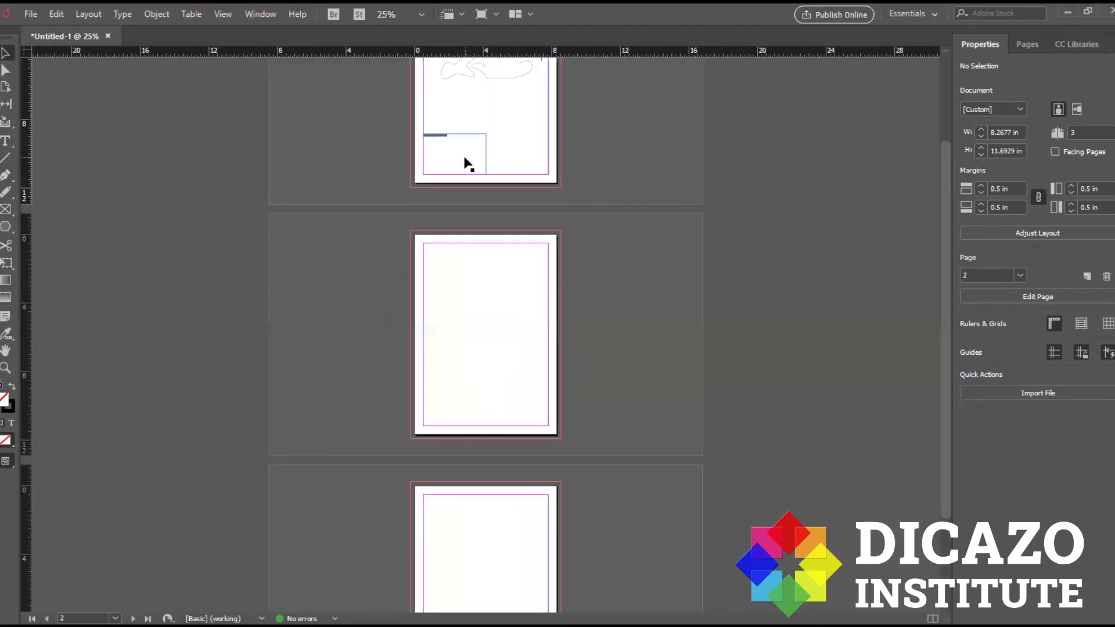
{"action": "scroll", "coordinate": [465, 204], "scroll_direction": "up", "scroll_amount": 3}
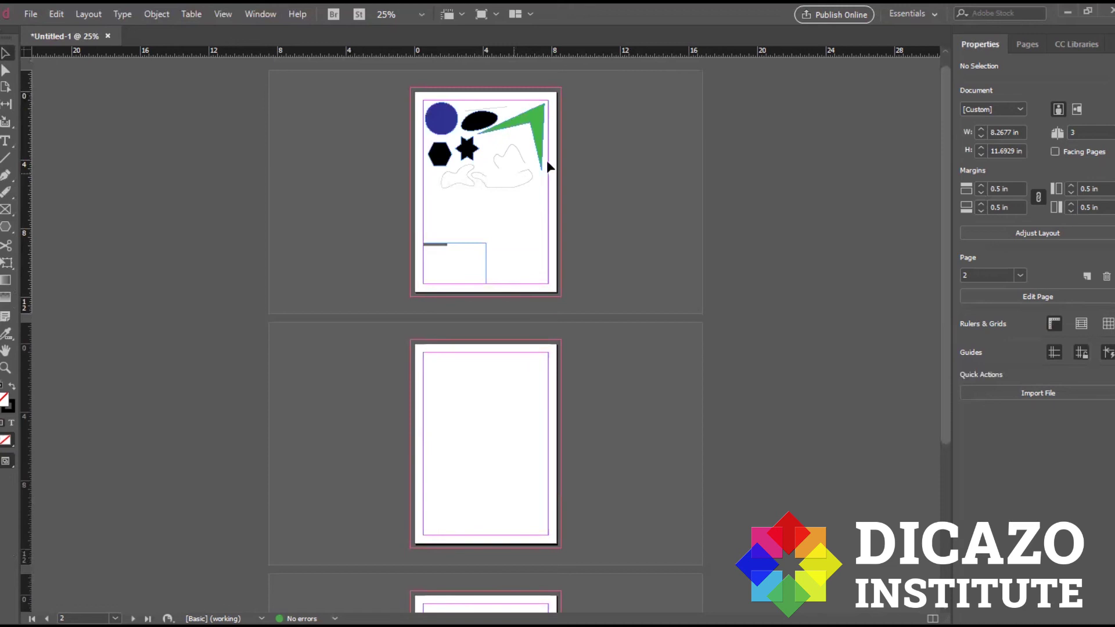
{"action": "key", "text": "ctrl+equal"}
{"action": "scroll", "coordinate": [473, 354], "scroll_direction": "up", "scroll_amount": 5}
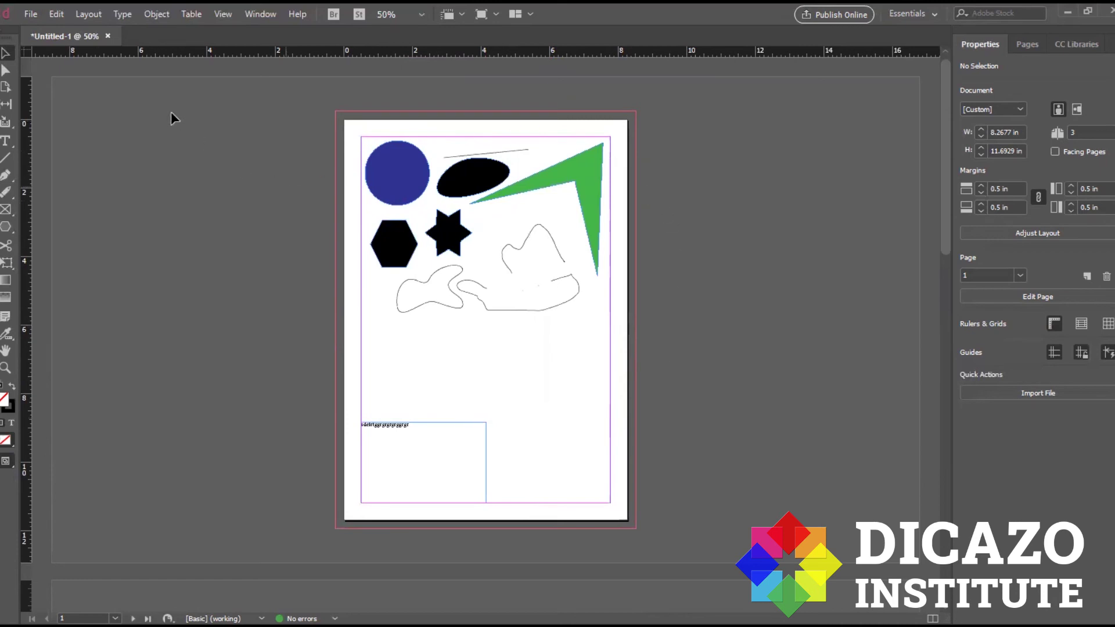
- Examine the file types offered for saving the document, keep InDesign CC 2019 document, and close the Save As dialog without saving
{"action": "left_click", "coordinate": [30, 16]}
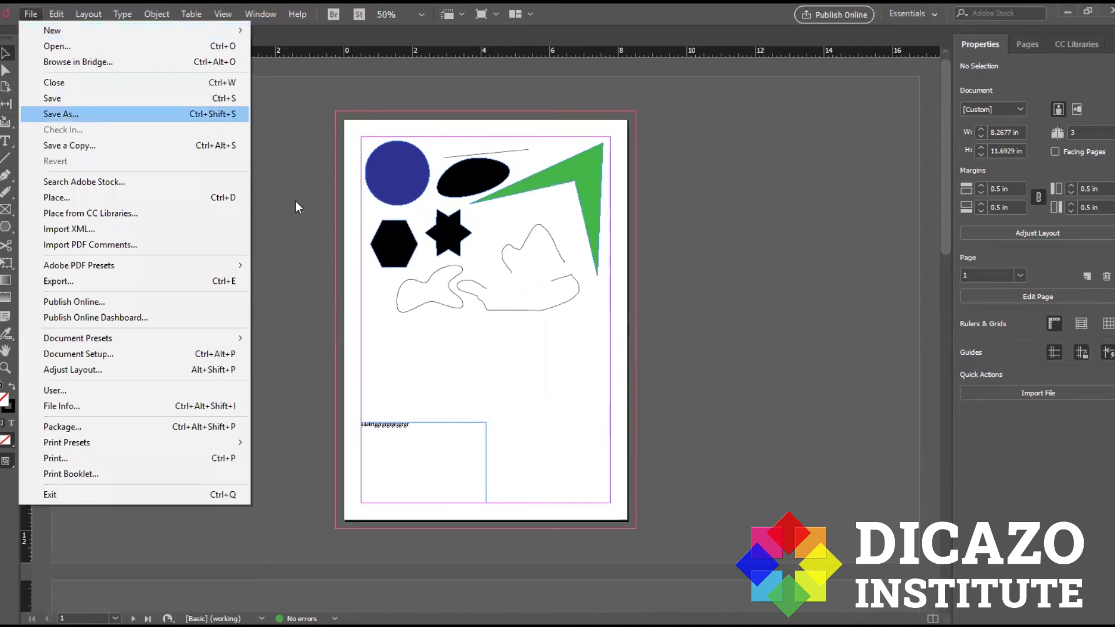
{"action": "key", "text": "Return"}
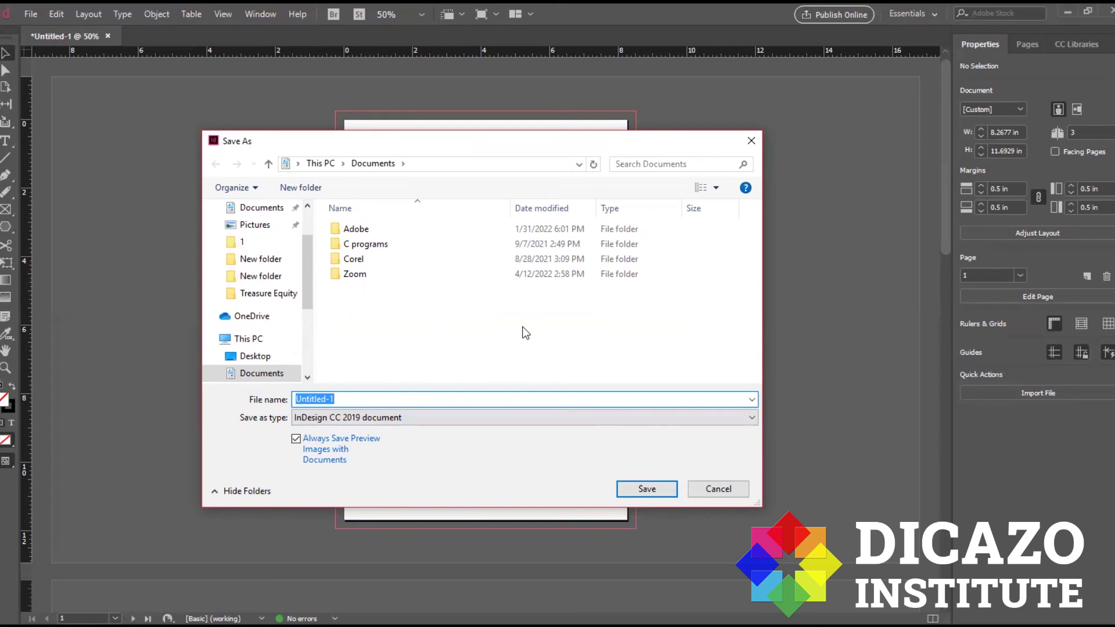
{"action": "left_click", "coordinate": [493, 419]}
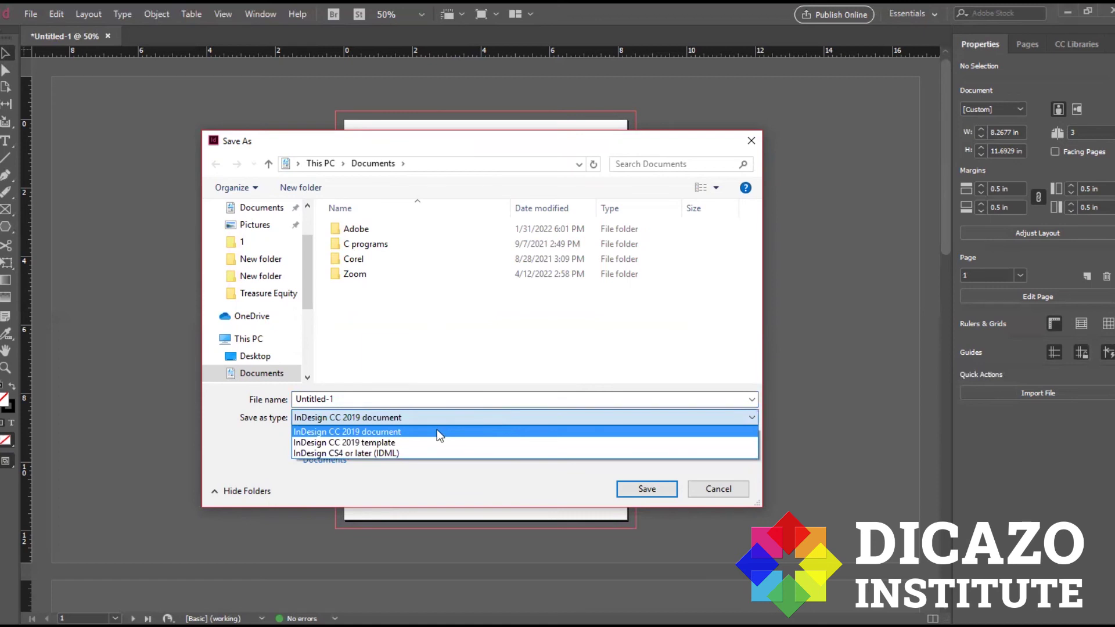
{"action": "left_click", "coordinate": [437, 431]}
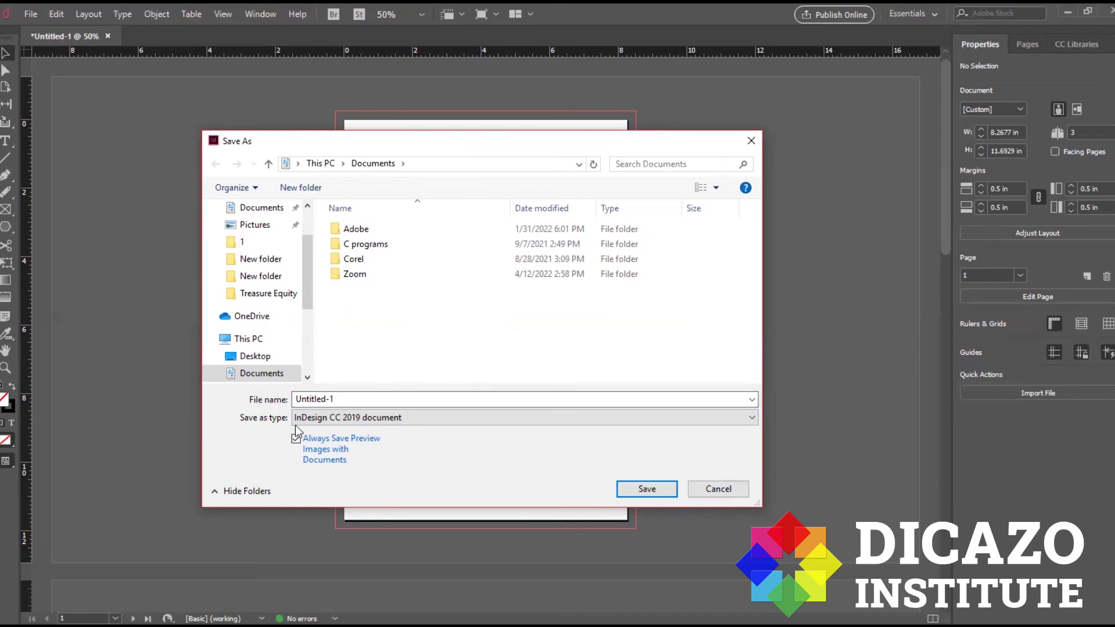
{"action": "left_click", "coordinate": [715, 488]}
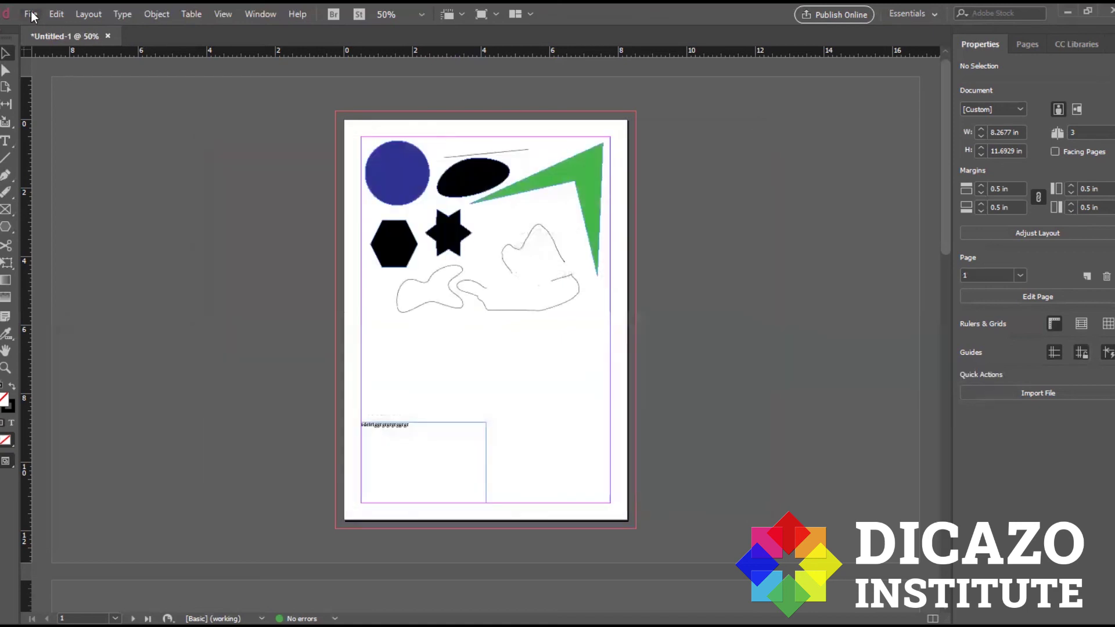
- Examine the file formats offered for exporting the document, keep Adobe PDF (Print), and close the Export dialog without exporting
{"action": "left_click", "coordinate": [31, 14]}
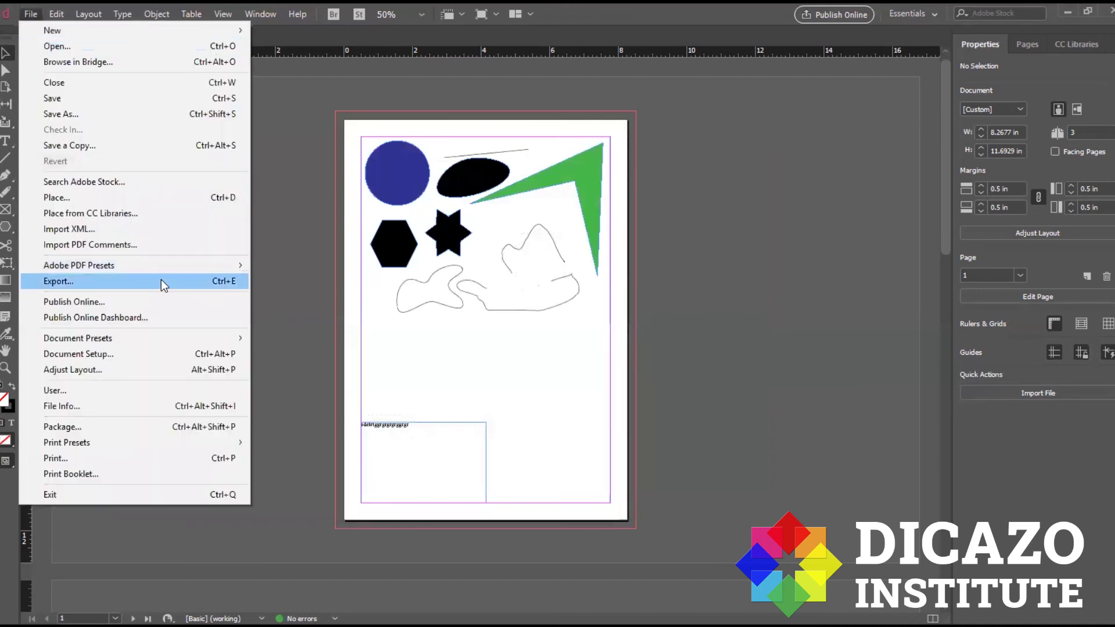
{"action": "key", "text": "Return"}
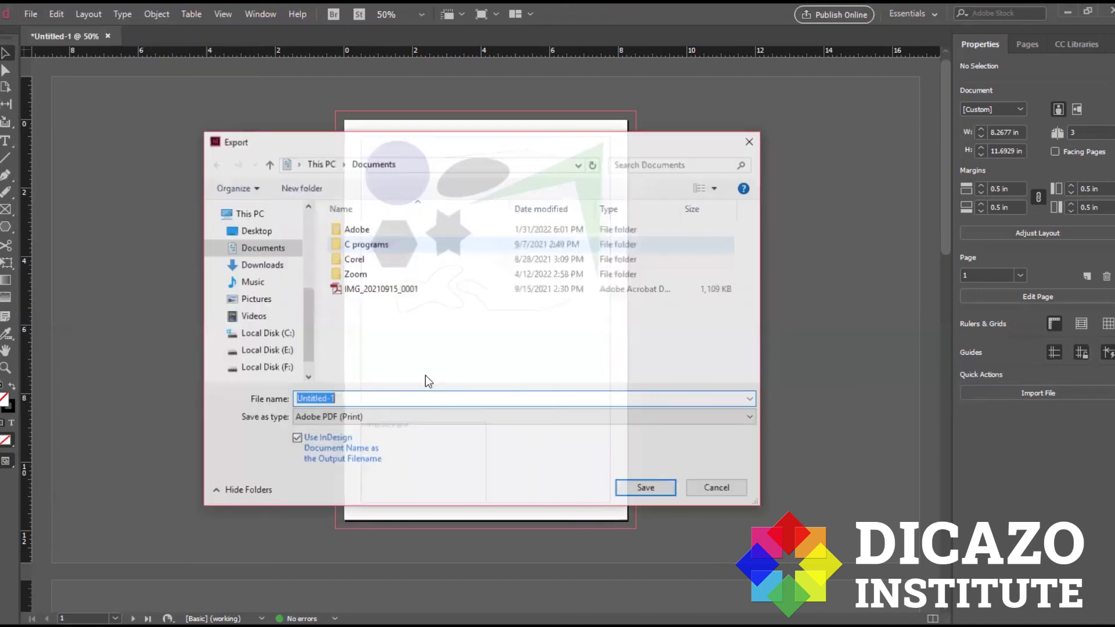
{"action": "left_click", "coordinate": [415, 415]}
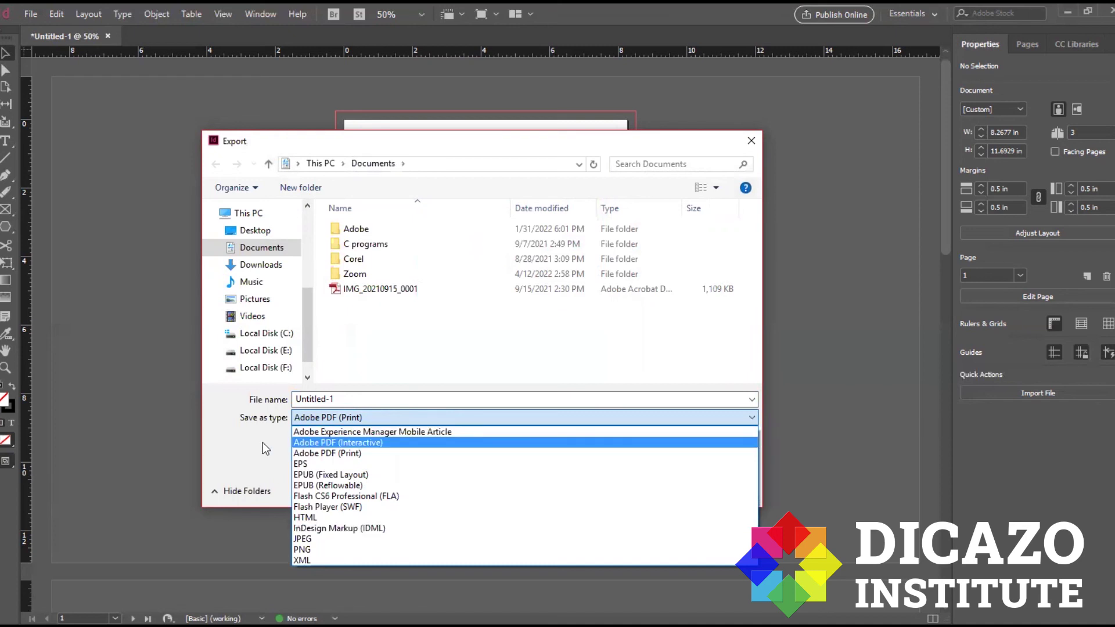
{"action": "left_click", "coordinate": [447, 360]}
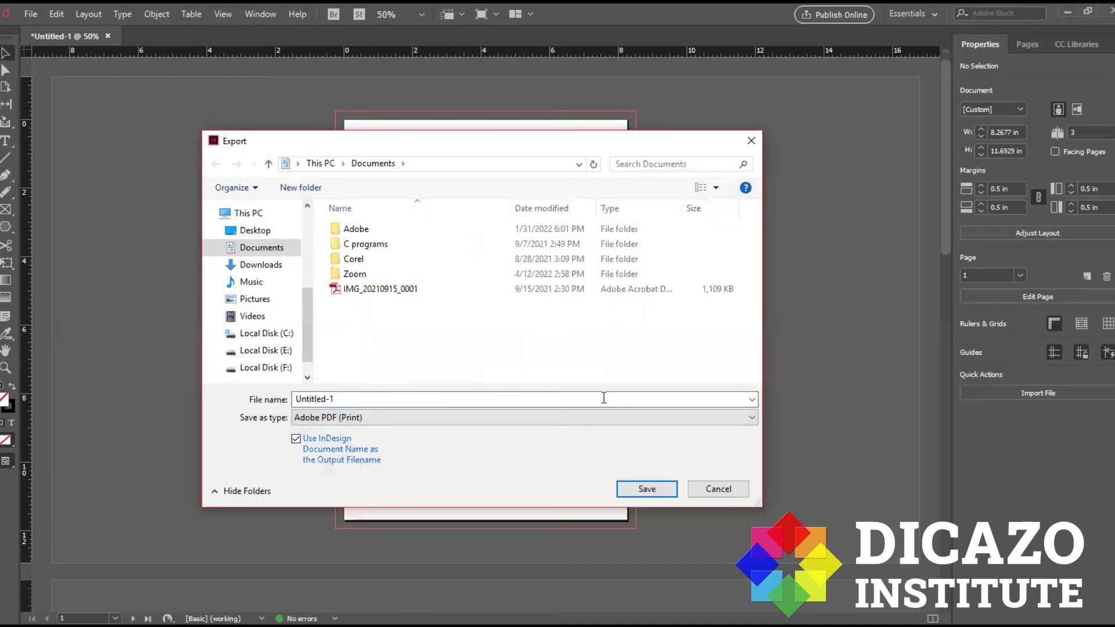
{"action": "left_click", "coordinate": [723, 492]}
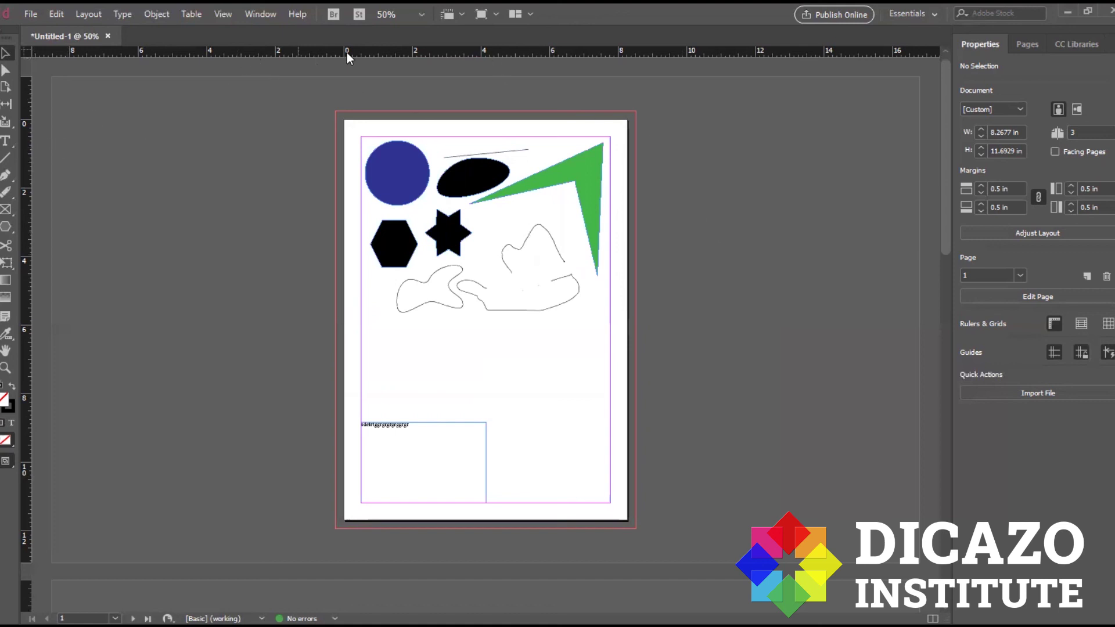
- Place a horizontal guide below the pencil paths on page 1, another at about 3.99 in, and a vertical pasteboard guide at about -6.54 in
{"action": "left_click_drag", "start_coordinate": [404, 55], "coordinate": [393, 310]}
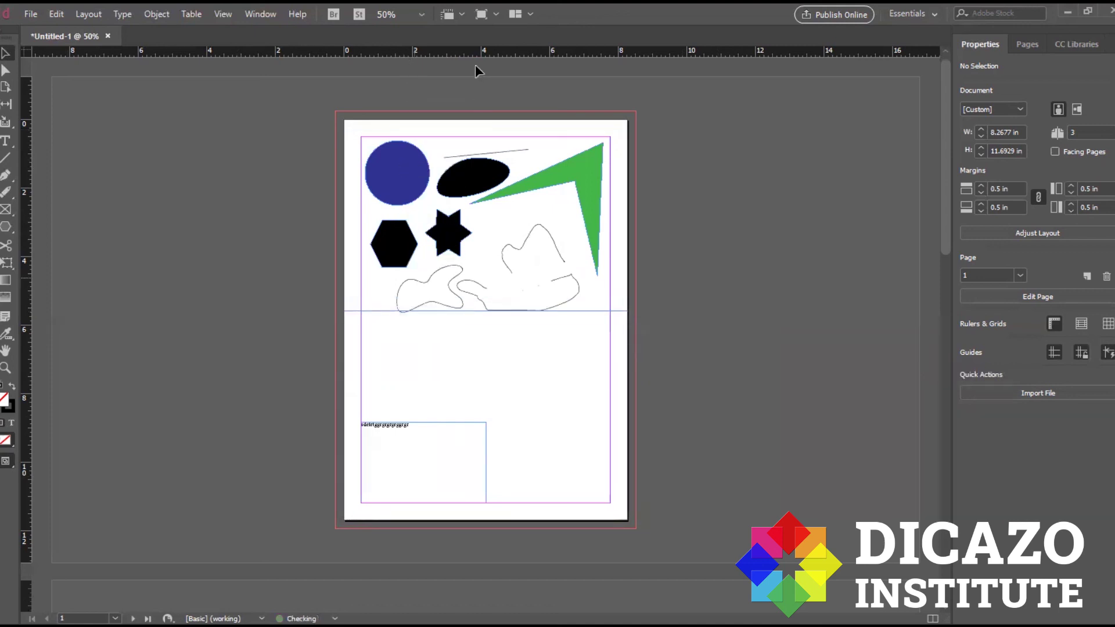
{"action": "left_click_drag", "start_coordinate": [479, 54], "coordinate": [480, 256]}
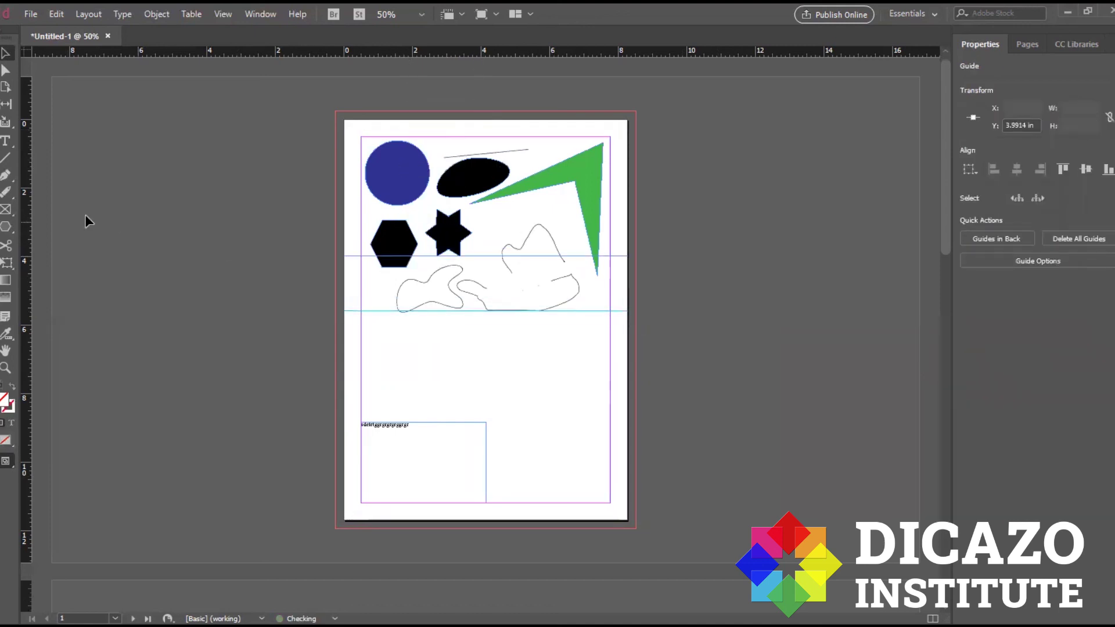
{"action": "left_click_drag", "start_coordinate": [30, 201], "coordinate": [121, 319]}
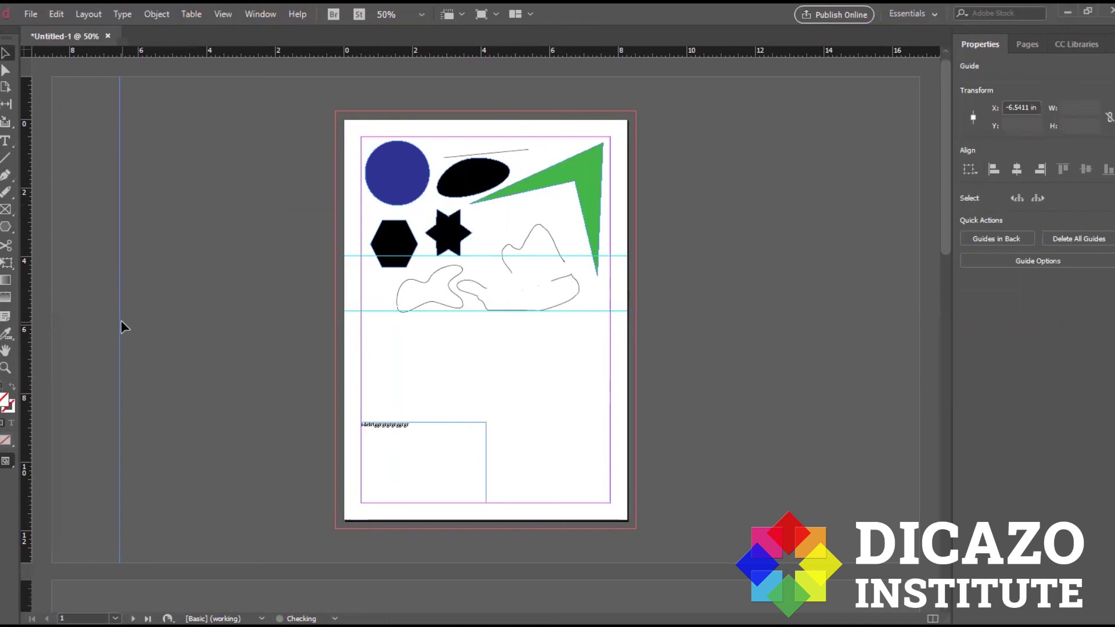
- Delete the vertical pasteboard guide and the lower horizontal guide beneath the pencil paths on page 1
{"action": "left_click", "coordinate": [410, 318]}
{"action": "left_click_drag", "start_coordinate": [377, 311], "coordinate": [402, 360]}
{"action": "key", "text": "Delete"}
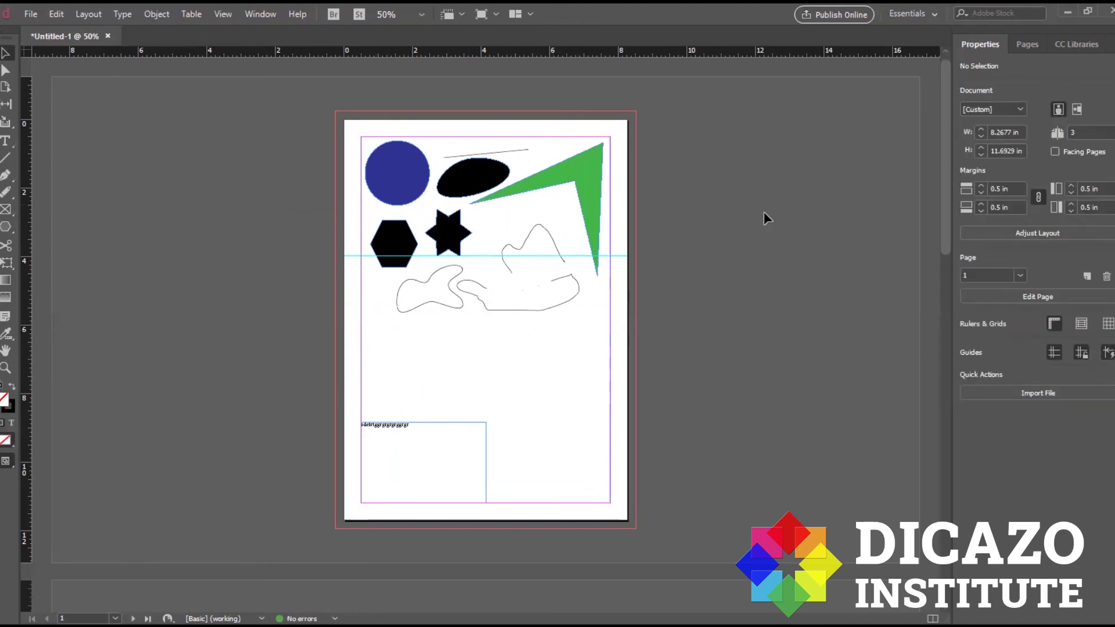
- Place a spread-wide guide along the lower pasteboard edge of page 1, plus a horizontal and a vertical guide on page 2
{"action": "key", "text": "ctrl+1"}
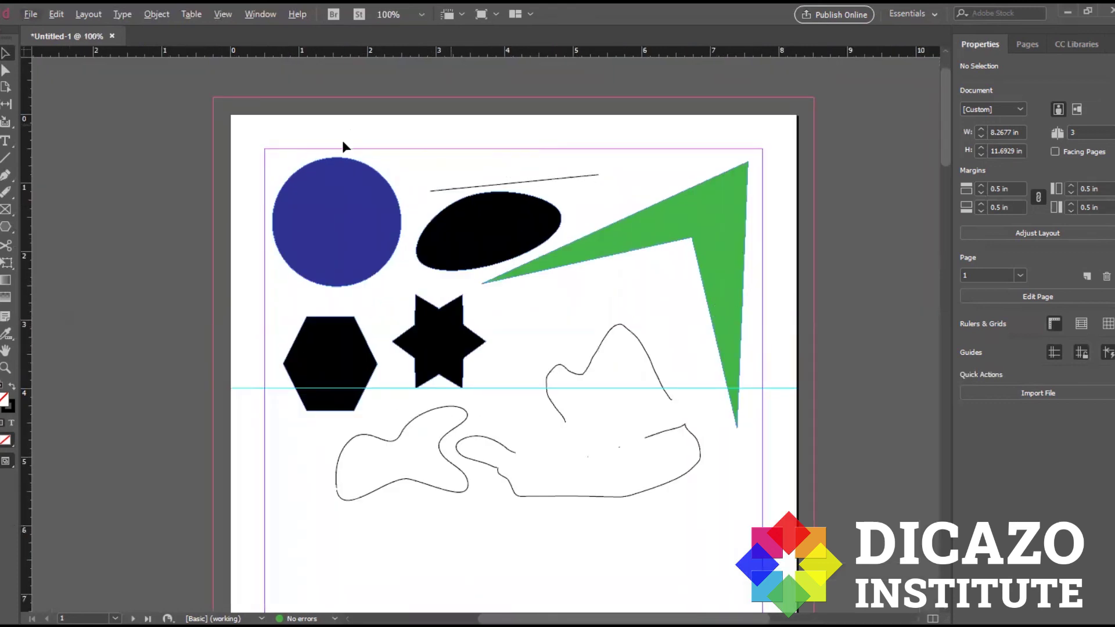
{"action": "key", "text": "ctrl+minus"}
{"action": "key", "text": "ctrl+minus"}
{"action": "key", "text": "ctrl+minus"}
{"action": "key", "text": "ctrl+minus"}
{"action": "key", "text": "ctrl+minus"}
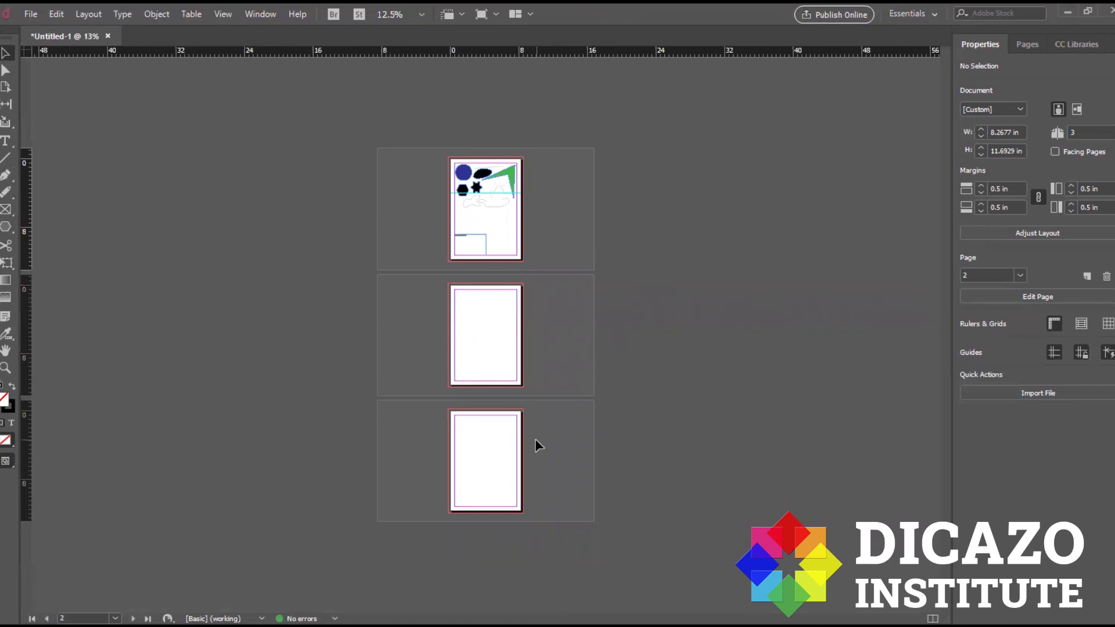
{"action": "key", "text": "ctrl+0"}
{"action": "left_click", "coordinate": [548, 290]}
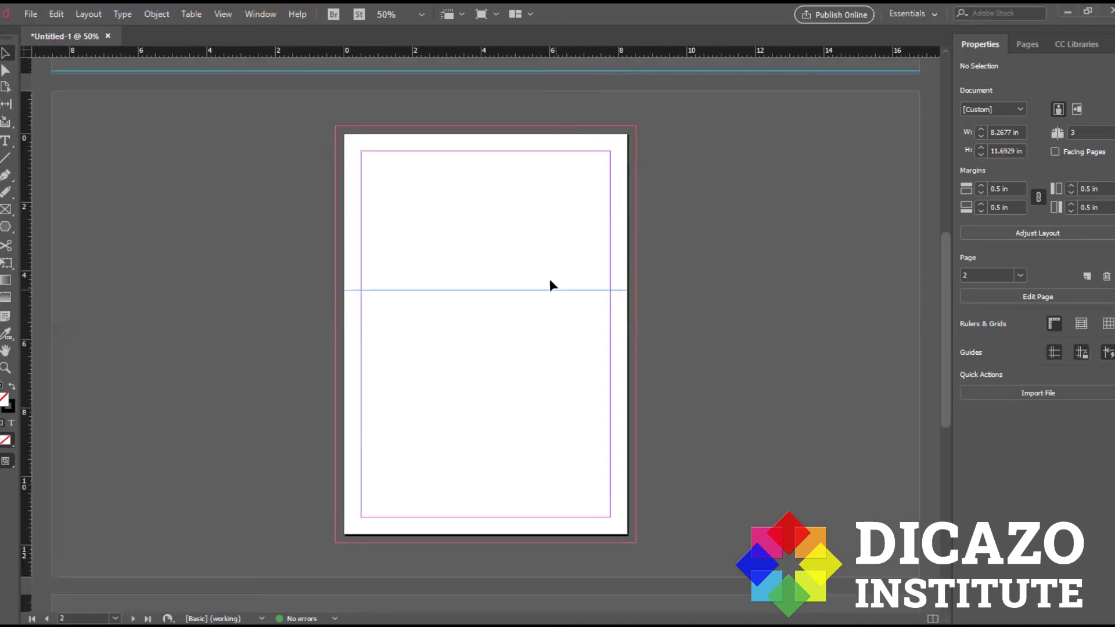
{"action": "left_click_drag", "start_coordinate": [27, 274], "coordinate": [432, 268]}
{"action": "left_click", "coordinate": [386, 395]}
- Place a horizontal guide spanning page 1 and its pasteboard, a little above the text frame at about 7.4 in
{"action": "key", "text": "ctrl+minus"}
{"action": "key", "text": "ctrl+minus"}
{"action": "key", "text": "ctrl+minus"}
{"action": "key", "text": "ctrl+minus"}
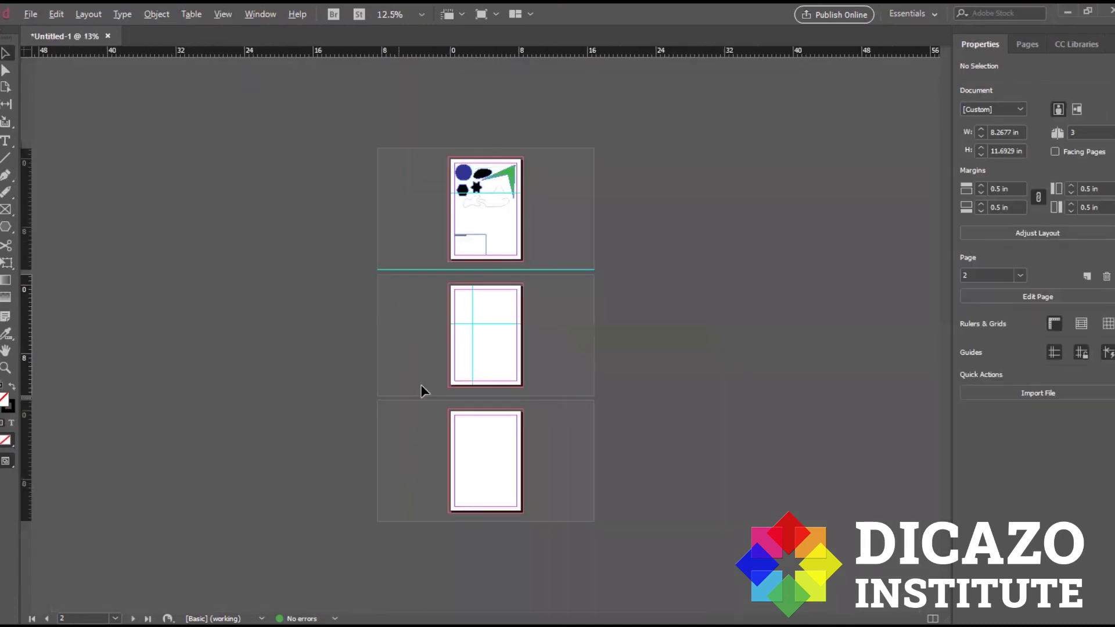
{"action": "key", "text": "ctrl+equal"}
{"action": "key", "text": "ctrl+equal"}
{"action": "scroll", "coordinate": [532, 331], "scroll_direction": "up", "scroll_amount": 3}
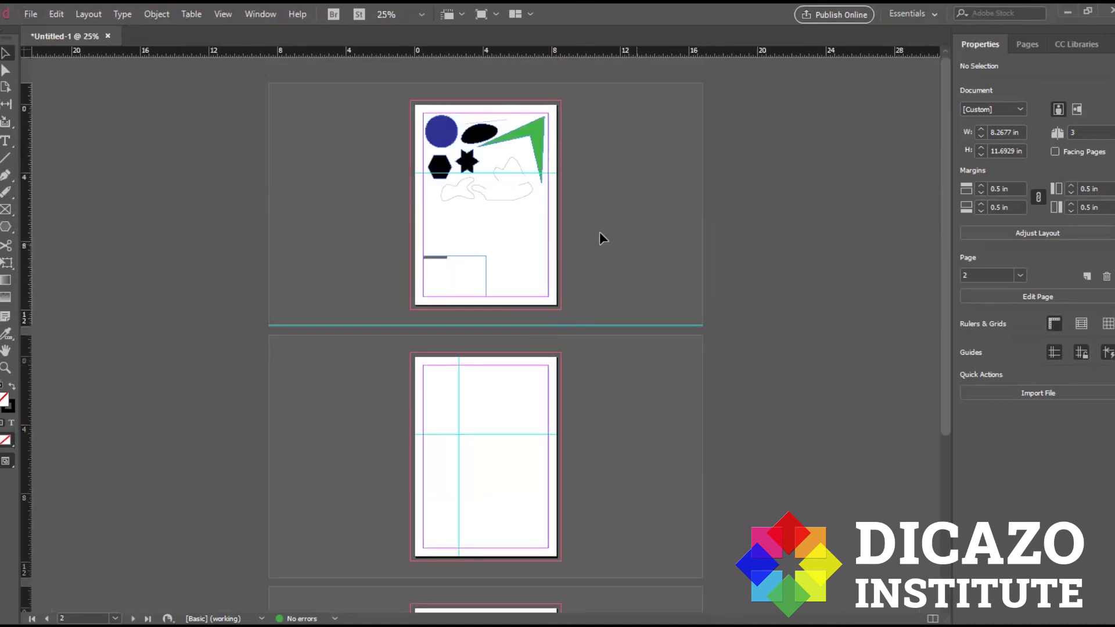
{"action": "left_click_drag", "start_coordinate": [600, 51], "coordinate": [662, 186]}
{"action": "key", "text": "ctrl+z"}
{"action": "left_click_drag", "start_coordinate": [608, 355], "coordinate": [582, 231]}
{"action": "left_click", "coordinate": [749, 256]}
- Place a horizontal guide limited to page 1 just above the text frame, at 8.375 in, and deselect it
{"action": "key", "text": "ctrl+="}
{"action": "key", "text": "ctrl+="}
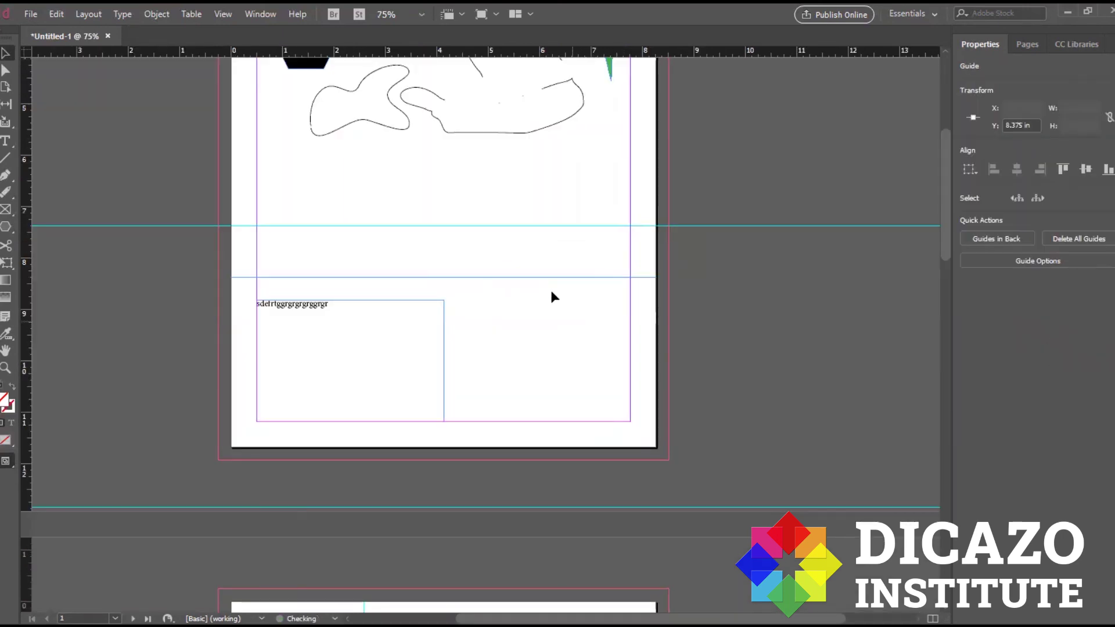
{"action": "left_click", "coordinate": [542, 314]}
{"action": "key", "text": "ctrl+minus"}
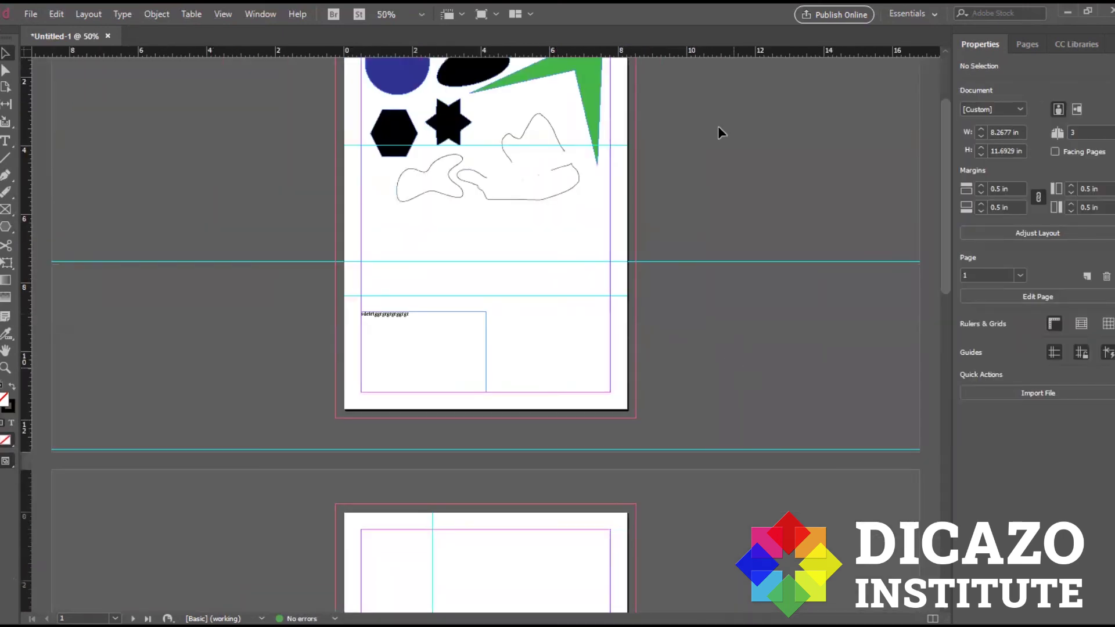
- Add horizontal guides across the page 1 spread at about 4.5 in and 6.6 in, and a page-only guide at about 6.3 in
{"action": "left_click_drag", "start_coordinate": [713, 56], "coordinate": [741, 164]}
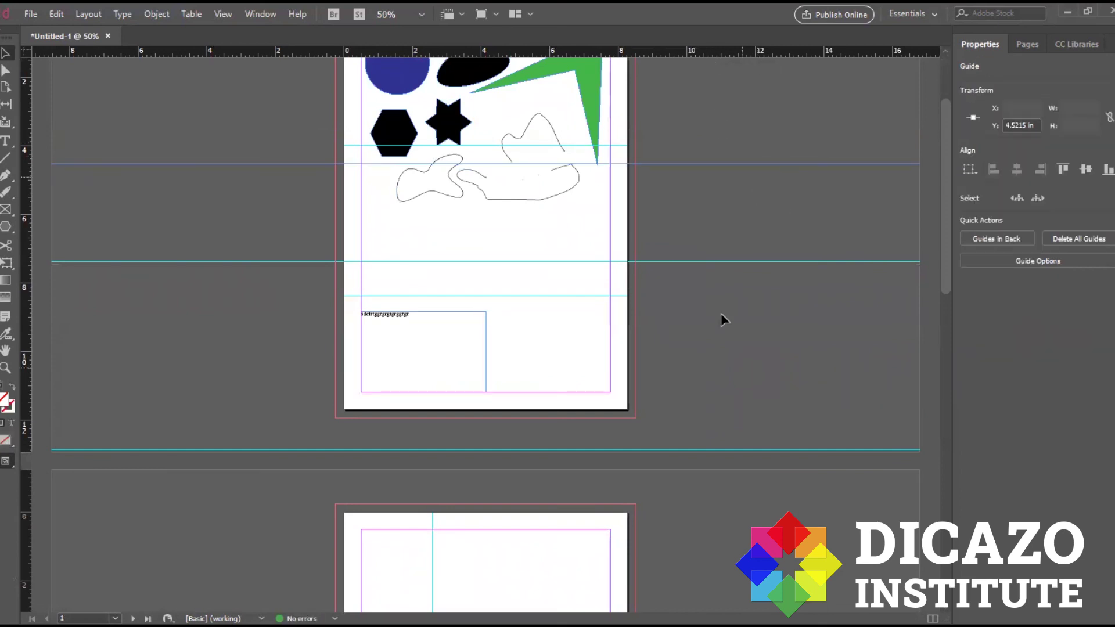
{"action": "left_click", "coordinate": [572, 206]}
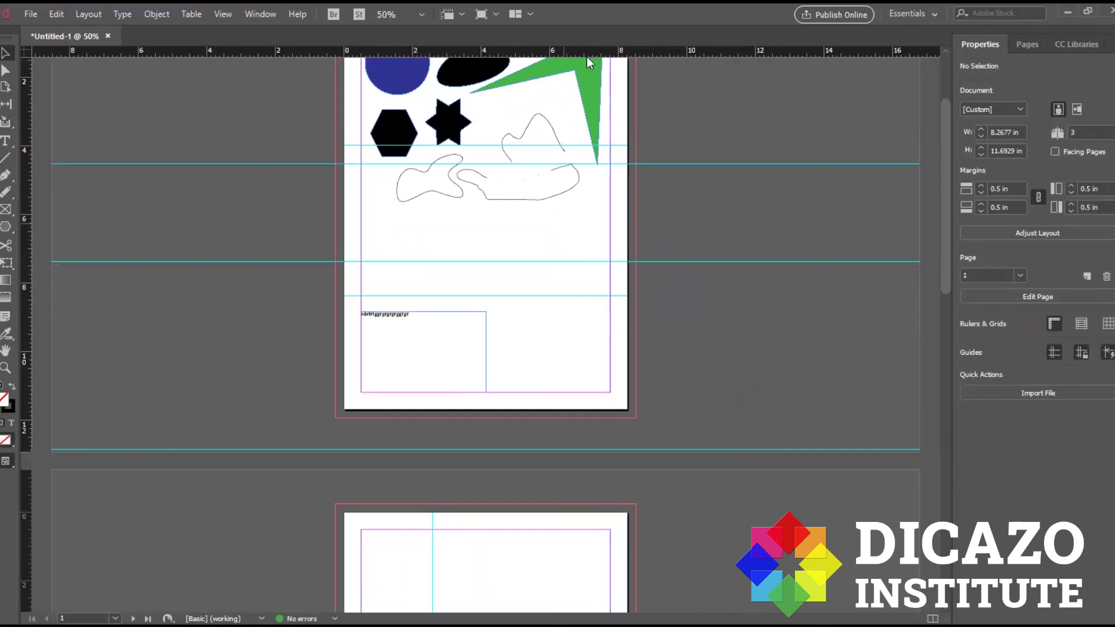
{"action": "left_click_drag", "start_coordinate": [583, 53], "coordinate": [591, 225]}
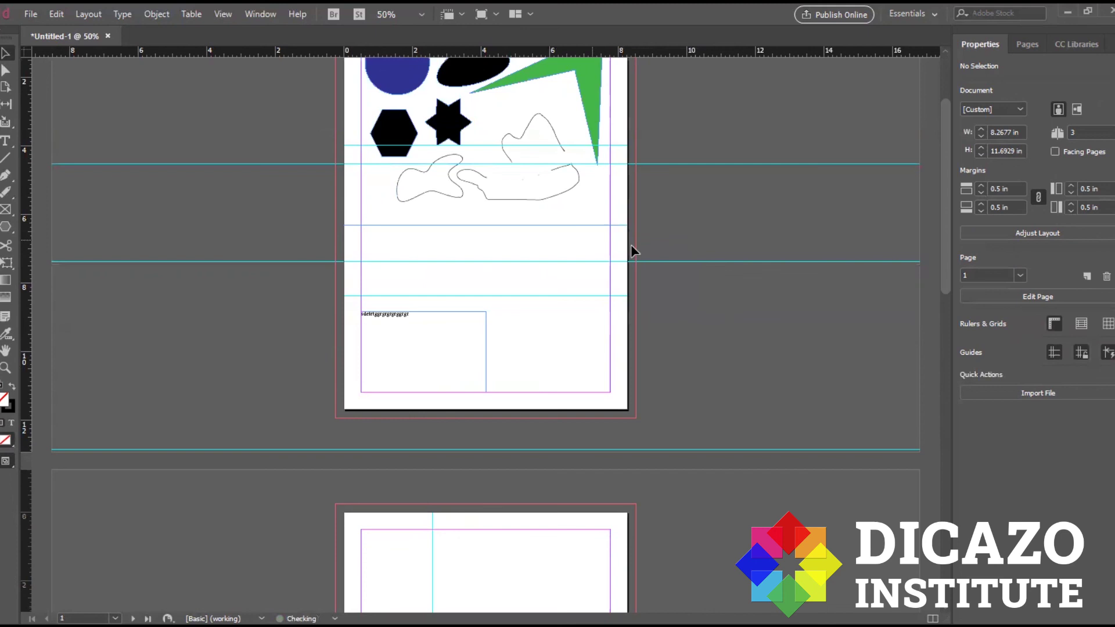
{"action": "left_click", "coordinate": [512, 245]}
{"action": "left_click_drag", "start_coordinate": [689, 50], "coordinate": [685, 237]}
{"action": "left_click", "coordinate": [706, 252]}
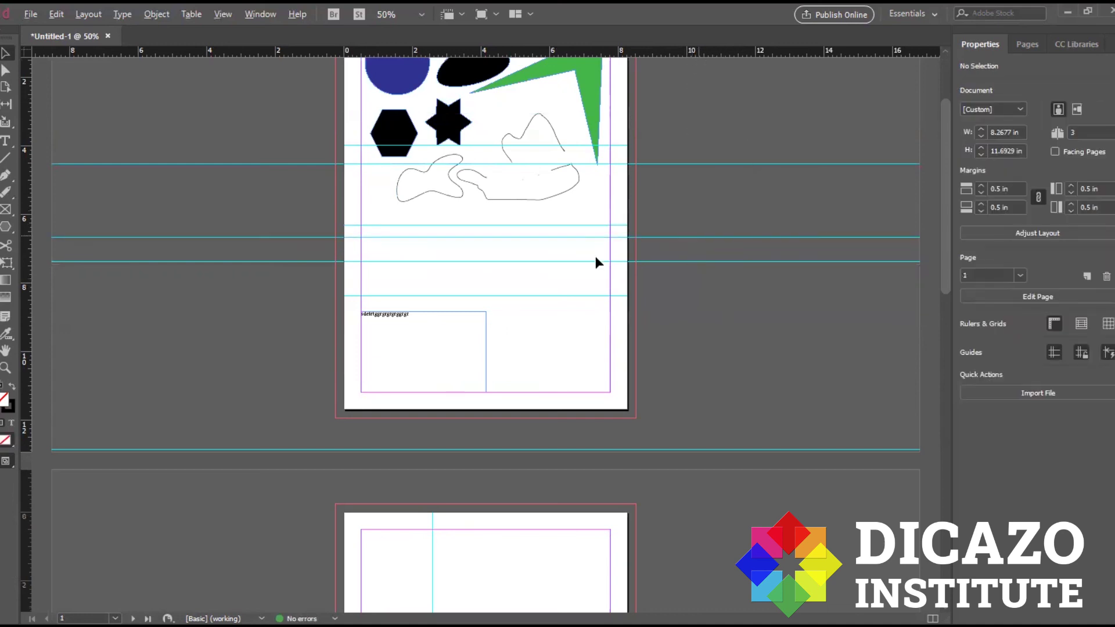
- Examine the page-only and spread-wide guides on page 1 alongside the guides on page 2
{"action": "key", "text": "ctrl+minus"}
{"action": "key", "text": "ctrl+minus"}
{"action": "key", "text": "ctrl+minus"}
{"action": "key", "text": "ctrl+equal"}
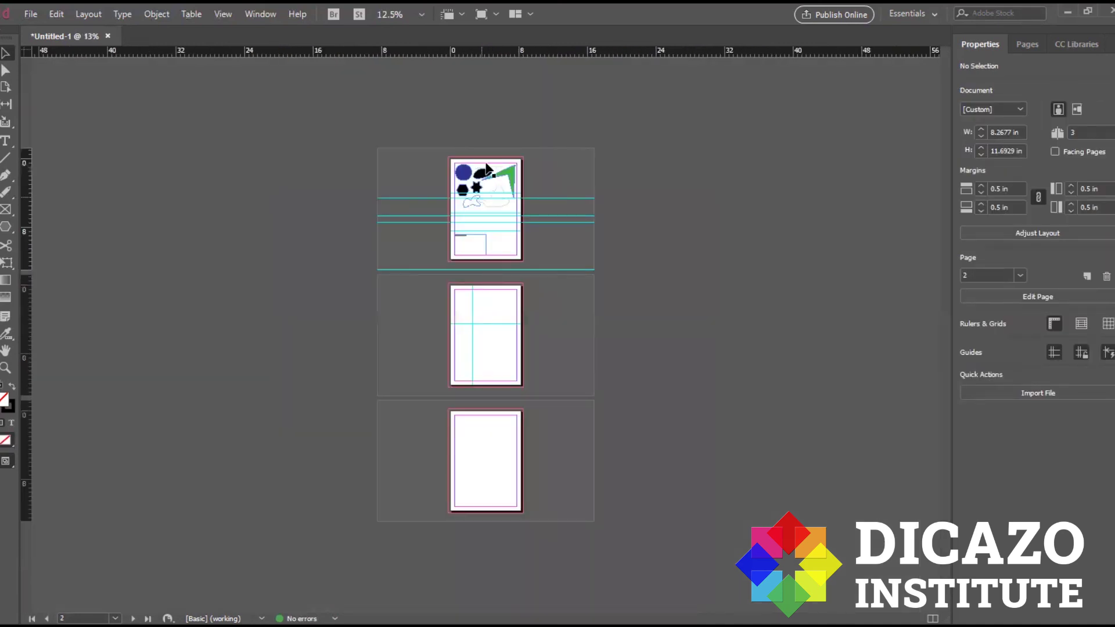
{"action": "key", "text": "ctrl+equal"}
{"action": "left_click_drag", "start_coordinate": [531, 224], "coordinate": [542, 341]}
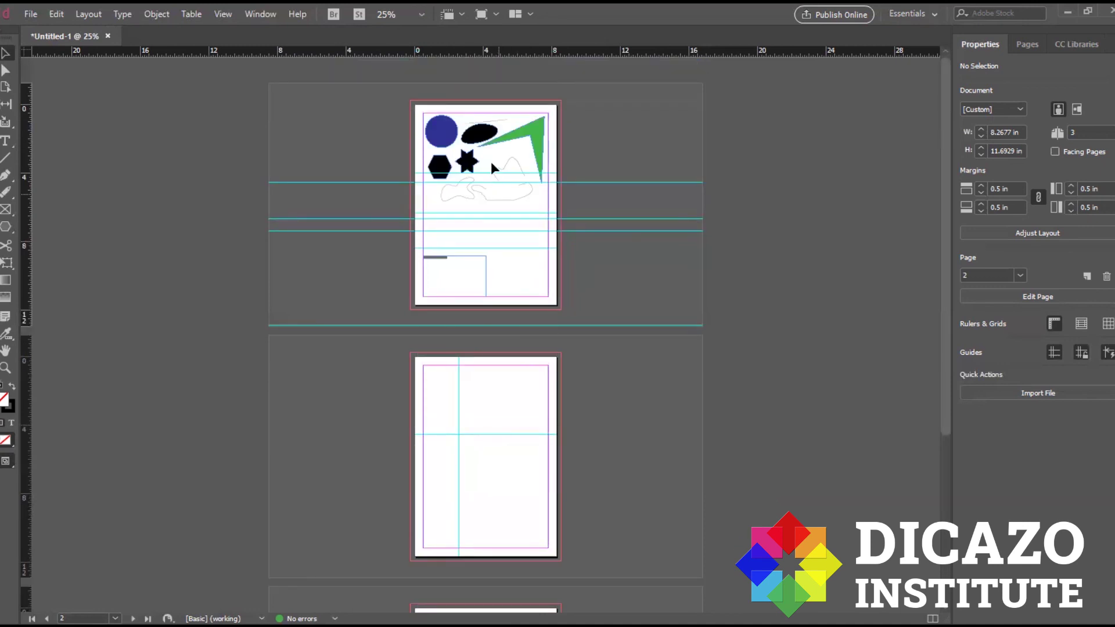
{"action": "key", "text": "ctrl+equal"}
{"action": "left_click_drag", "start_coordinate": [511, 147], "coordinate": [553, 358]}
{"action": "scroll", "coordinate": [553, 359], "scroll_direction": "up", "scroll_amount": 3}
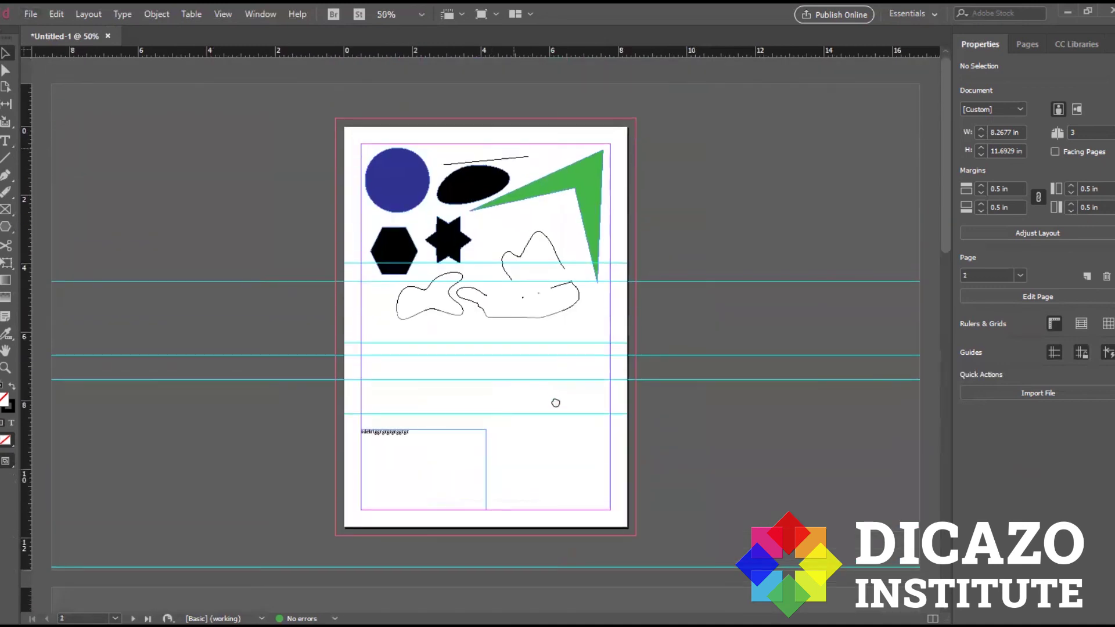